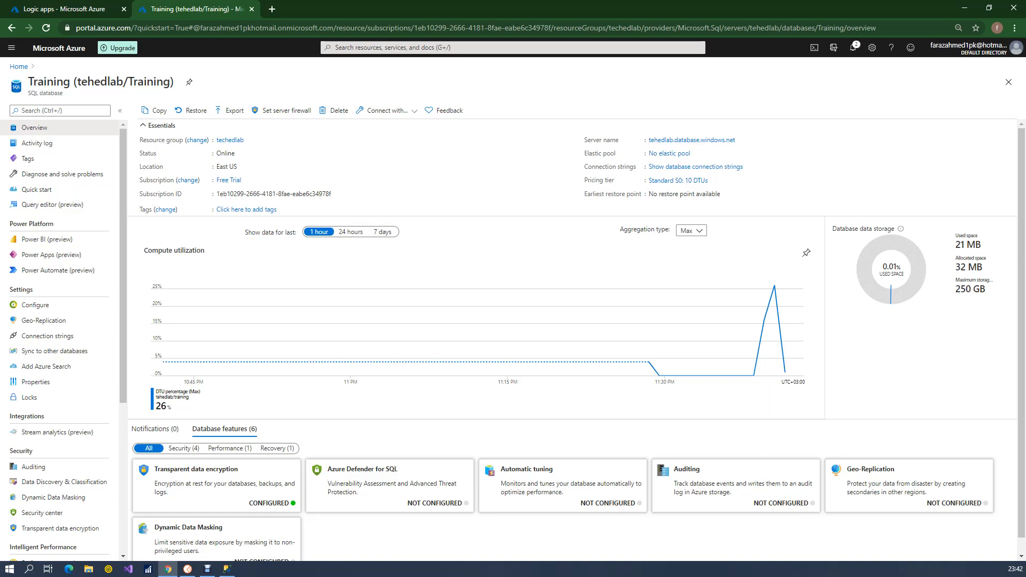
Switch to SQL Server Management Studio and save the new table design under the name Student
key(alt+Tab)
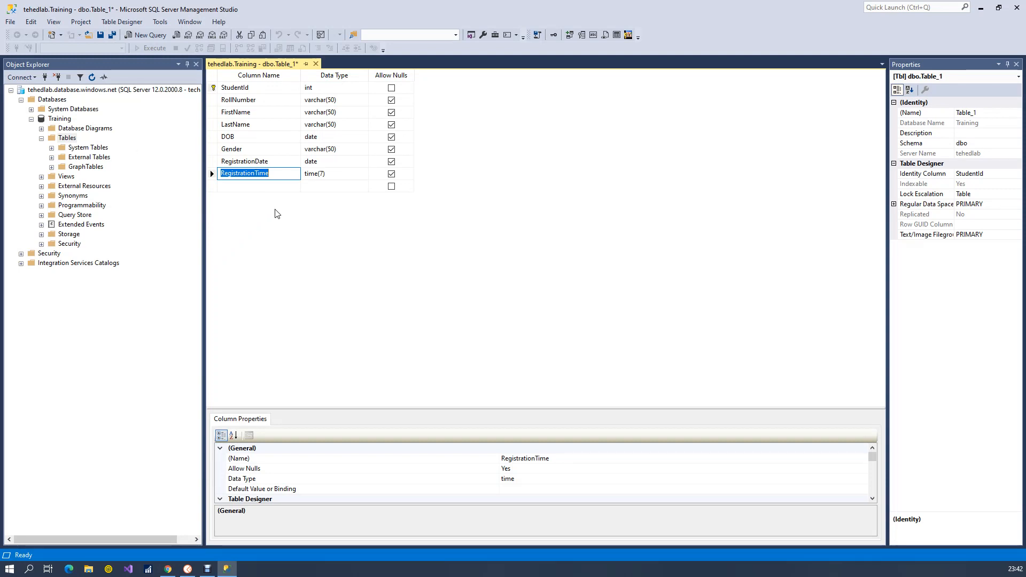
click(270, 91)
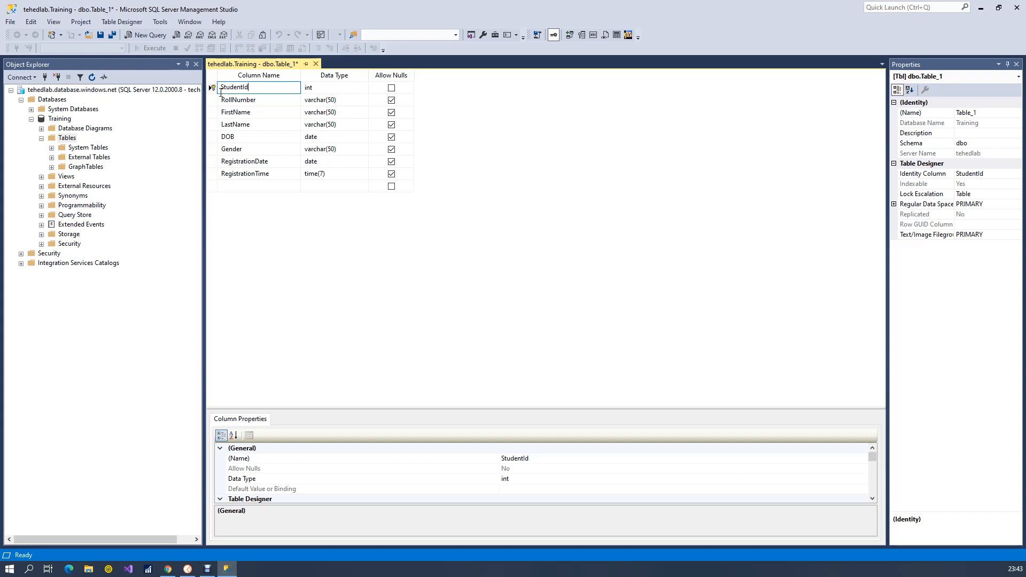
key(ctrl+s)
text(Student)
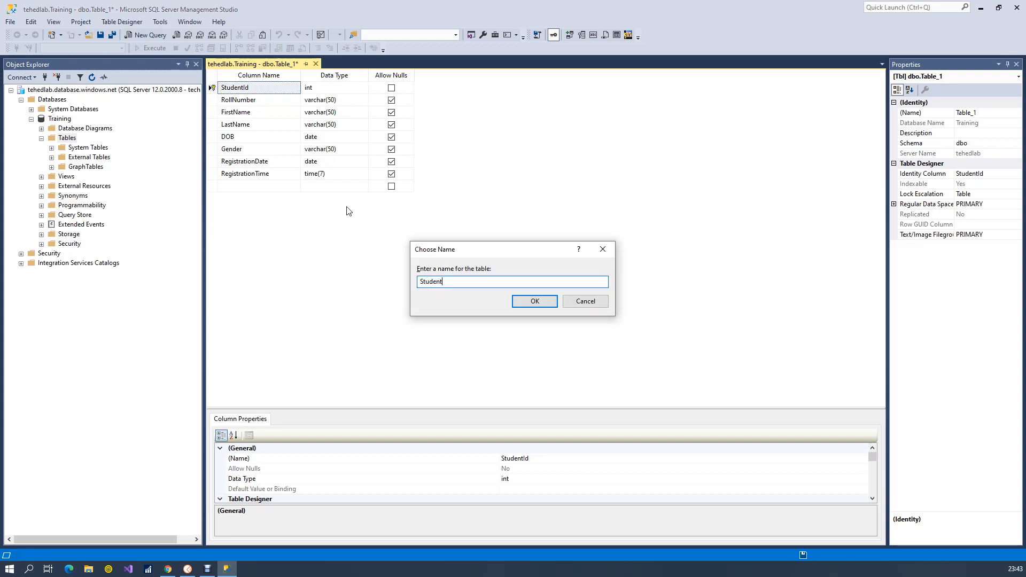
click(535, 302)
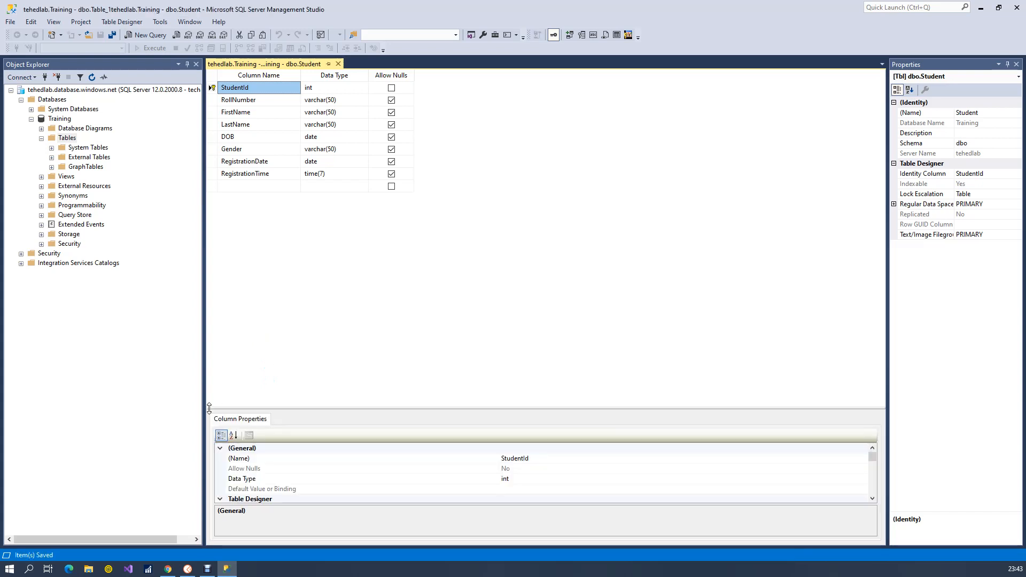
Switch to the Azure portal in Chrome, find the Logic apps service and start creating a logic app
click(167, 570)
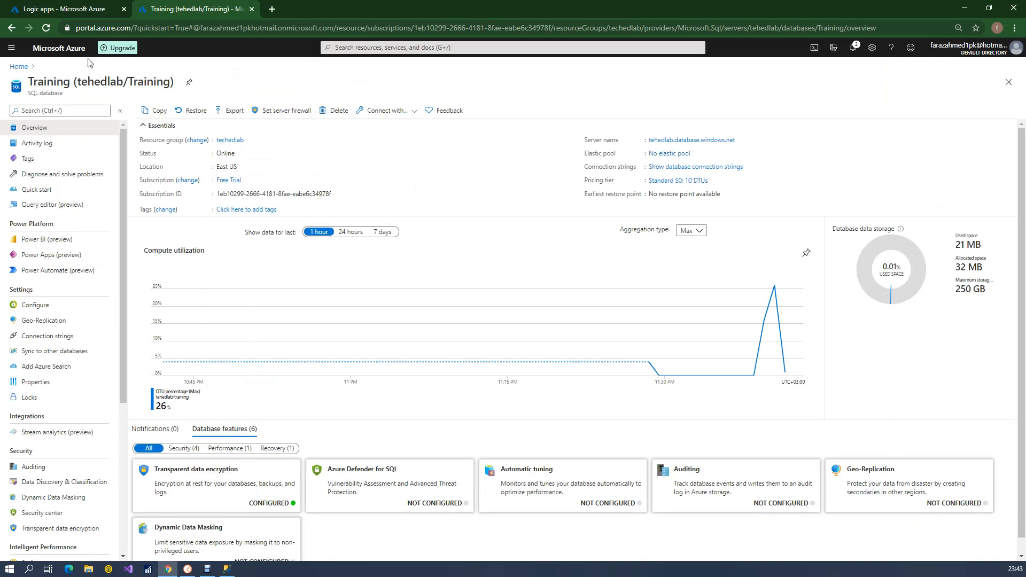
click(360, 48)
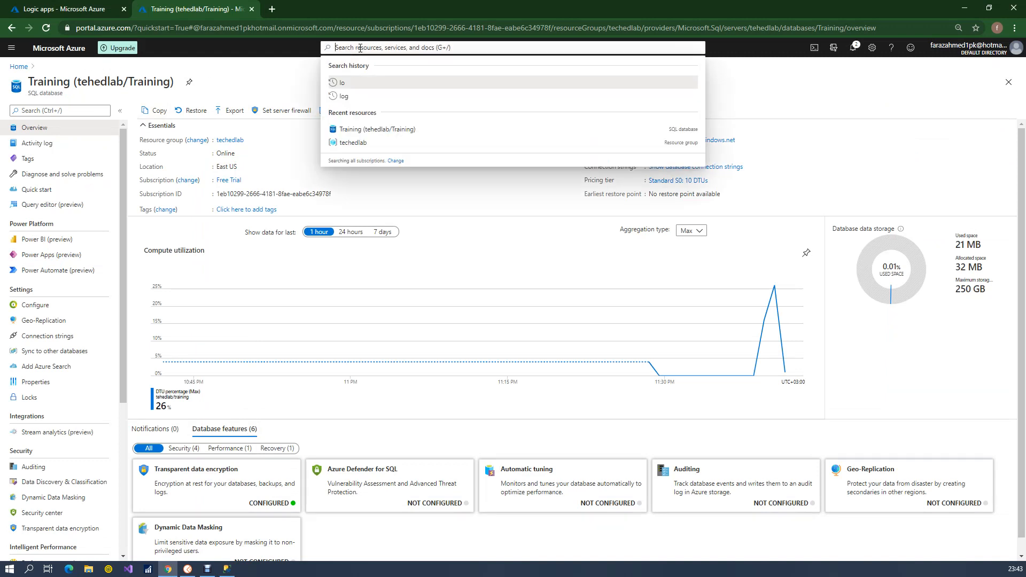
text(Log)
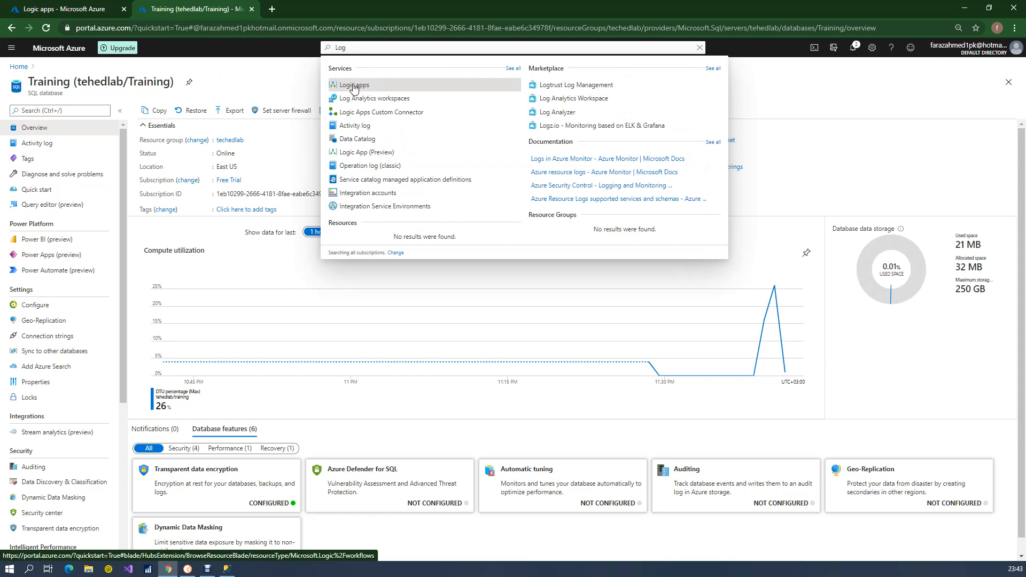
click(353, 87)
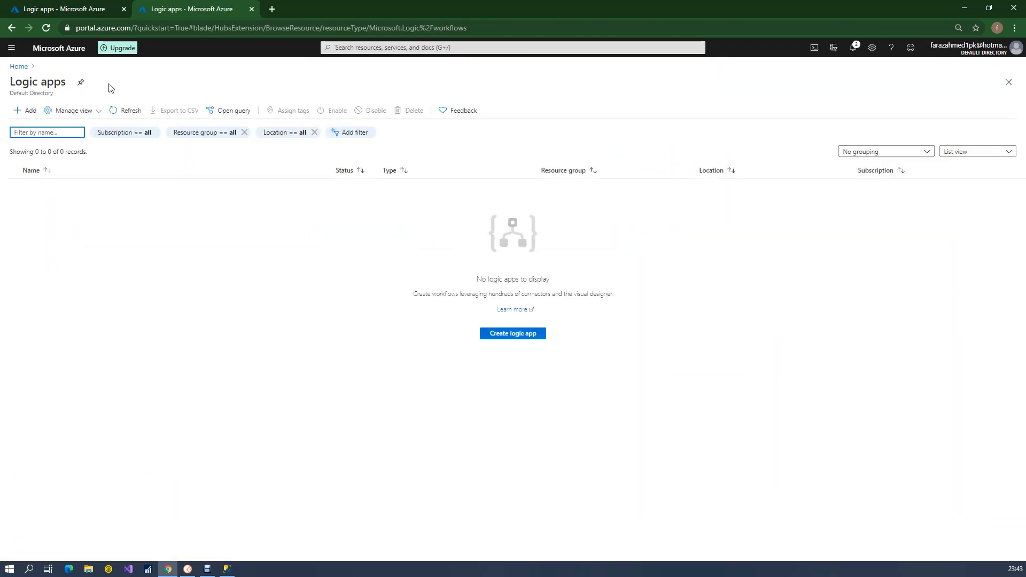
click(522, 338)
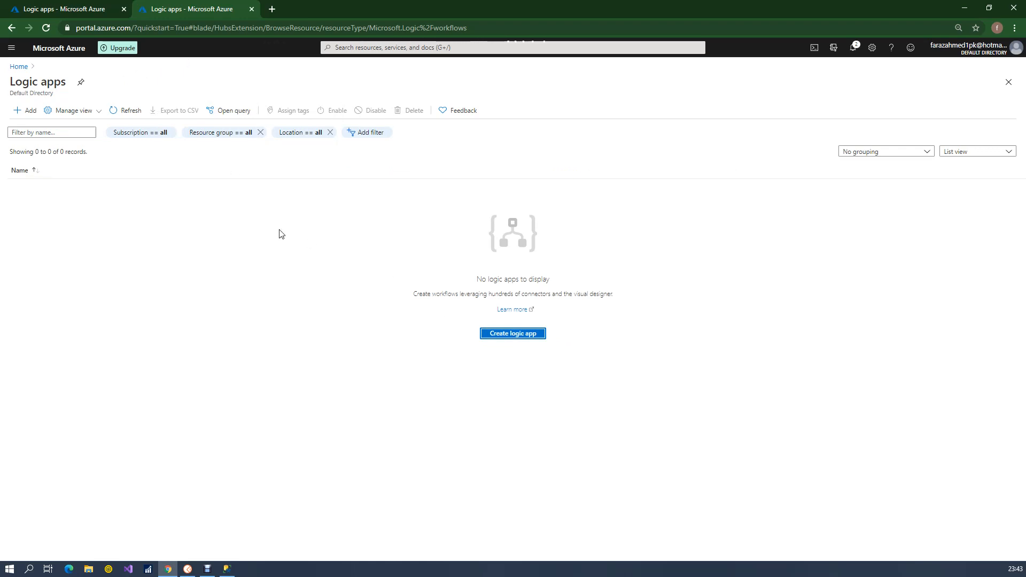
click(500, 335)
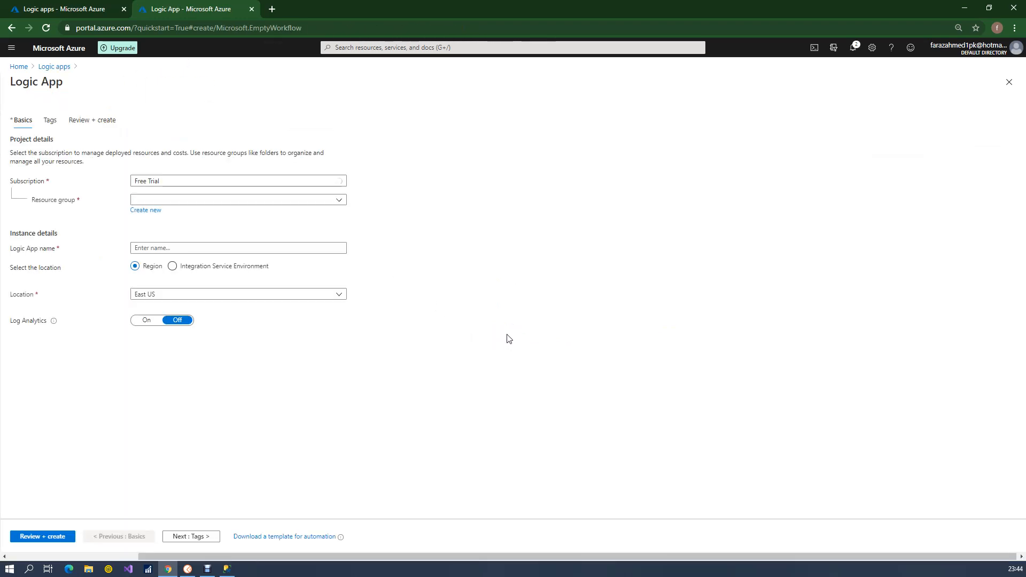
Assign the logic app to the techedlab resource group and name it INSERT-StudentInfo-SQL
click(247, 198)
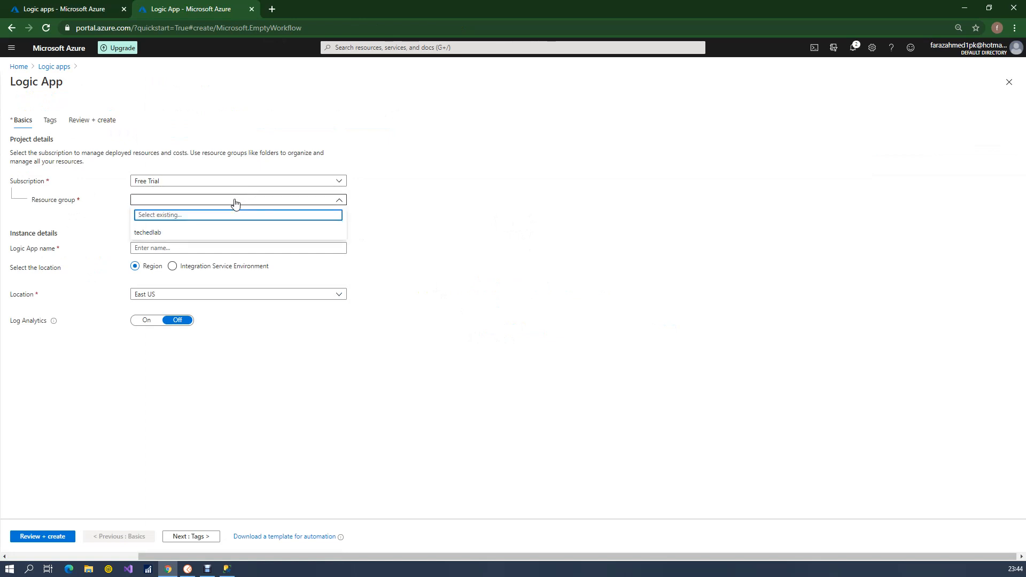
click(185, 237)
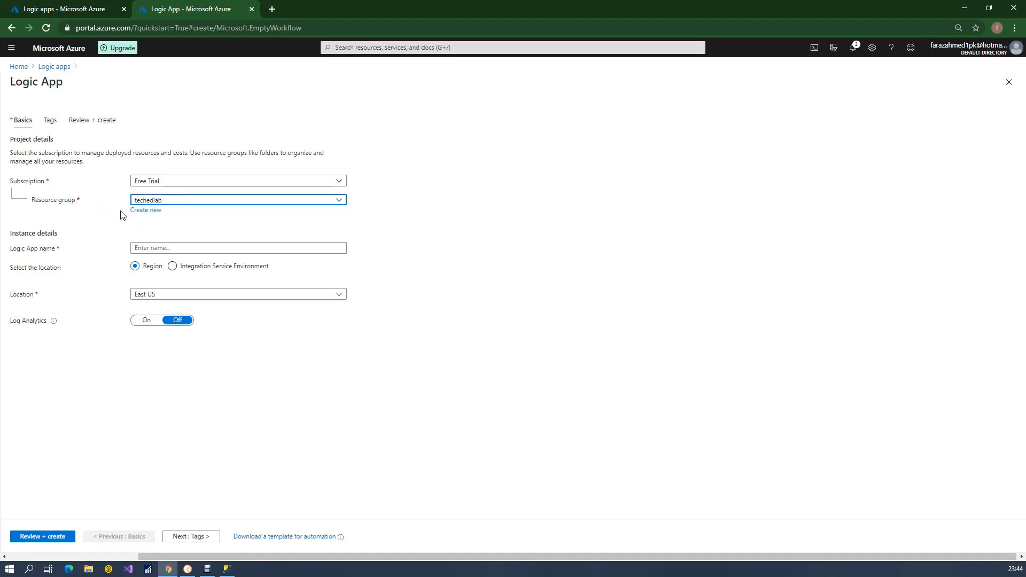
click(152, 248)
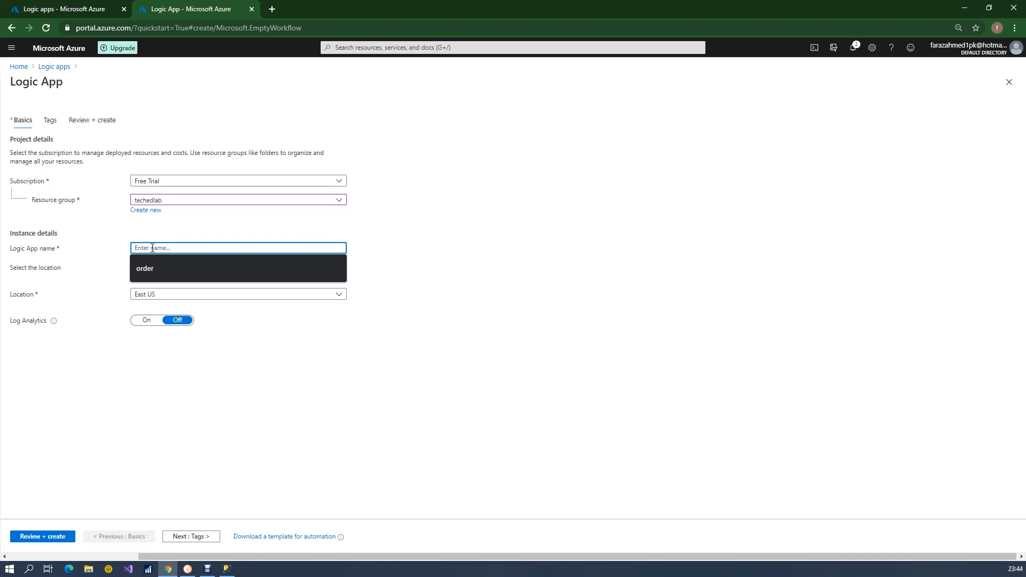
text(INSERT)
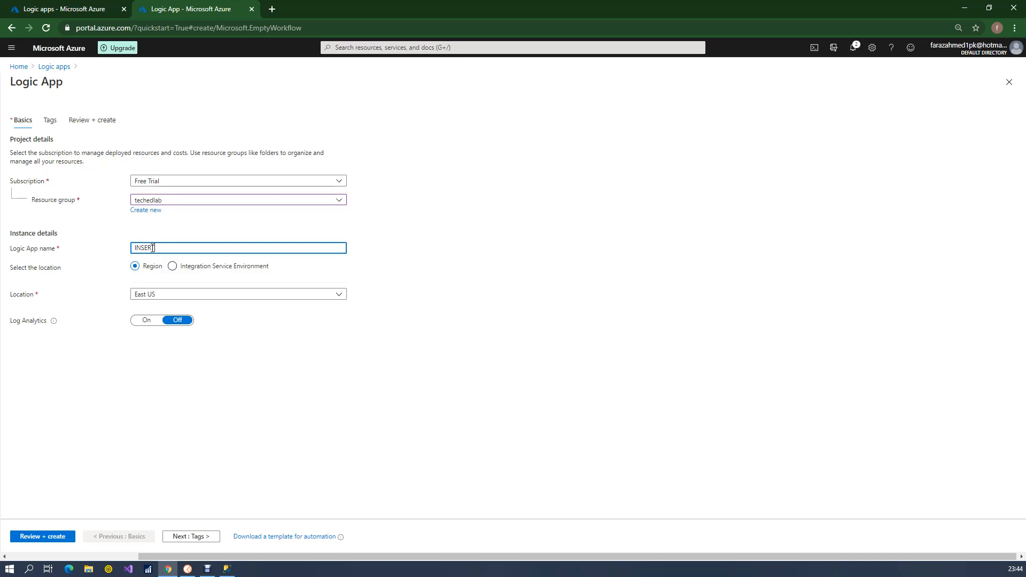
text(-Student)
text(Ifo)
text(for)
key(BackSpace)
key(BackSpace)
key(BackSpace)
text(nfo-SQL)
Choose East US as the logic app's location, then review and create it
click(157, 287)
click(154, 298)
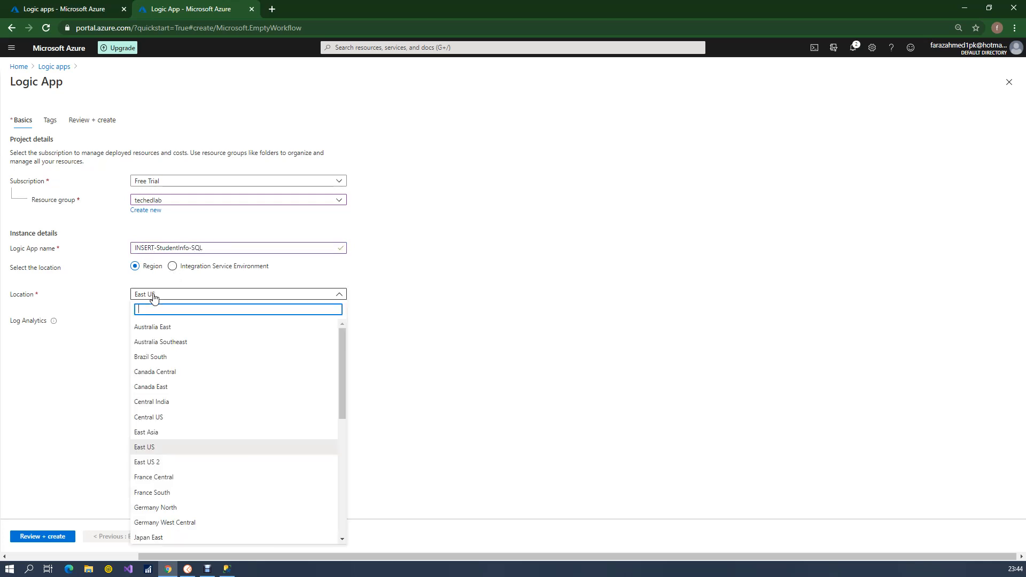
click(137, 452)
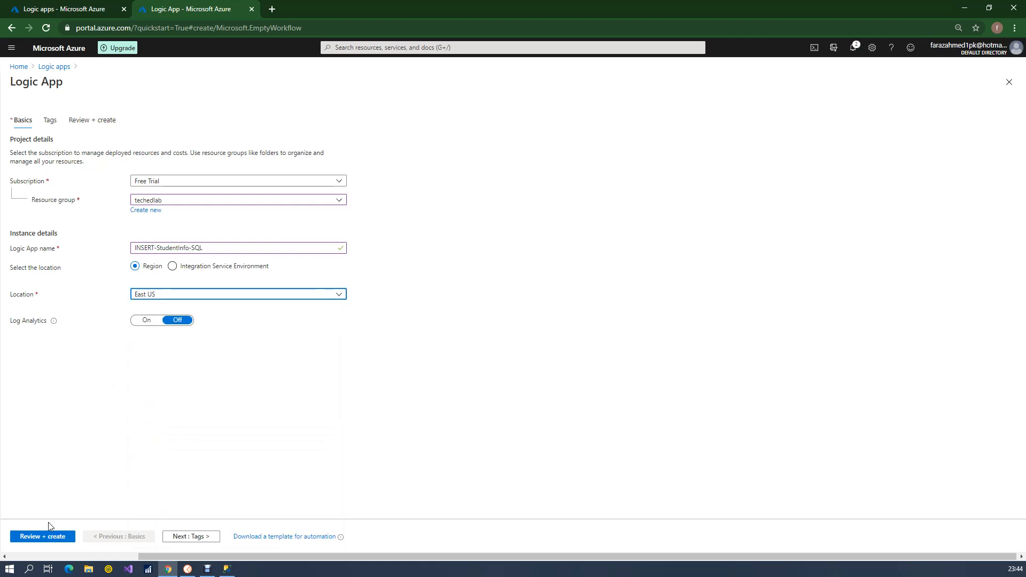
click(42, 538)
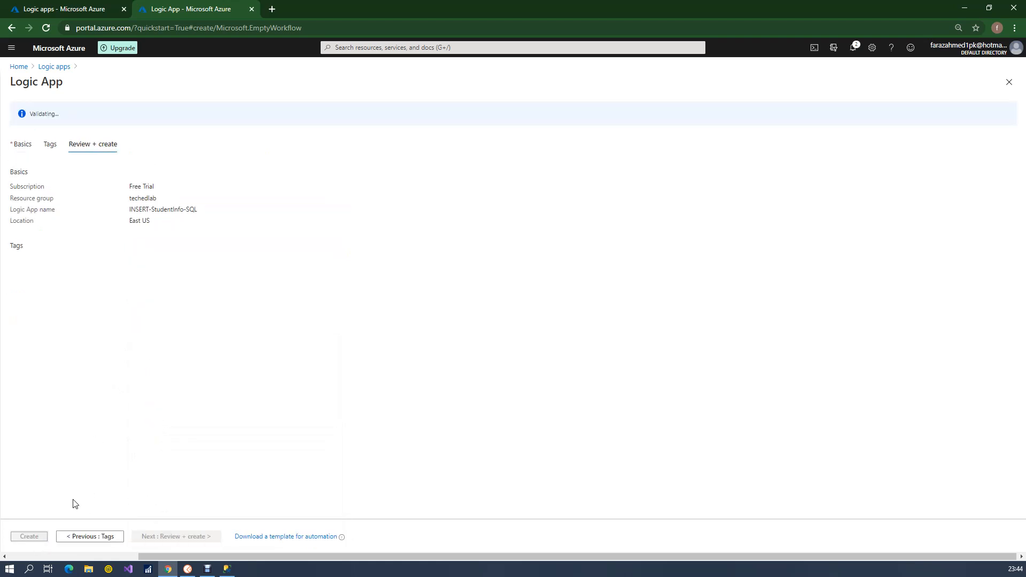
click(30, 539)
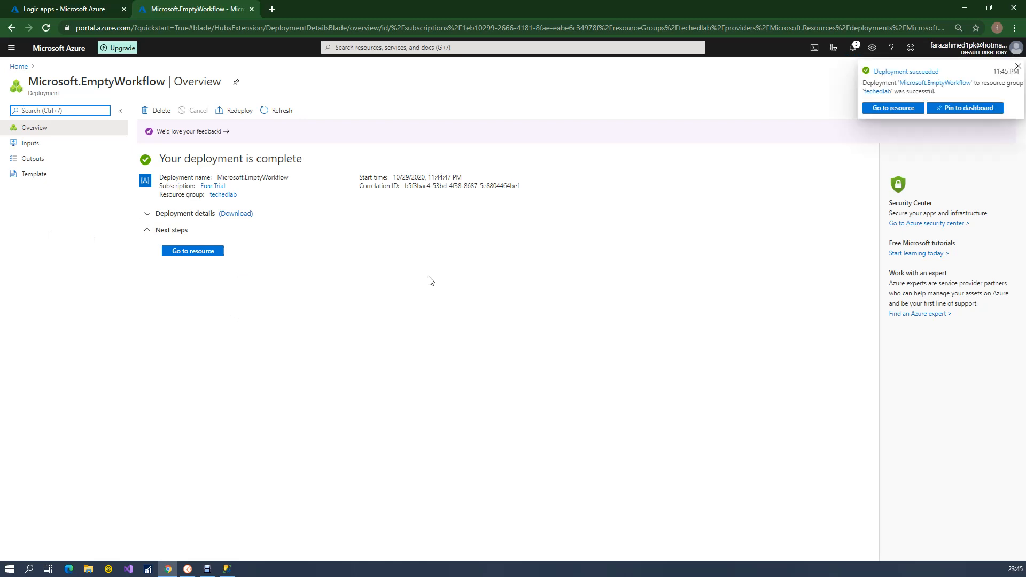
Open the deployed logic app and start its workflow with the "When a HTTP request is received" trigger
click(891, 110)
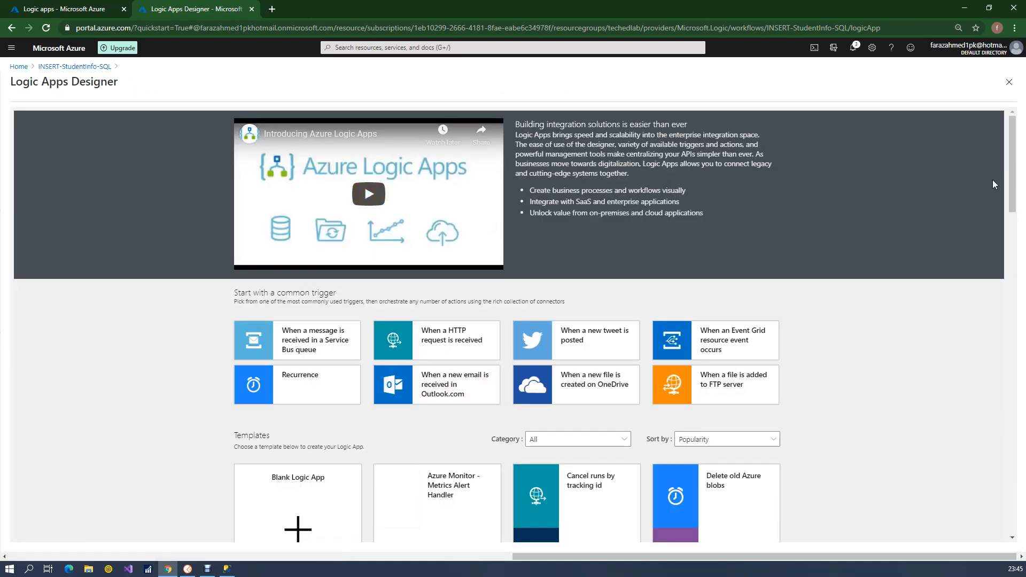
drag(1013, 179, 1012, 213)
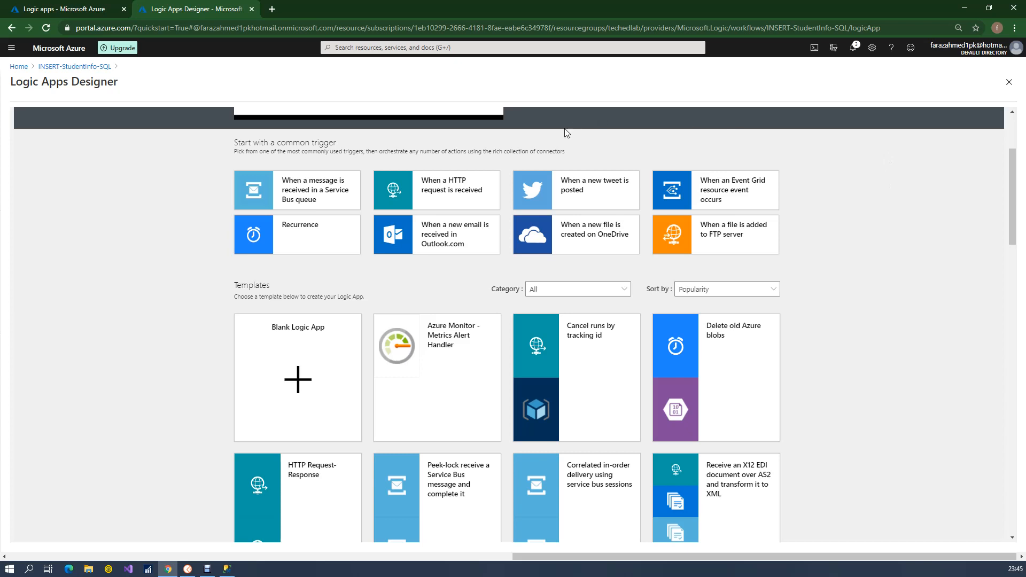
click(438, 196)
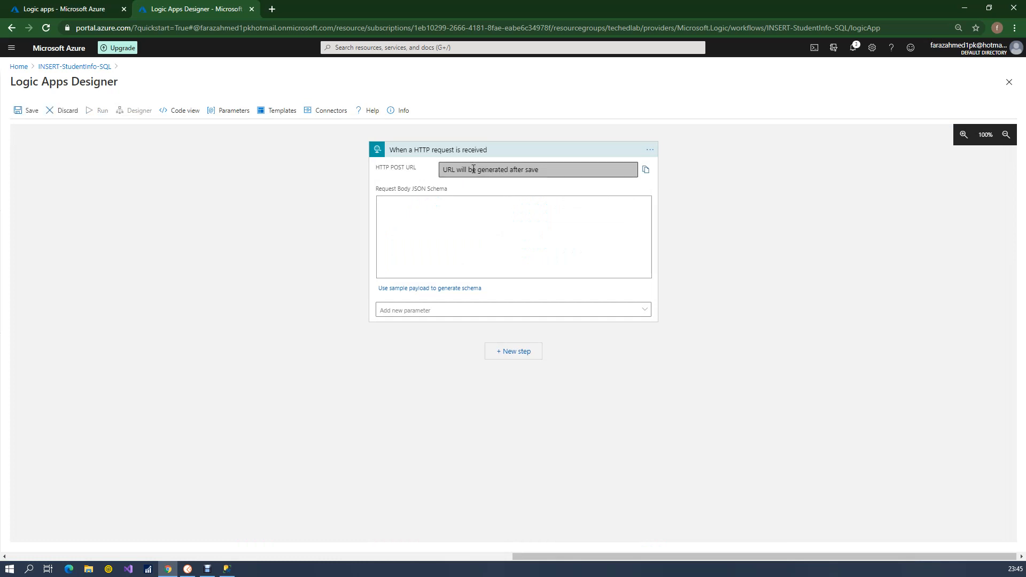
Start a JSON object with an empty quoted key in the trigger's request body schema, checking the Student table's columns in Management Studio
click(429, 203)
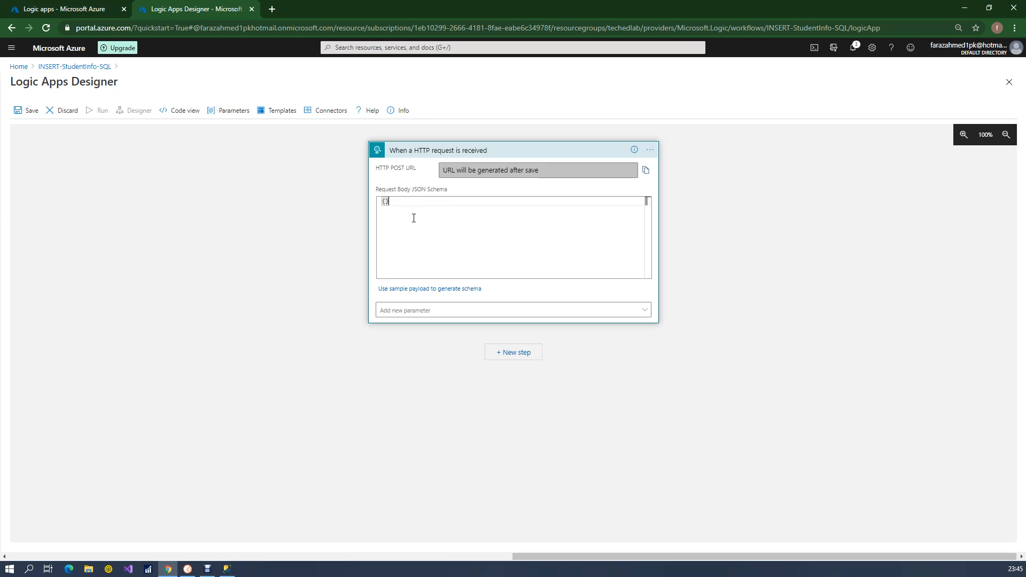
key(Return)
text("")
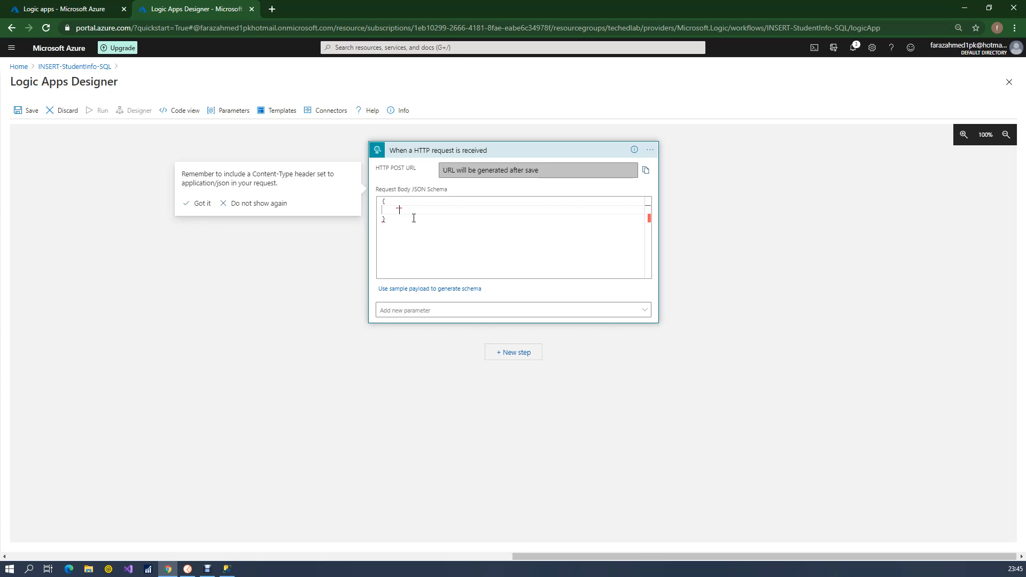
click(226, 569)
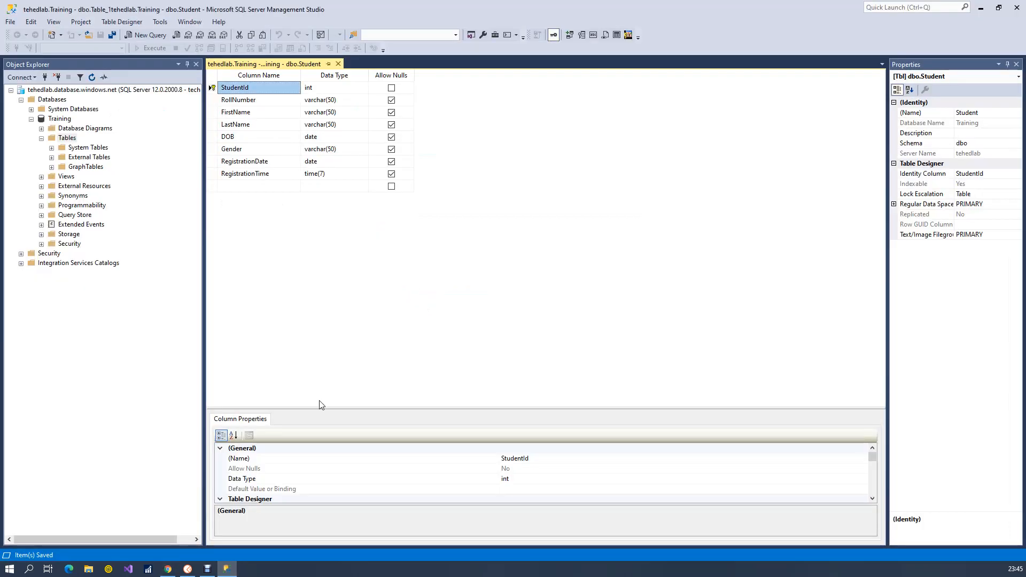
click(292, 105)
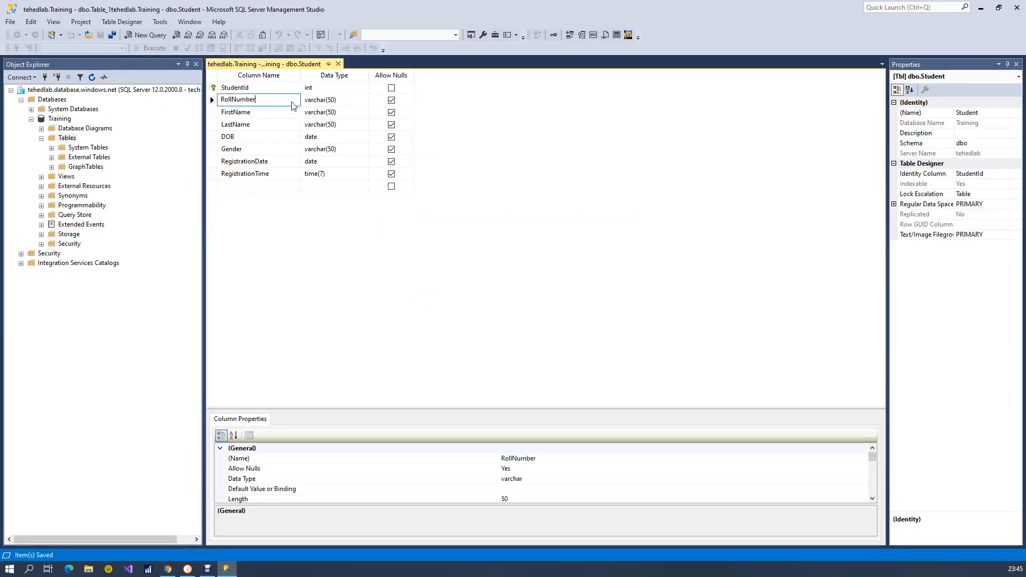
key(alt+Tab)
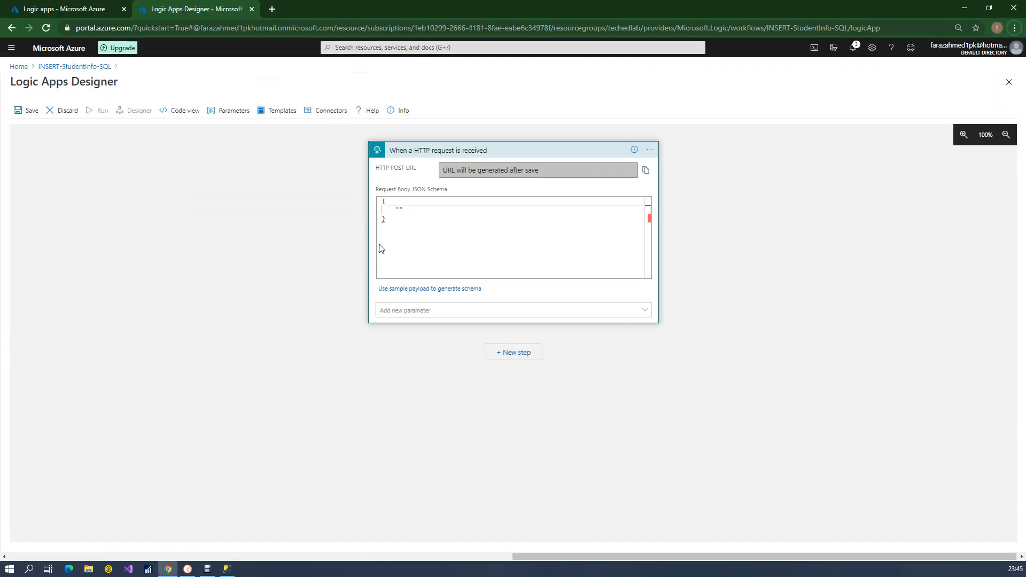
key(ctrl+v)
key(ctrl+z)
key(Tab)
key(alt+Tab)
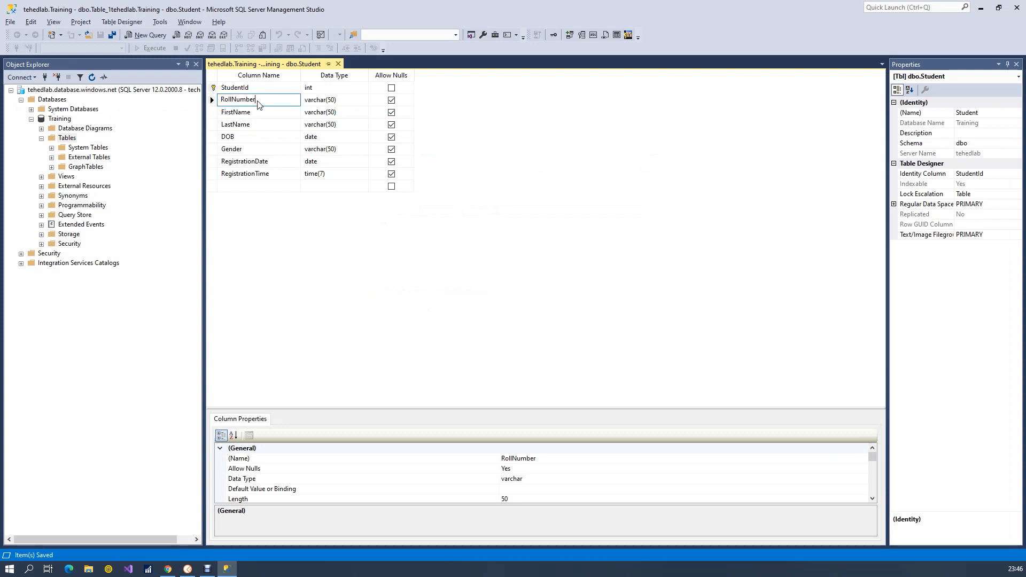
key(alt+Tab)
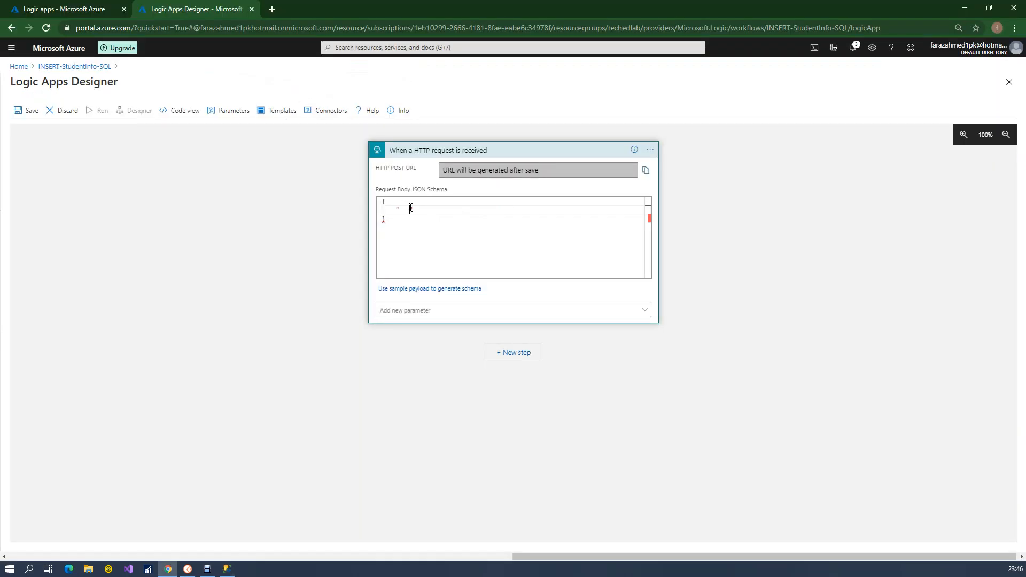
key(BackSpace)
key(BackSpace)
text(tehedlab.database.windows.net)
double_click(449, 213)
click(449, 213)
Enter the keys RollNumber and FirstName with empty string values in the request body JSON
drag(402, 210, 501, 210)
text(RollNumber":"",)
key(Return)
text(")
text(FirstName":"",)
Add the key LastName with an empty string value below FirstName in the request body JSON
key(Return)
text("lastName)
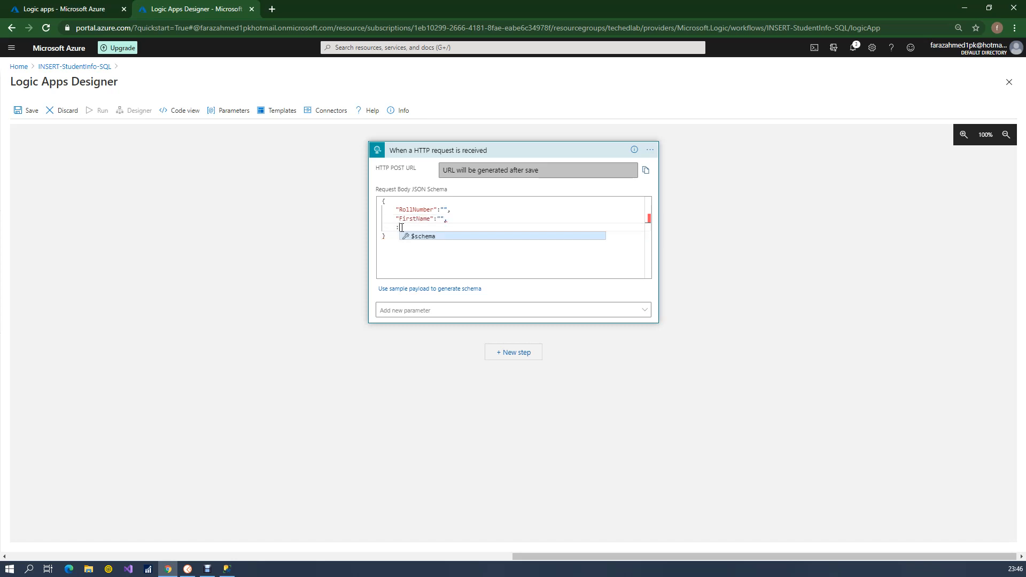
key(BackSpace)
key(BackSpace)
key(BackSpace)
key(BackSpace)
key(BackSpace)
key(BackSpace)
key(BackSpace)
key(BackSpace)
key(BackSpace)
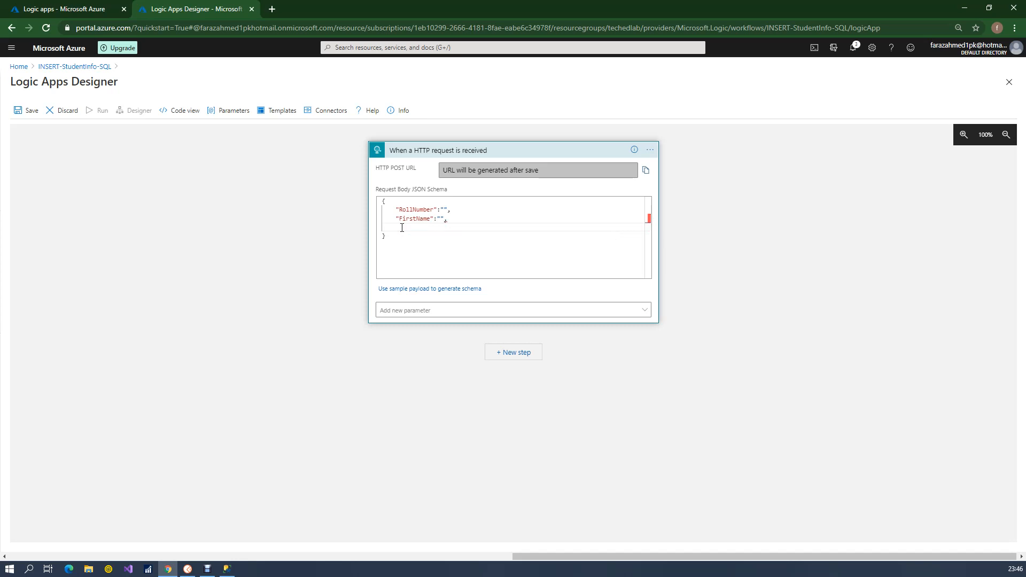
text("LastName":"",)
key(Return)
Look up the date of birth column's name in the Student table and add DOB with an empty string value to the JSON
key(alt+Tab)
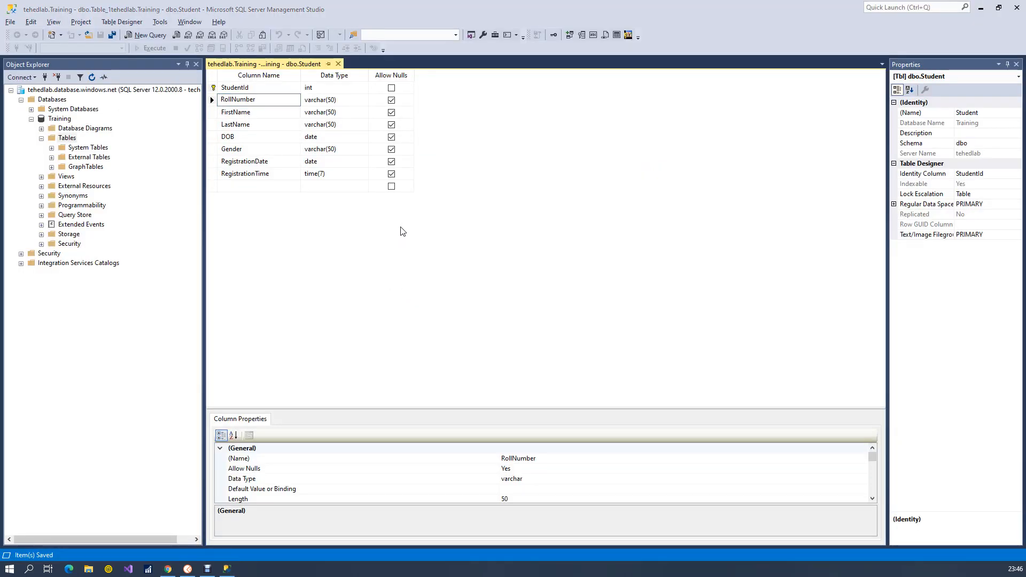
key(alt+Tab)
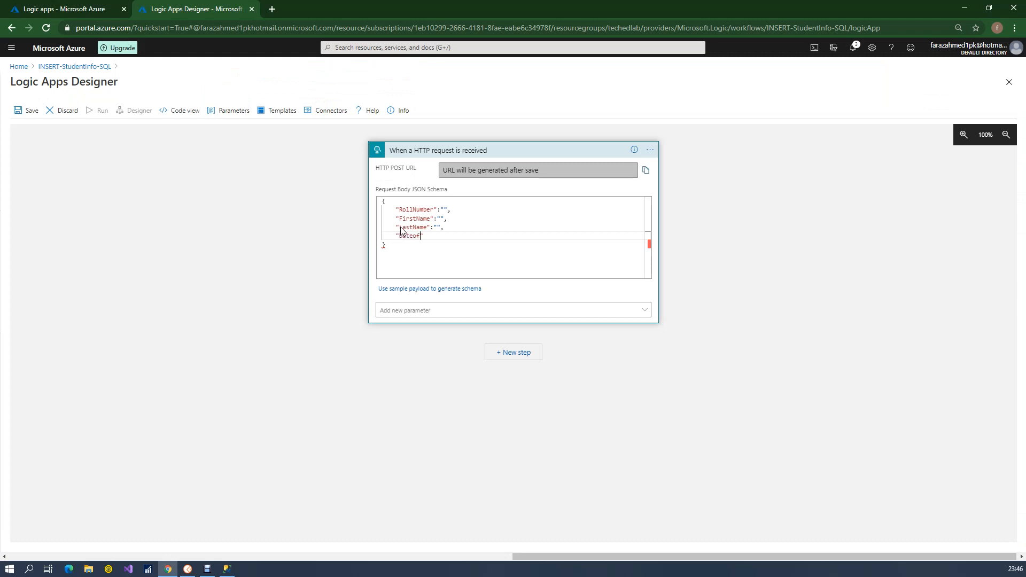
key(BackSpace)
key(BackSpace)
key(BackSpace)
text("DOB":)
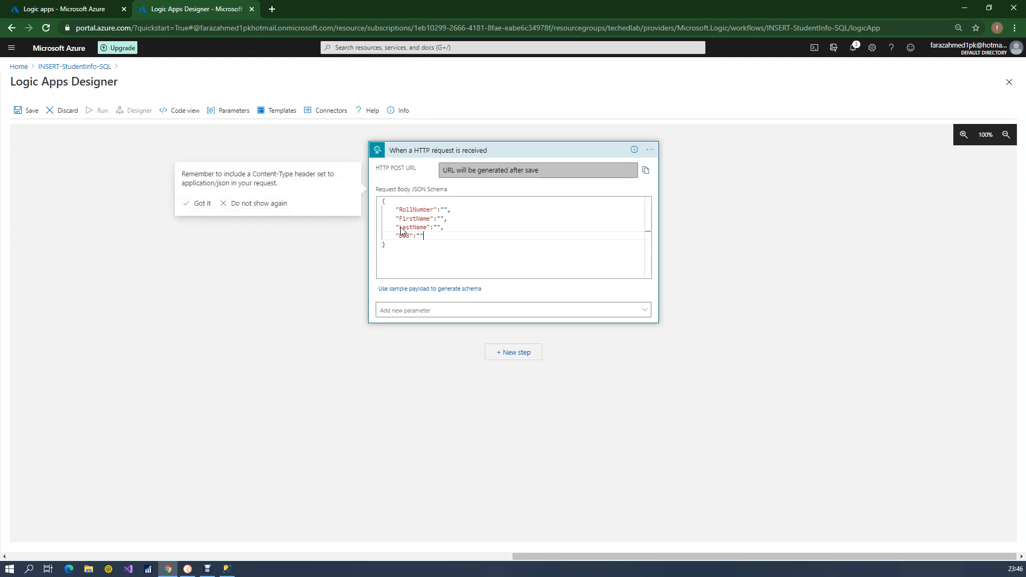
text(,)
key(Return)
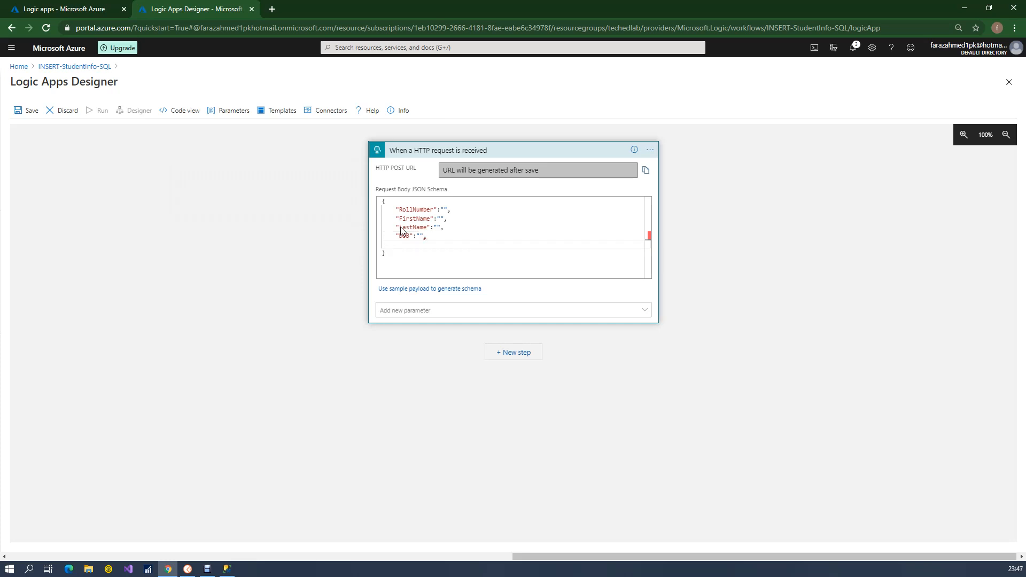
Look up the remaining column names in the Student table and add Gender with an empty string value as the last JSON key
key(alt+Tab)
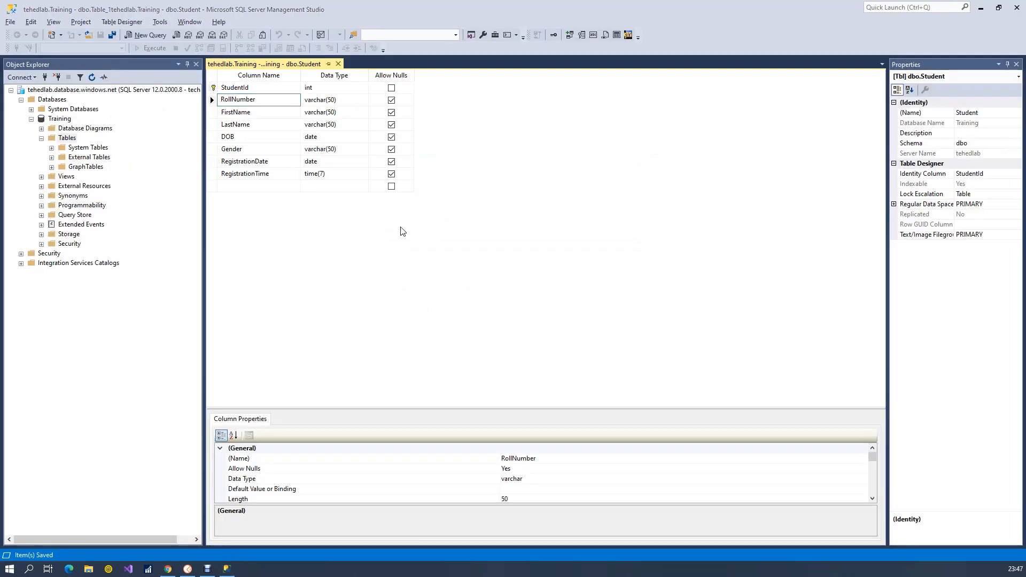
key(alt+Tab)
text("gender)
key(BackSpace)
key(BackSpace)
key(BackSpace)
key(BackSpace)
key(BackSpace)
key(BackSpace)
text(Gender":"",)
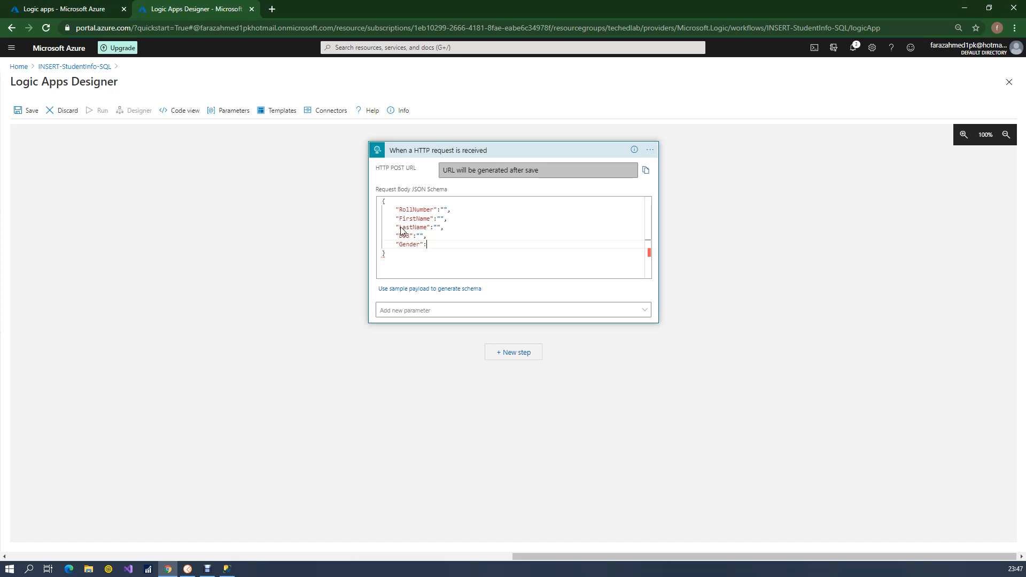
key(Return)
key(alt+Tab)
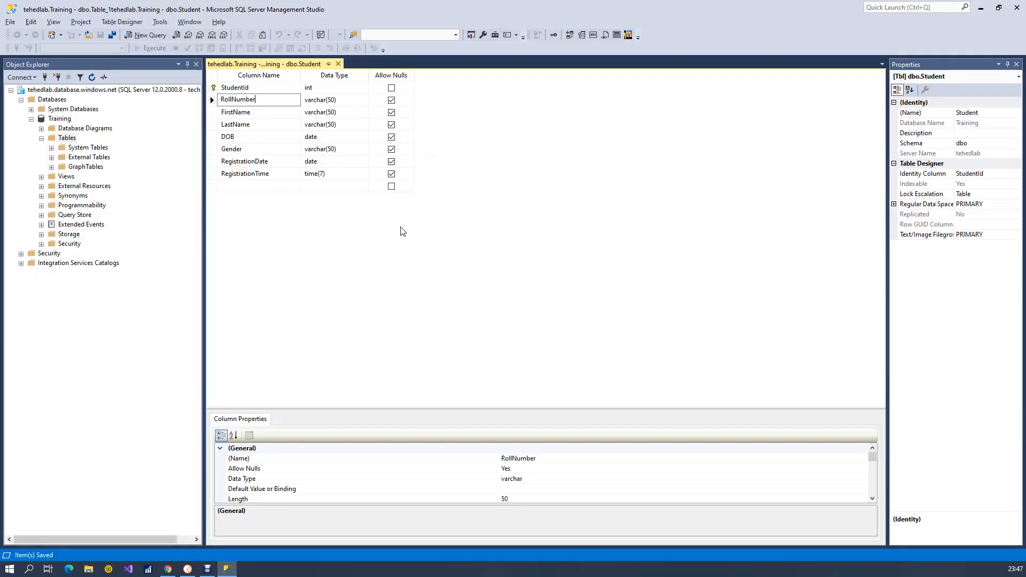
key(alt+Tab)
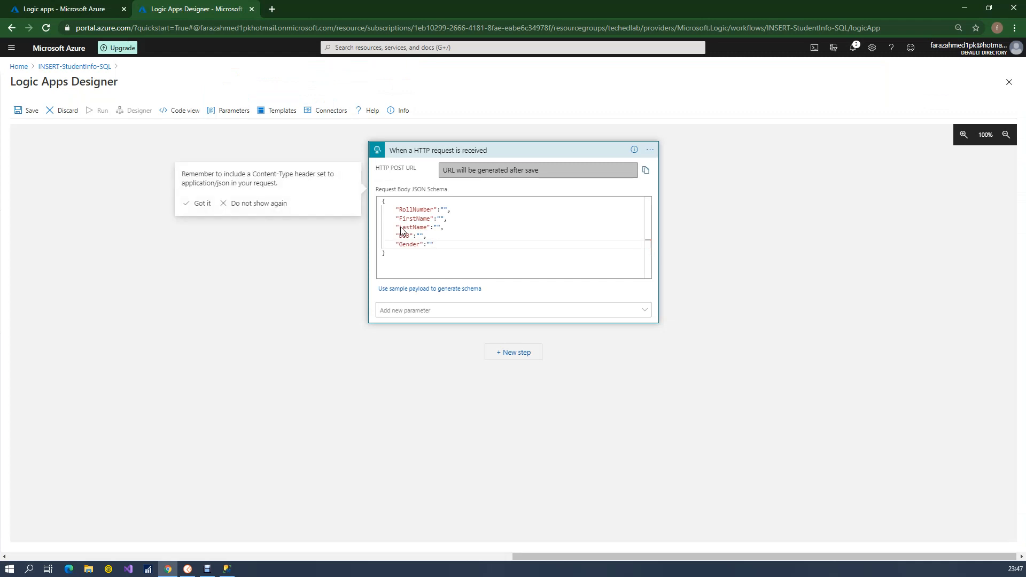
Move the JSON out of the request body schema into the sample payload and generate the trigger's schema from it
key(ctrl+a)
key(ctrl+c)
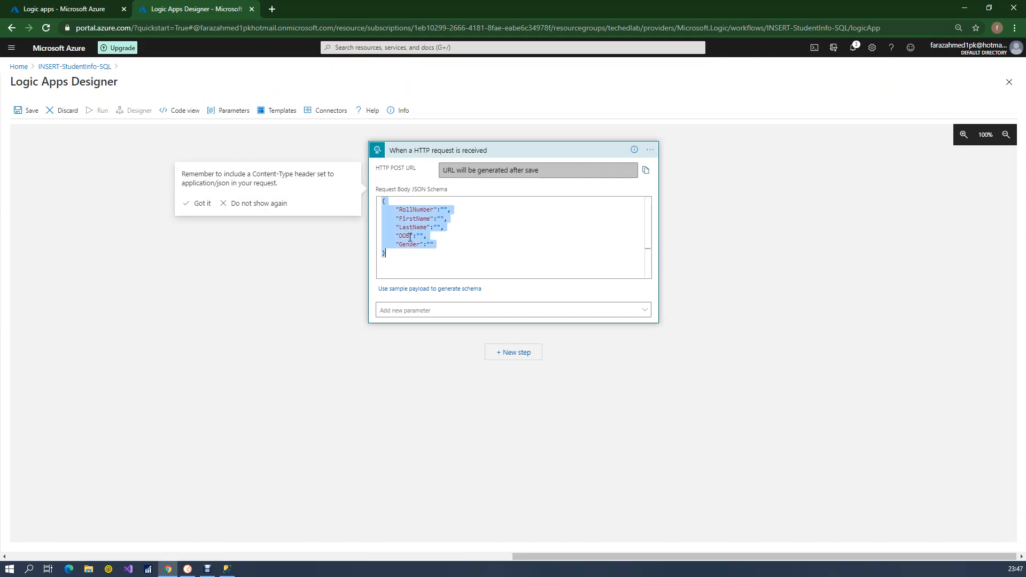
key(Delete)
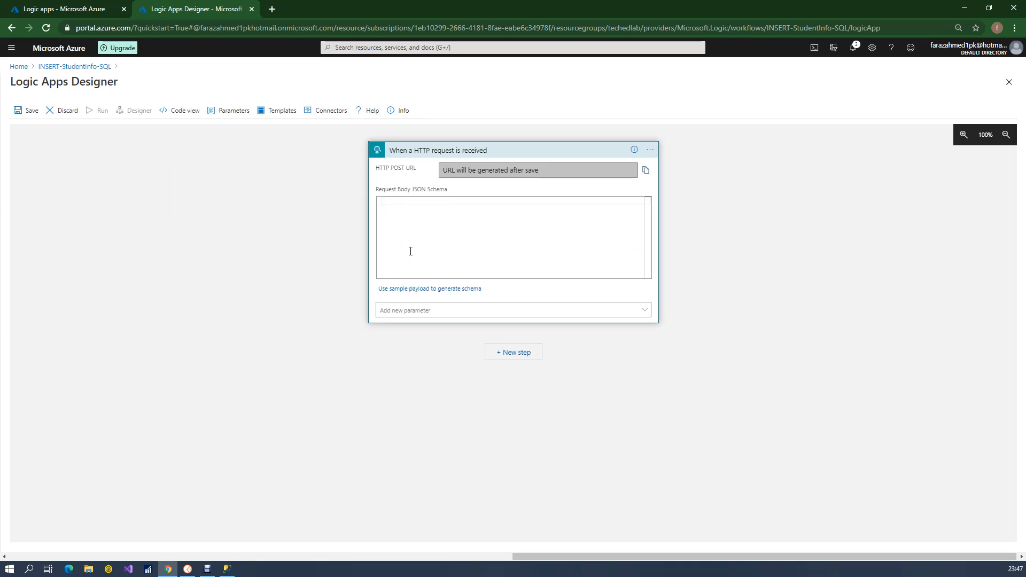
click(403, 290)
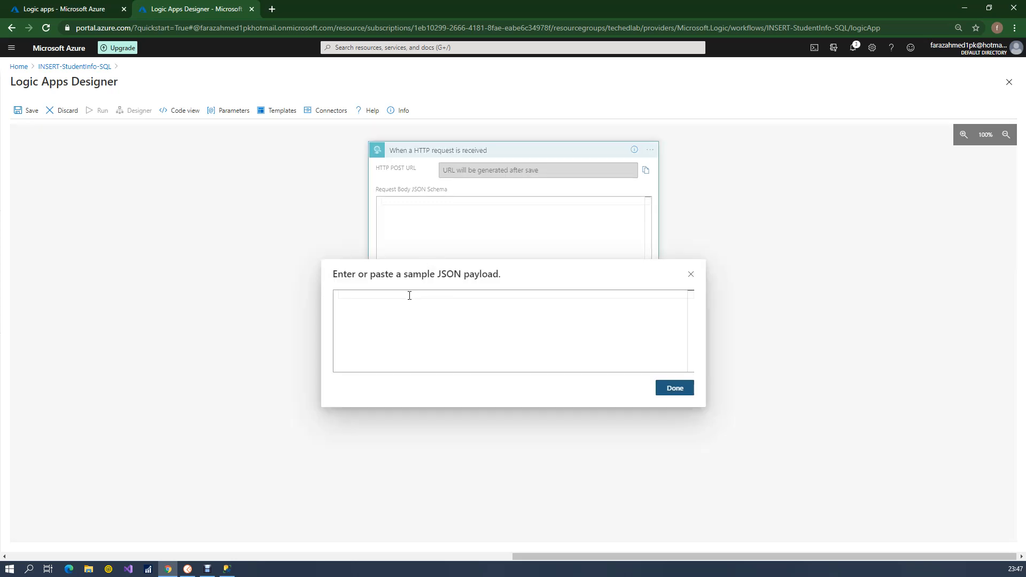
key(ctrl+v)
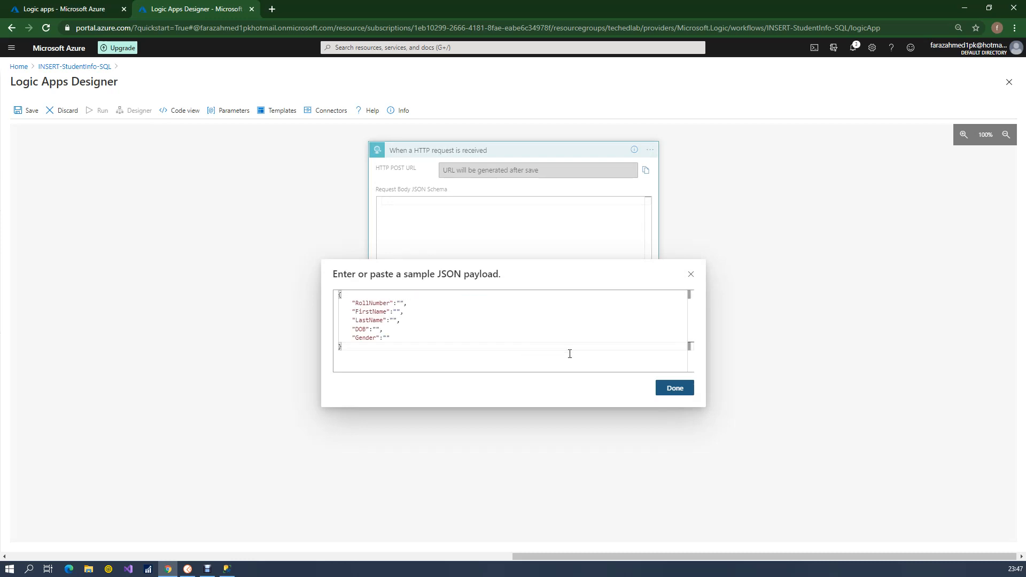
click(688, 397)
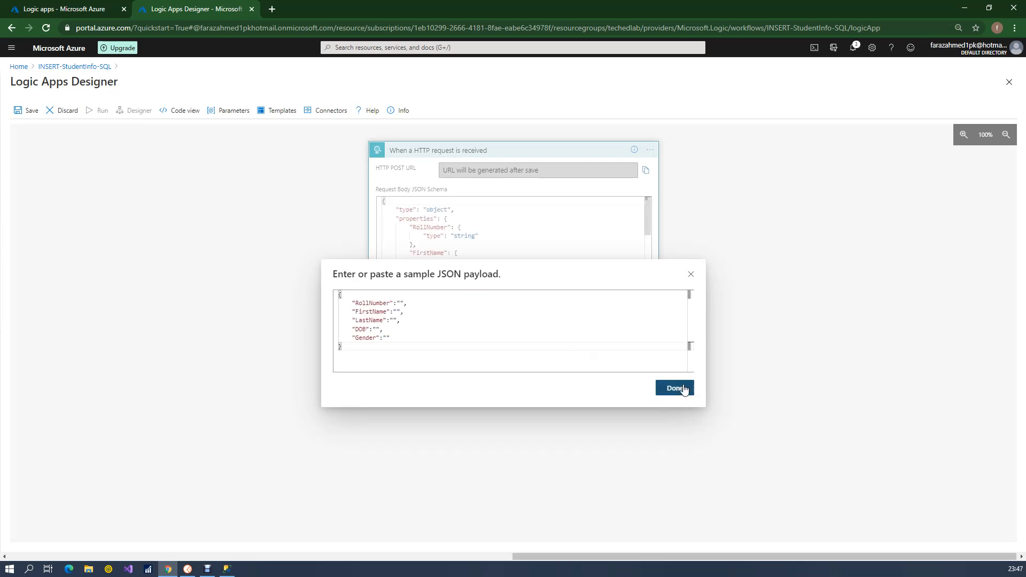
Review the properties and their data types in the generated request body schema, from RollNumber through Gender
click(415, 212)
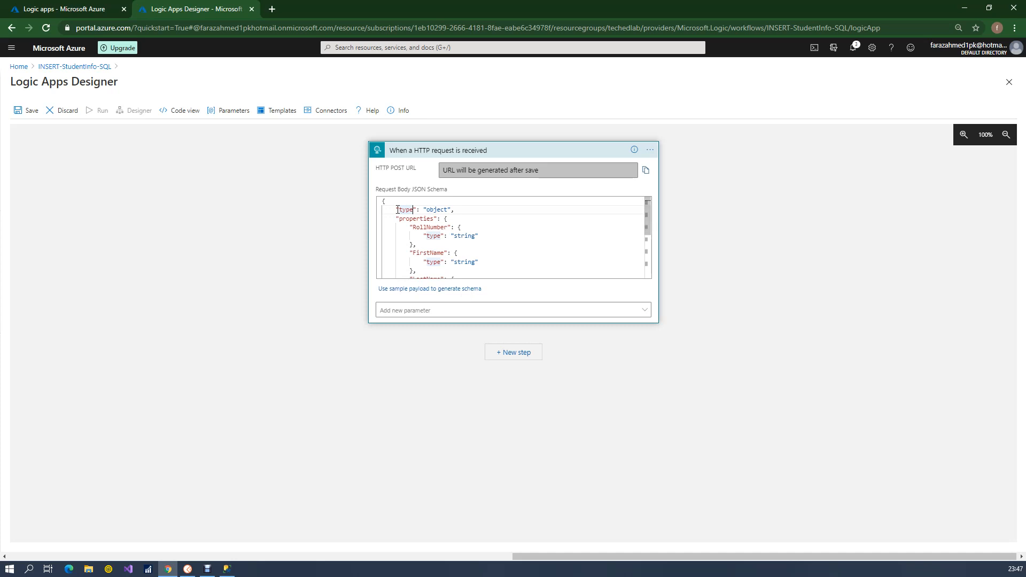
double_click(465, 237)
double_click(462, 263)
double_click(425, 253)
drag(646, 219, 554, 263)
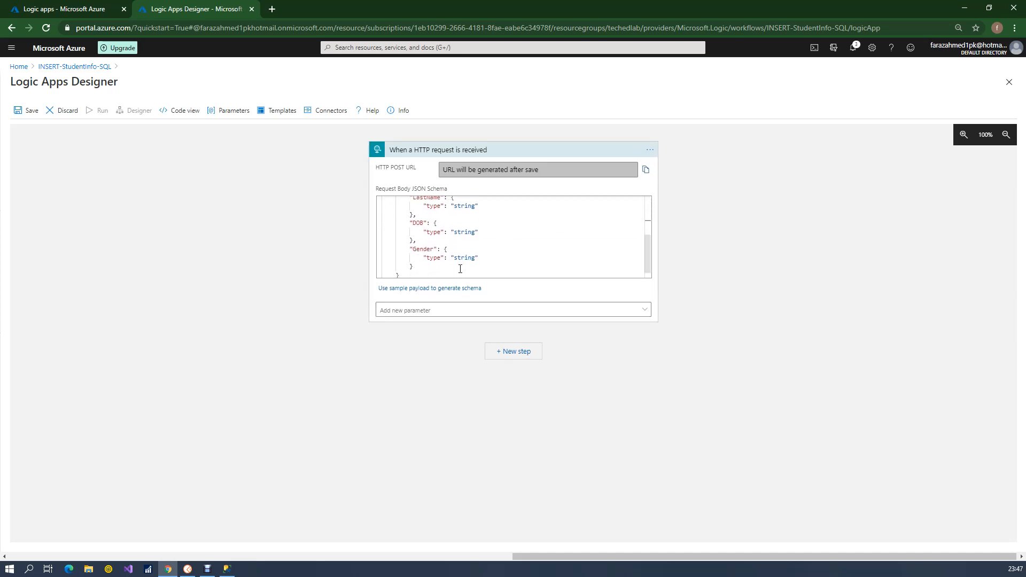
click(462, 223)
drag(647, 247, 647, 270)
Add the Method parameter to the HTTP trigger and set it to POST
click(578, 310)
click(389, 355)
click(494, 432)
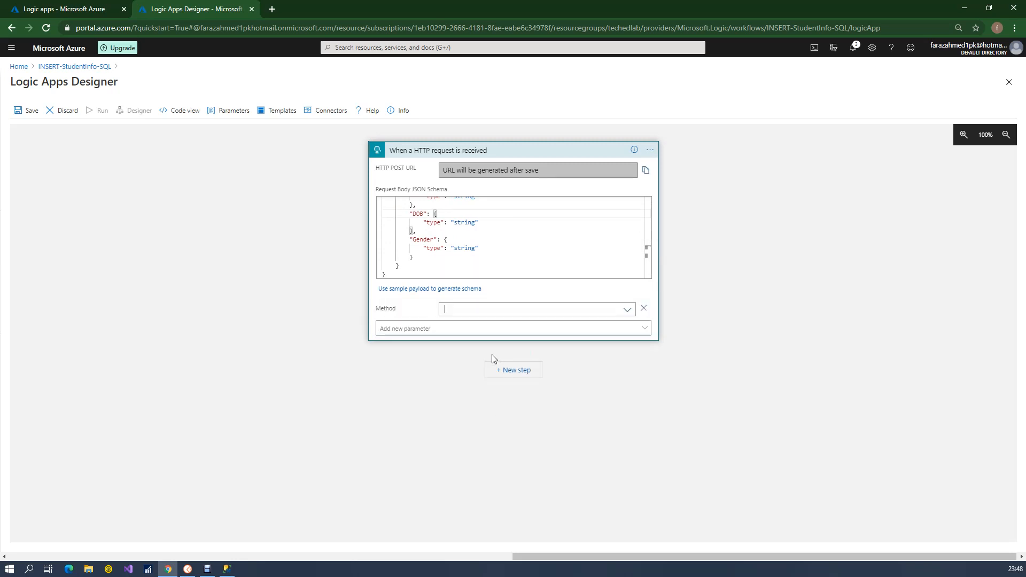
click(473, 309)
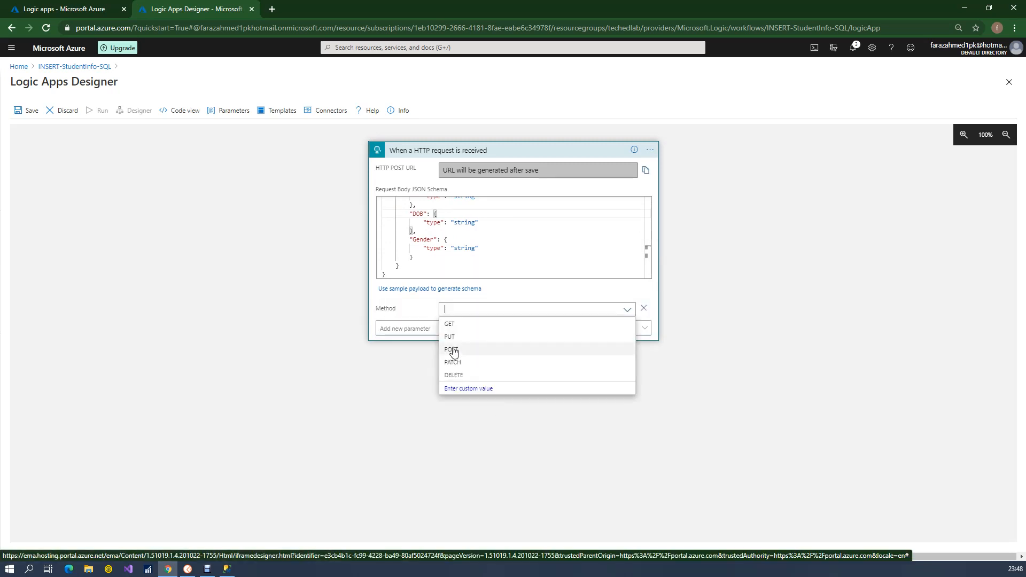
click(453, 351)
Check which other optional parameters the HTTP trigger offers besides Method
click(645, 329)
click(708, 338)
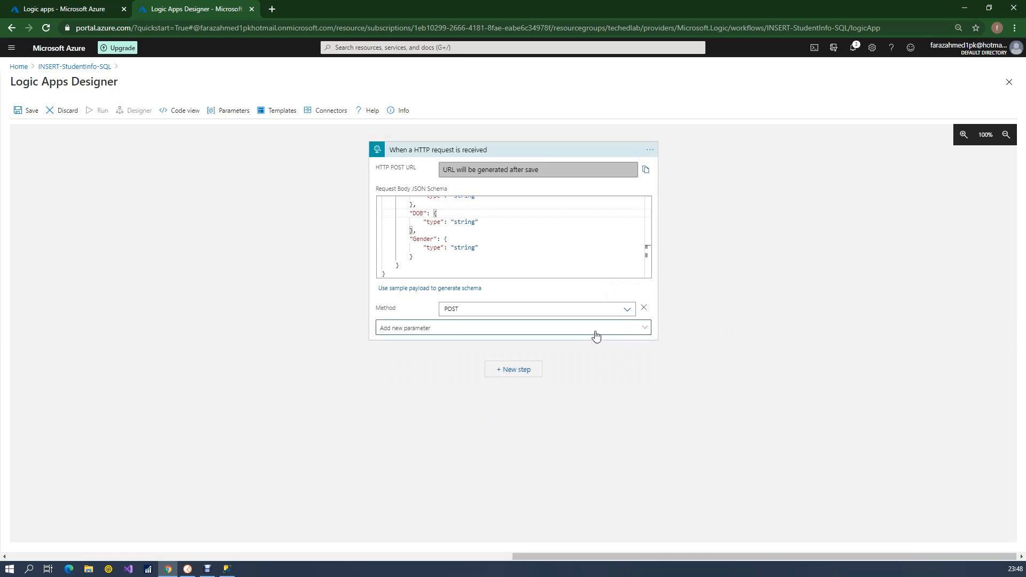
click(512, 331)
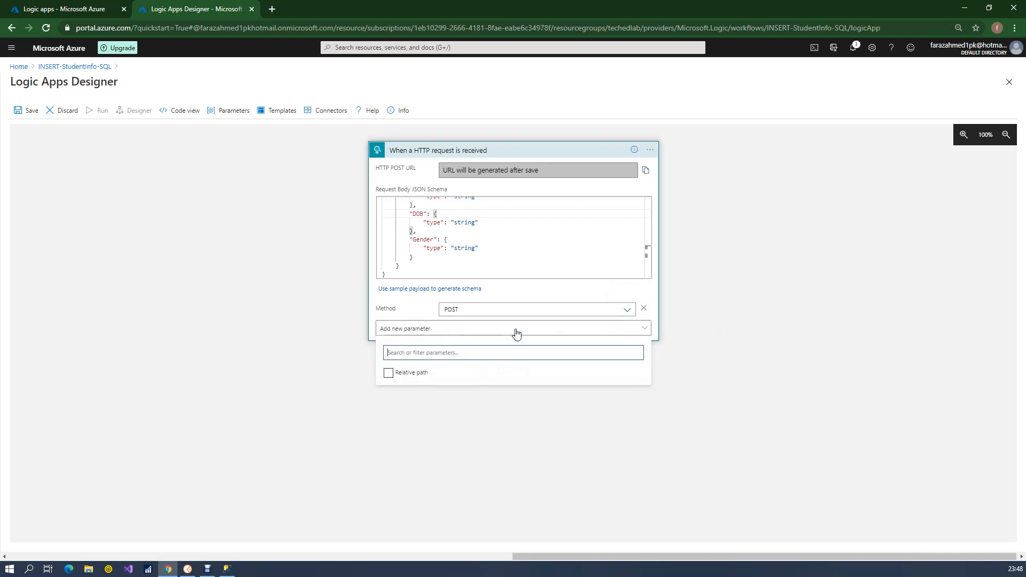
click(388, 374)
click(339, 282)
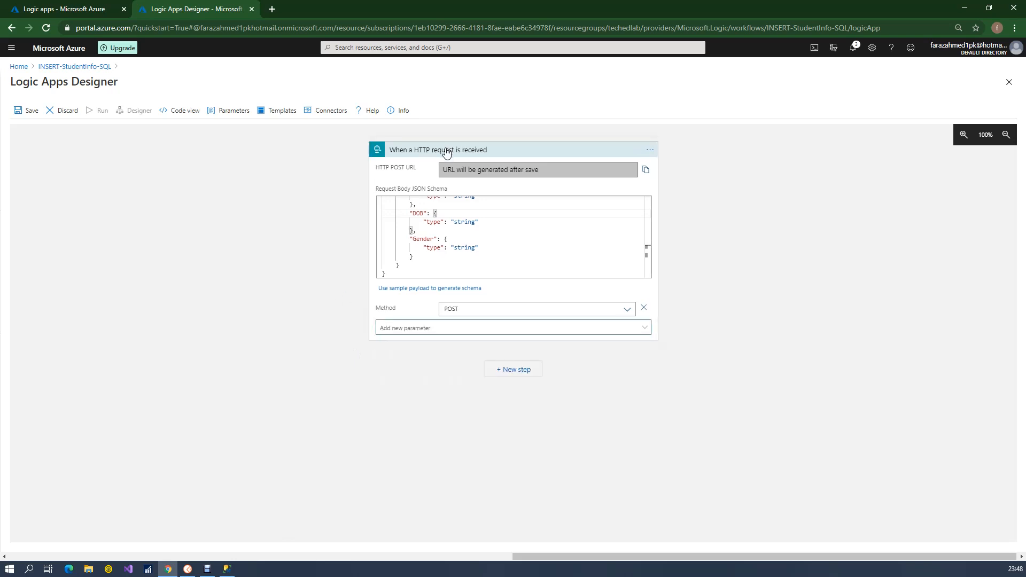
Search all connectors for SQL and add SQL Server's Insert row (V2) action as a new step after the trigger
click(517, 373)
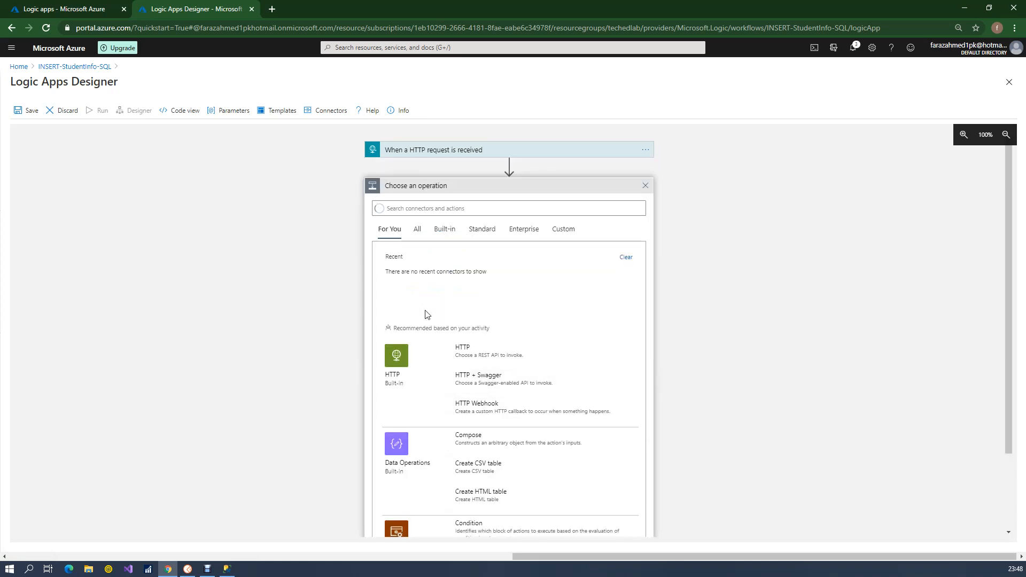
click(437, 234)
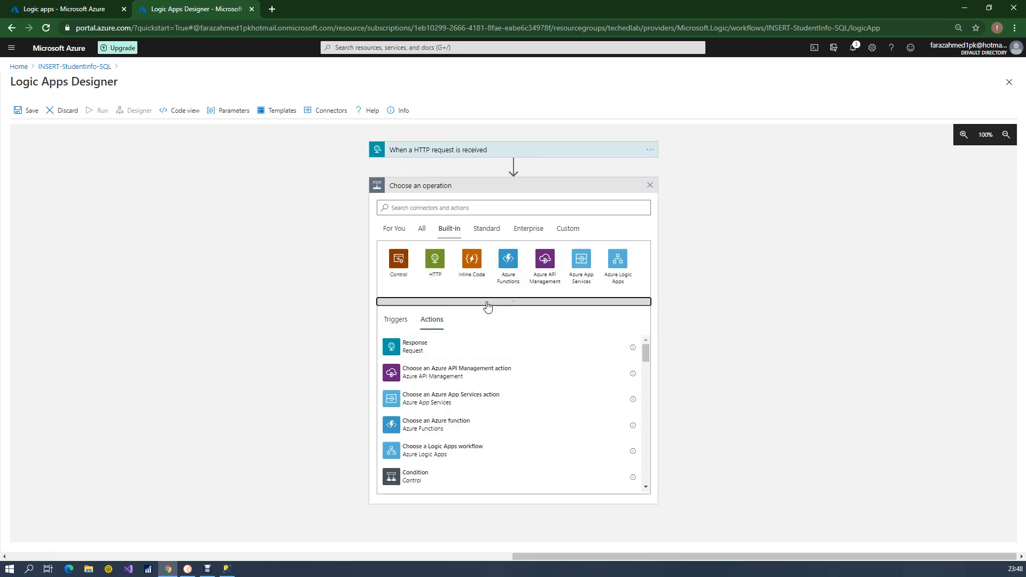
click(468, 209)
text(SQL)
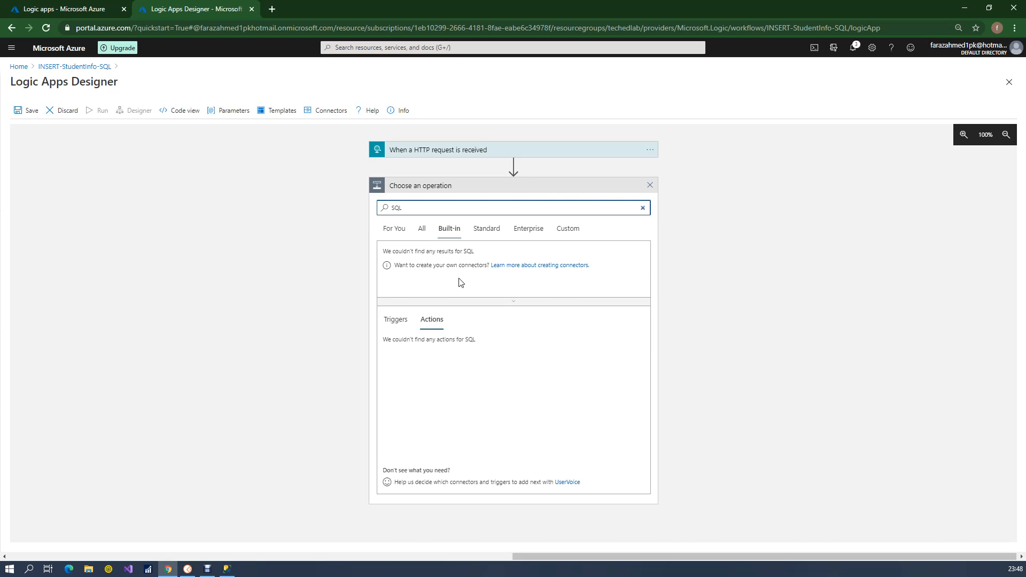
click(422, 228)
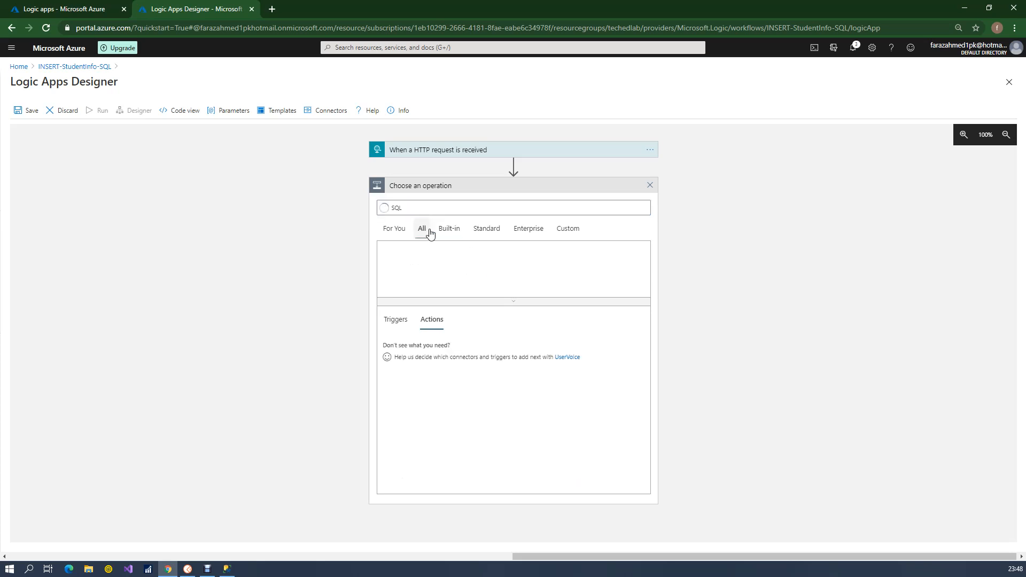
click(432, 208)
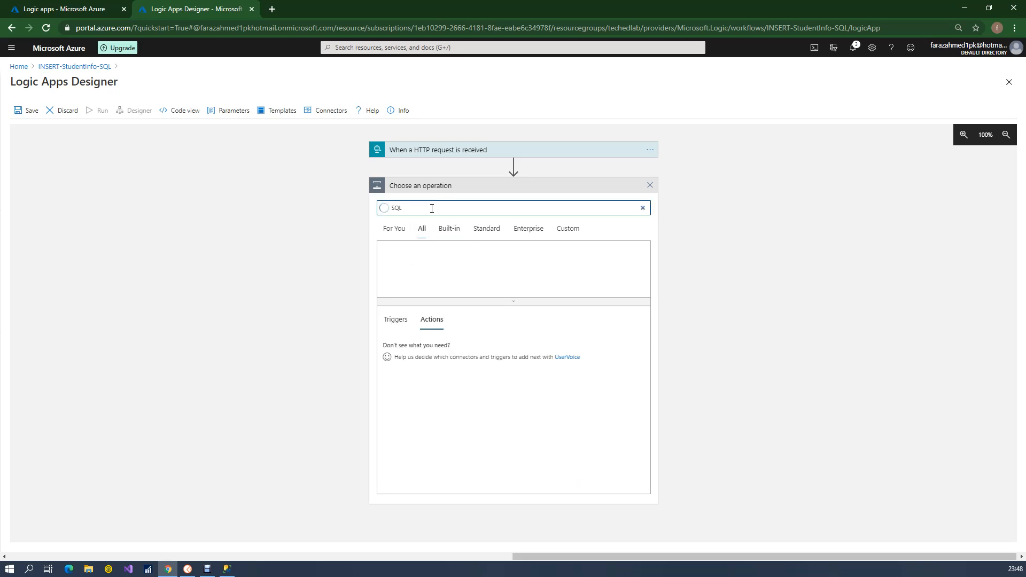
click(402, 261)
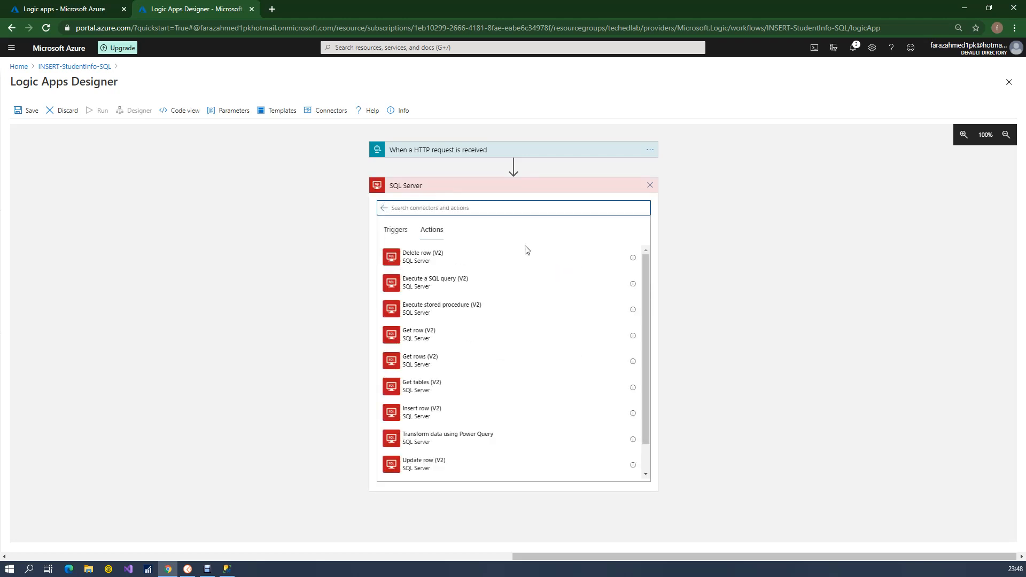
drag(647, 275, 648, 305)
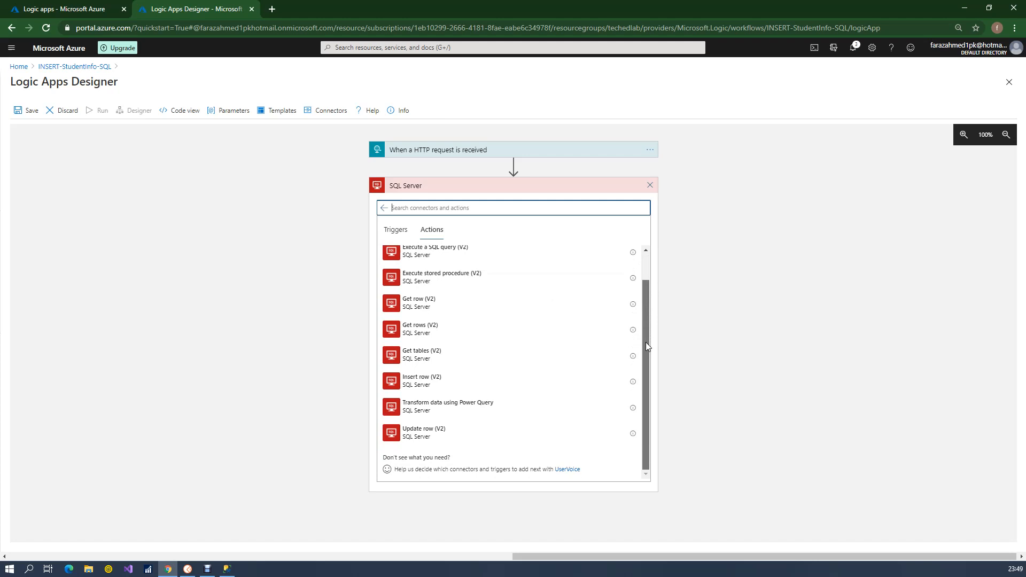
click(405, 383)
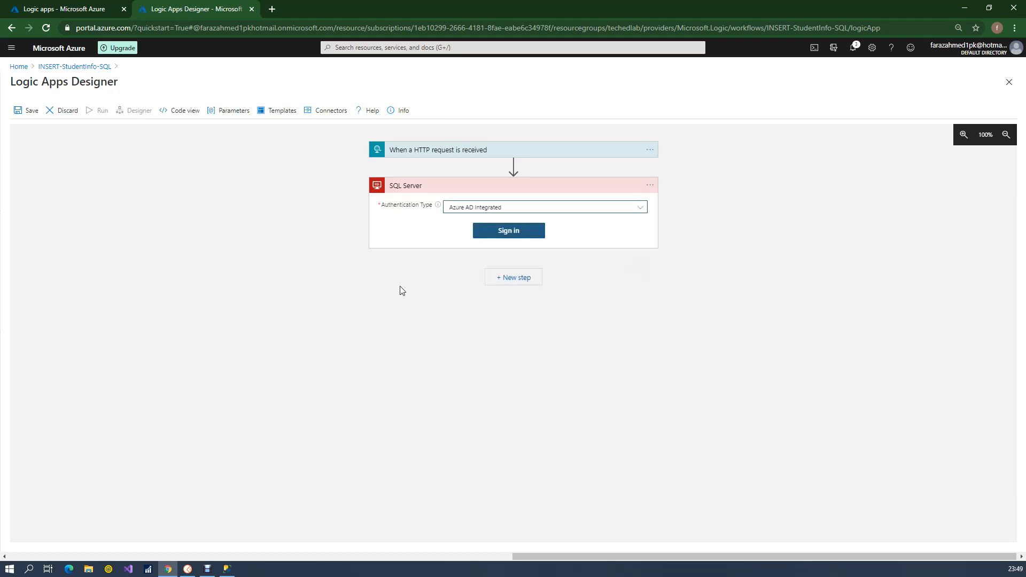
Set the connection to SQL Server Authentication and copy the server name tehedlab.database.windows.net into it from Management Studio's connection details
click(475, 209)
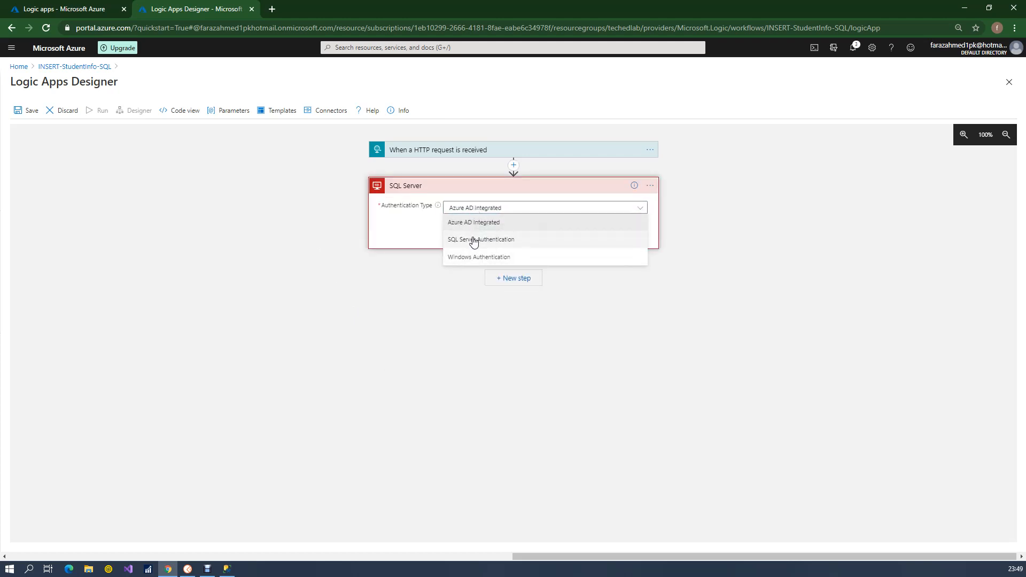
click(470, 239)
click(459, 222)
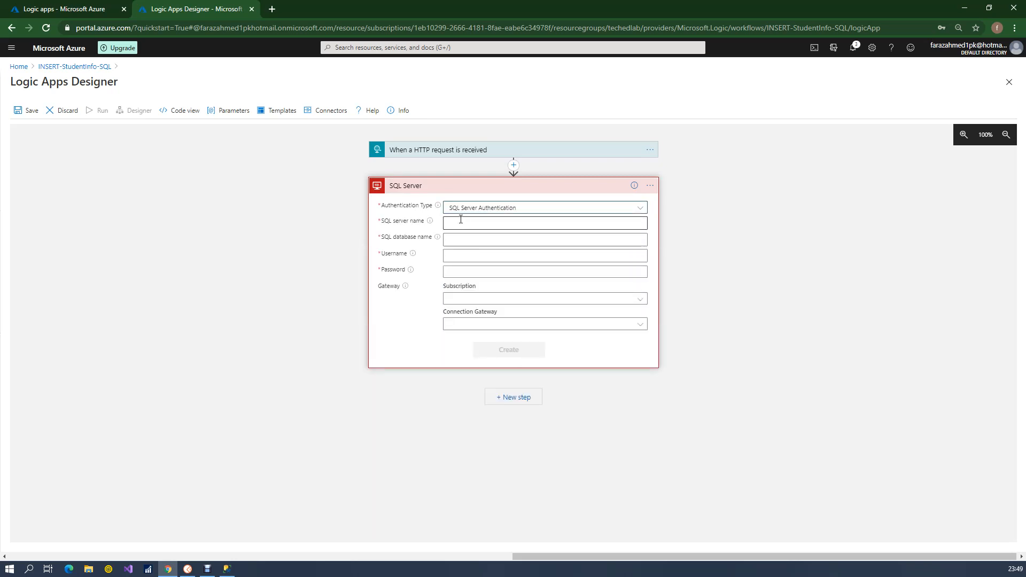
click(227, 569)
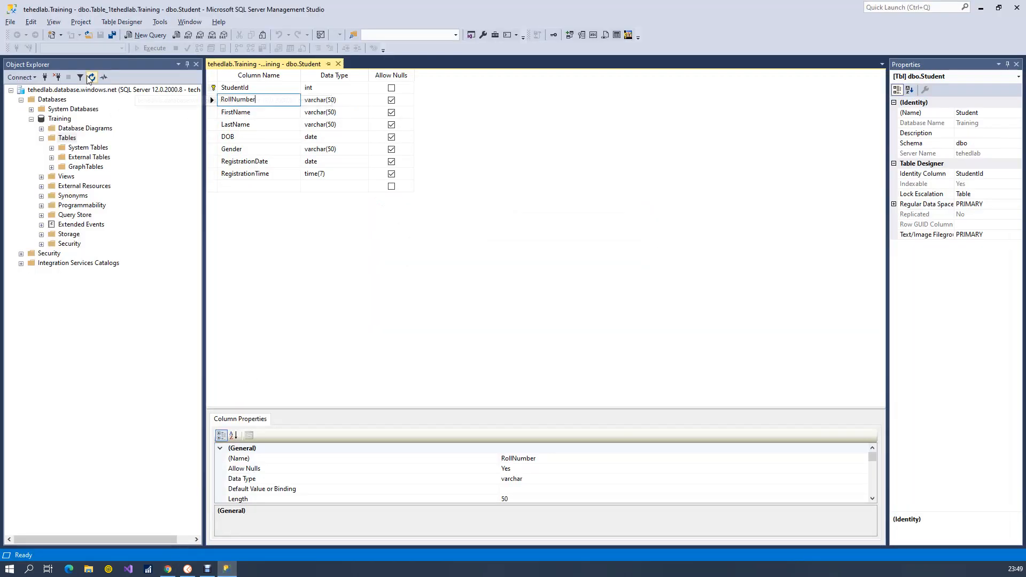
click(20, 77)
click(40, 89)
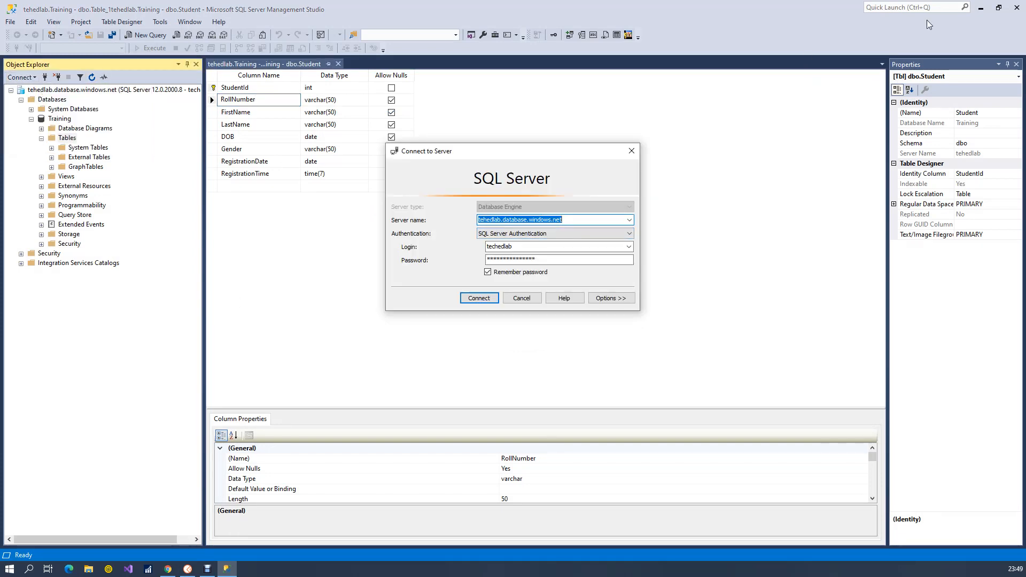
click(632, 151)
text(tehedlab.database.windows.net)
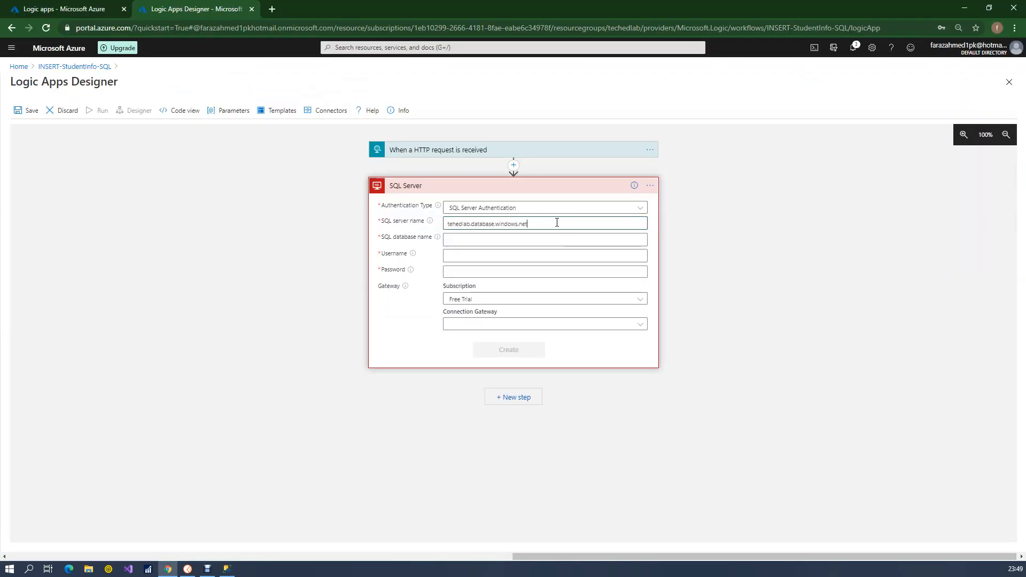
Enter the database name Training, the username techedlab and the account password for the SQL Server connection
click(502, 238)
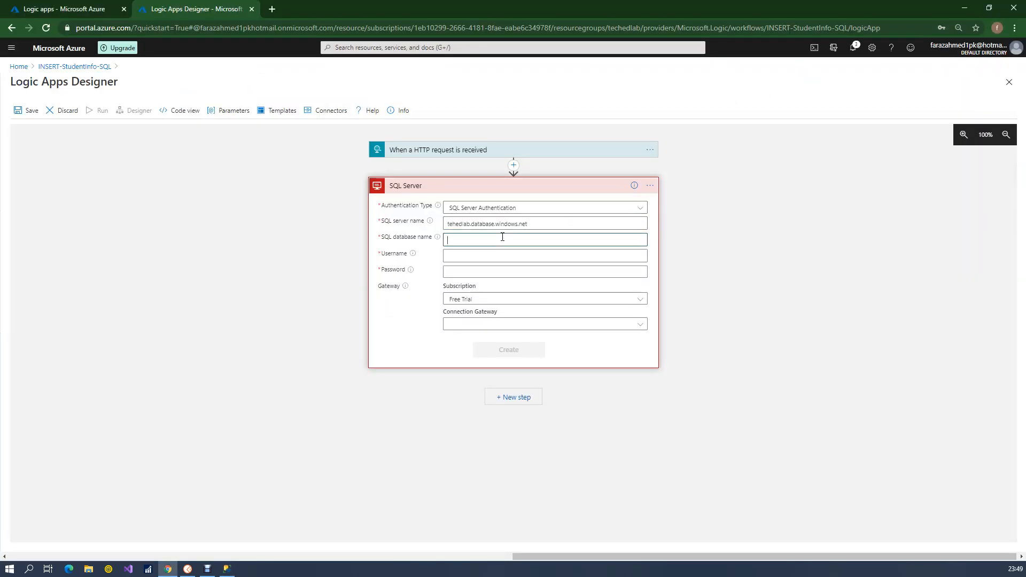
key(alt+Tab)
key(alt+Tab)
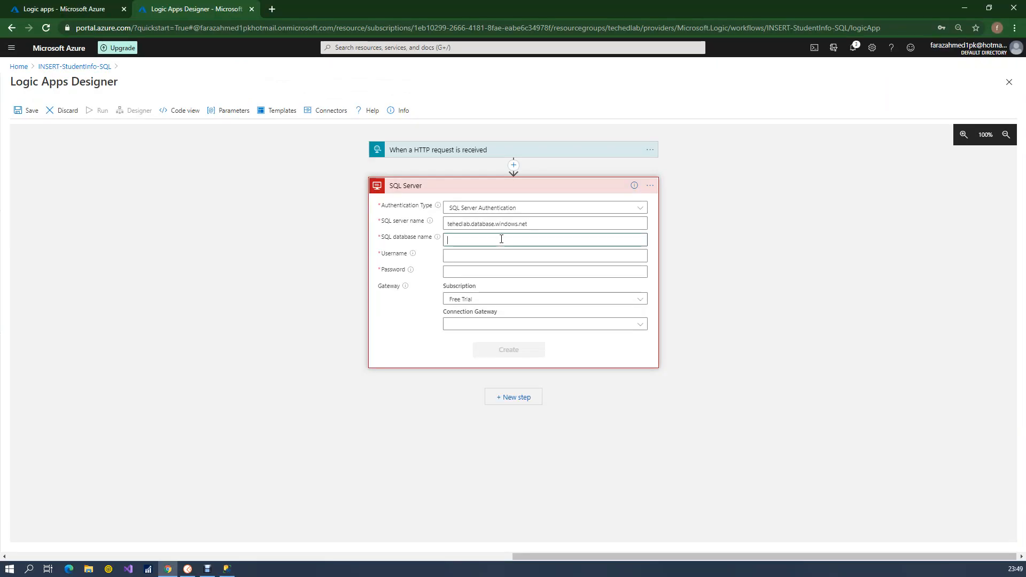
text(Training)
key(Tab)
text(te)
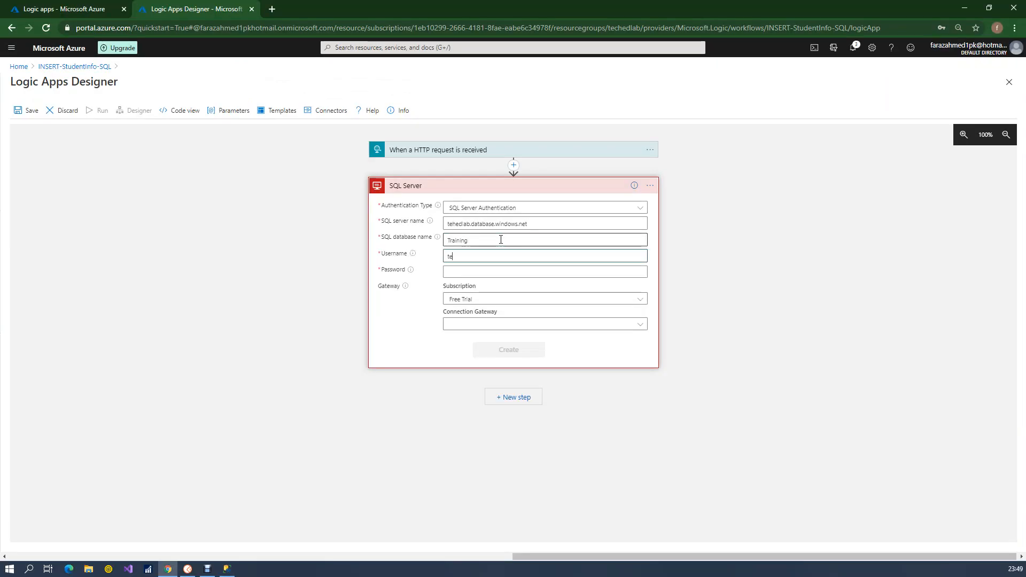
text(chedlab)
key(Tab)
key(Tab)
text(*********)
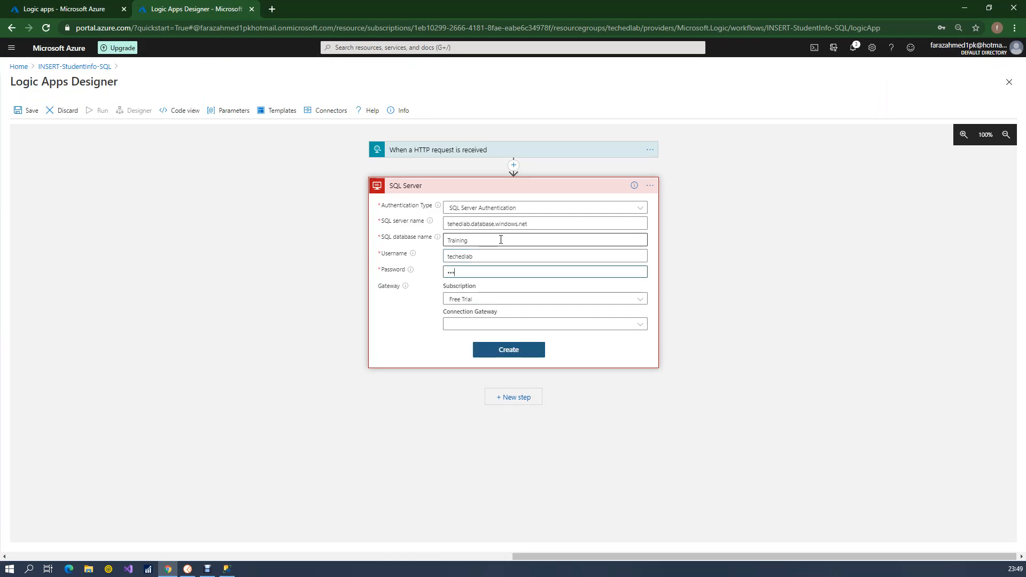
text(**)
key(Tab)
Check the available connection gateways and subscriptions for the SQL Server connection
click(535, 324)
click(409, 319)
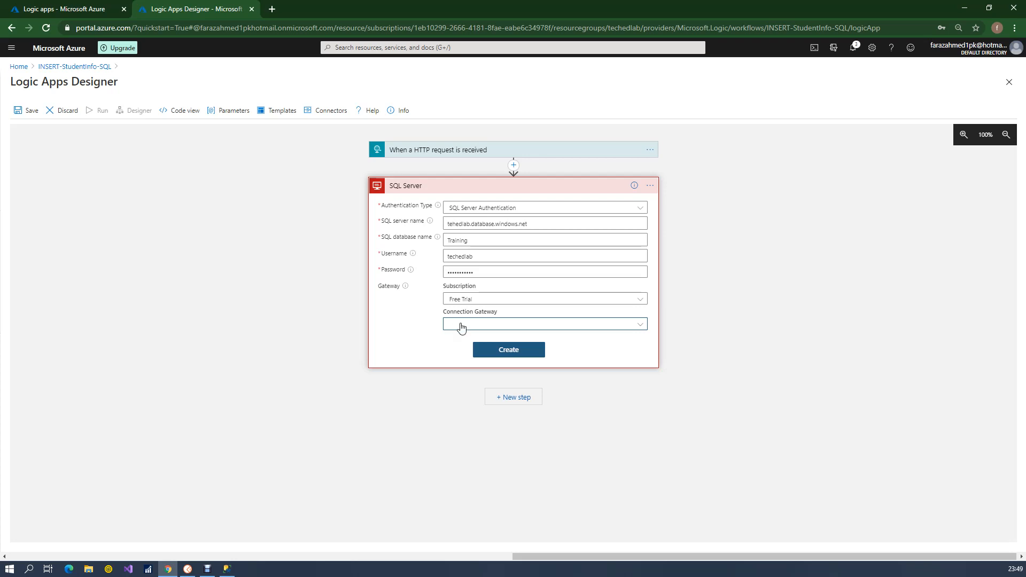
click(480, 299)
click(416, 295)
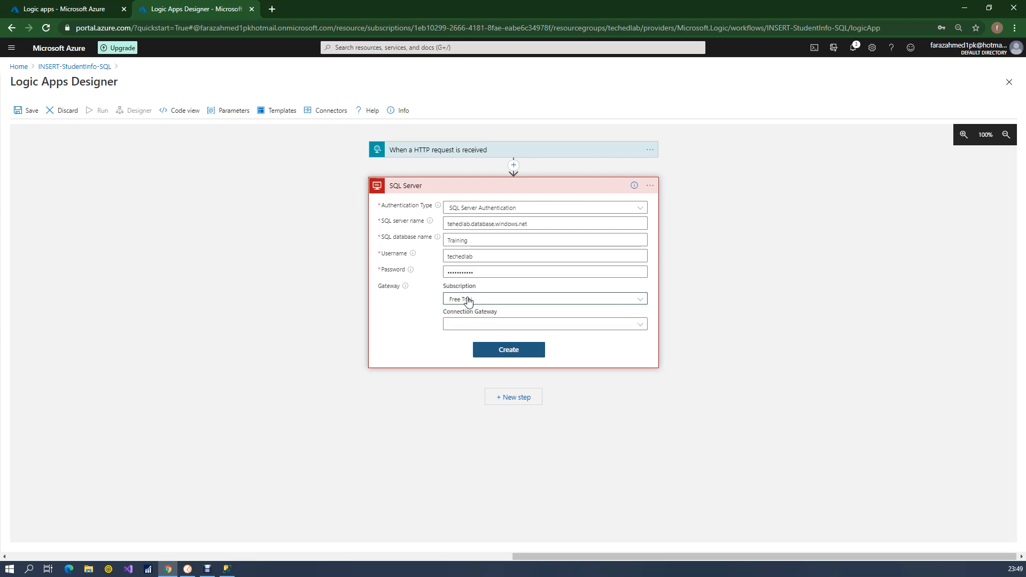
Try to create the SQL Server connection with the entered details
click(509, 350)
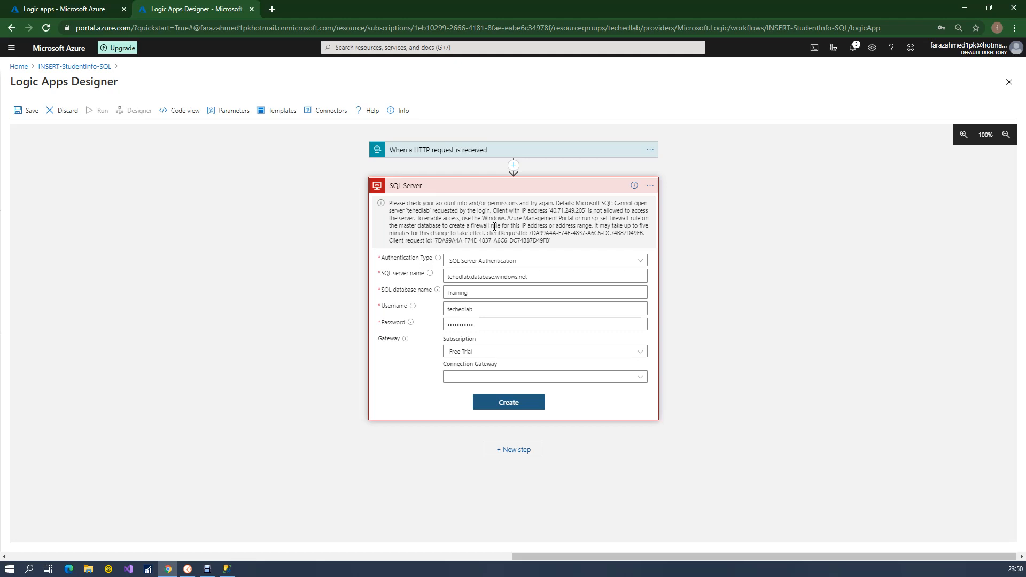
click(463, 310)
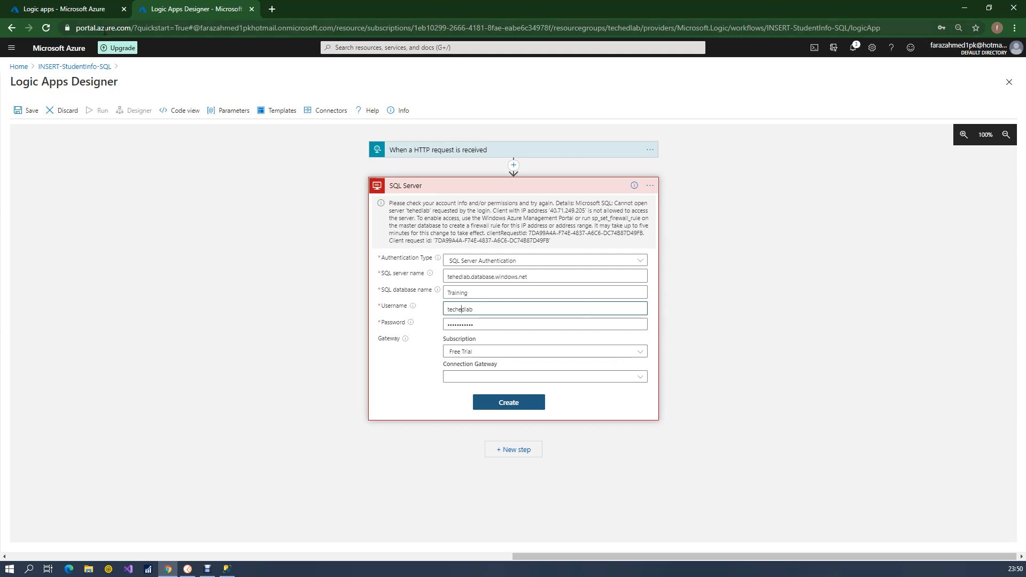
In the other portal tab, search for sql and open the Training (tehedlab/Training) database from the SQL databases
click(92, 7)
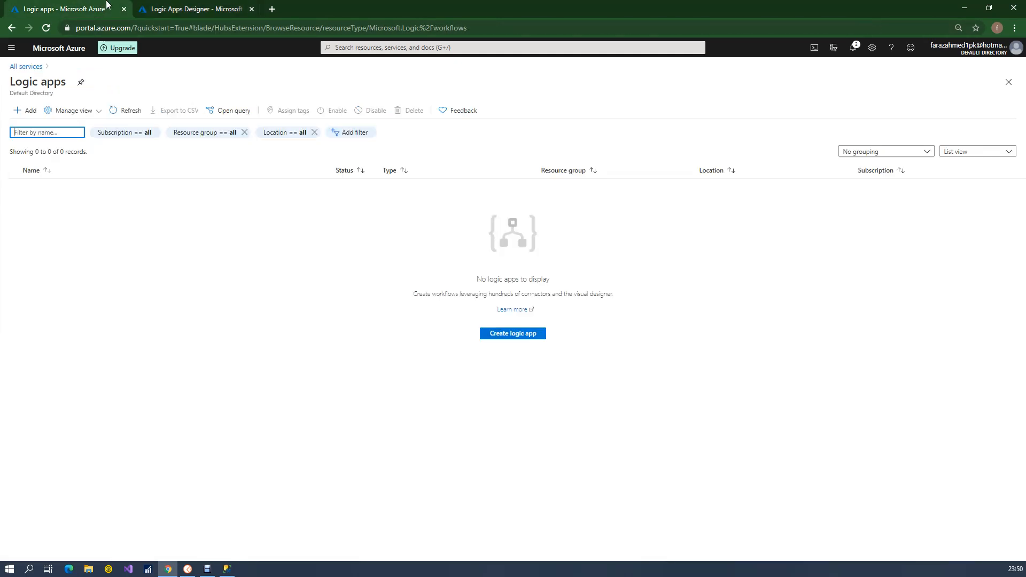
click(25, 66)
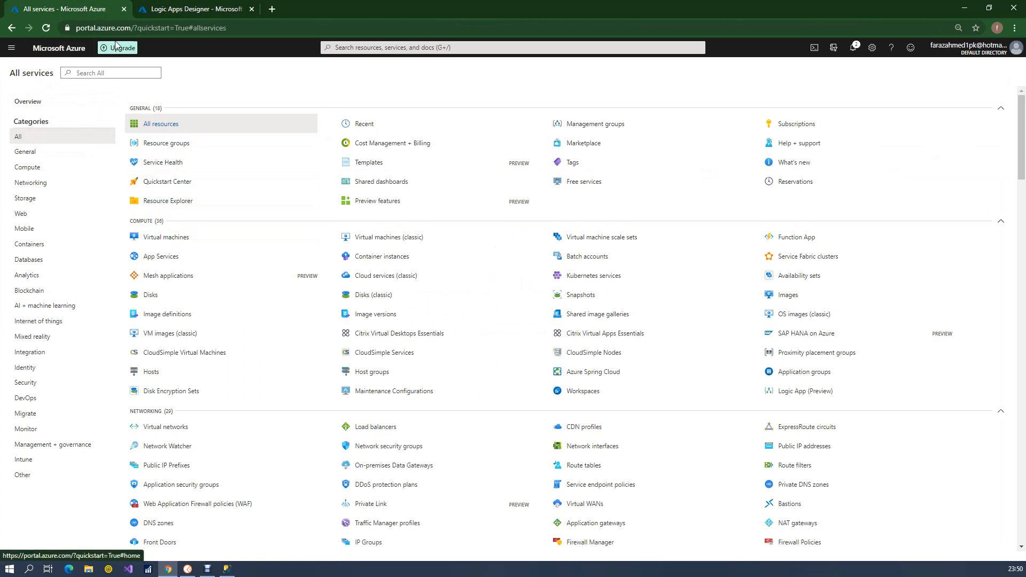
click(362, 48)
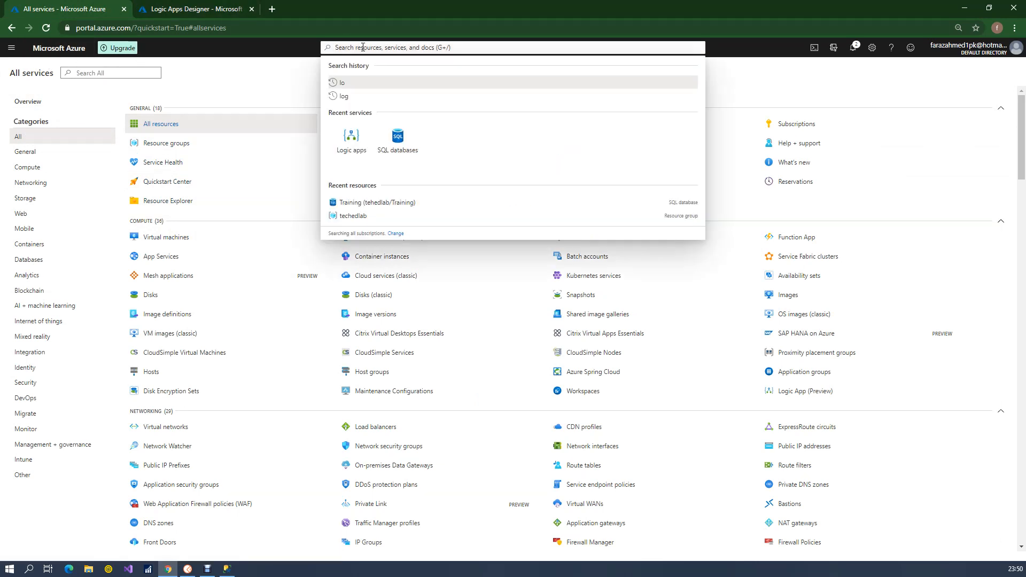
text(sql)
click(373, 87)
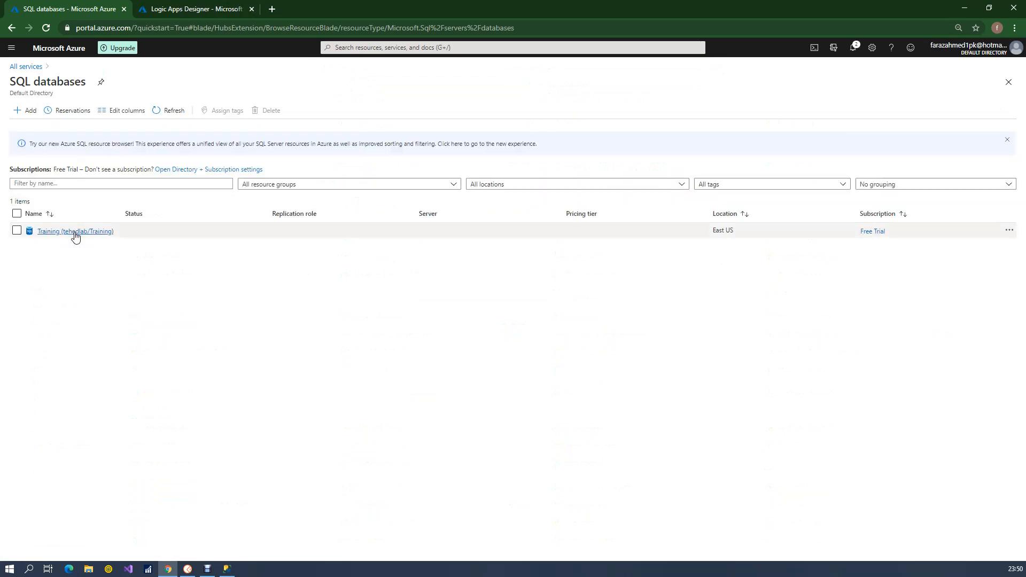
click(75, 235)
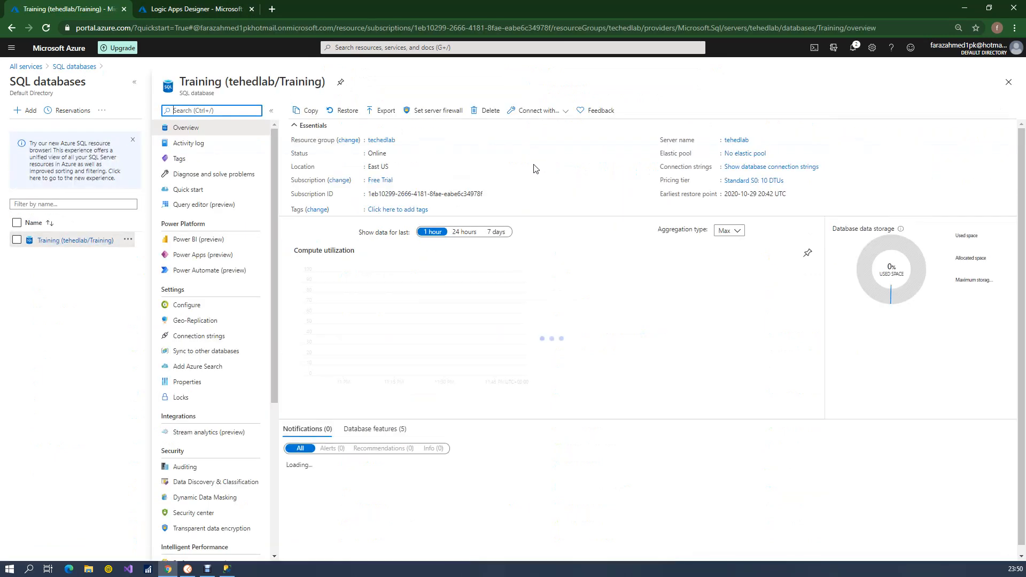
In the server's firewall settings, allow Azure services and resources to access this server and save the change
click(438, 110)
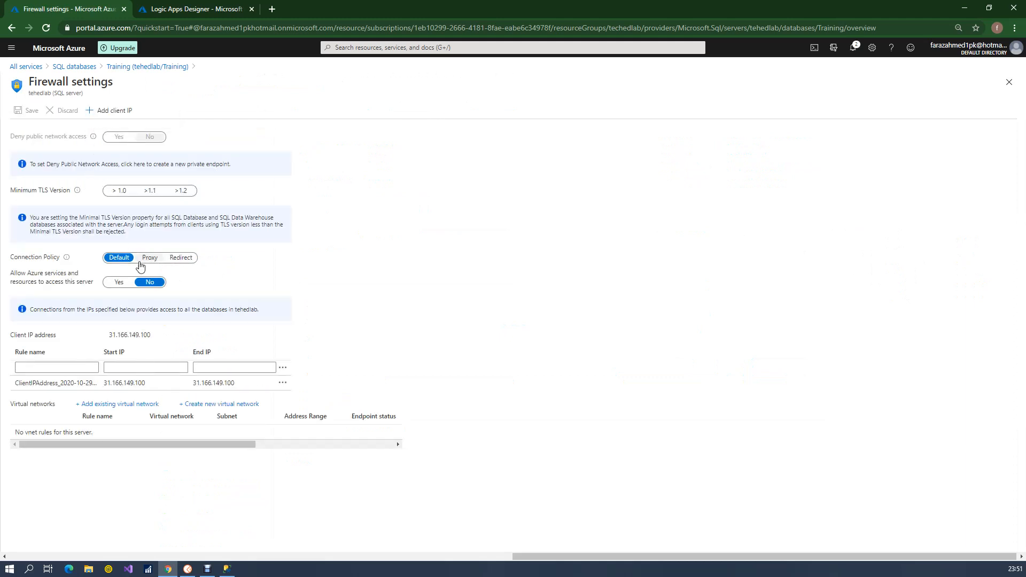
click(119, 282)
click(28, 111)
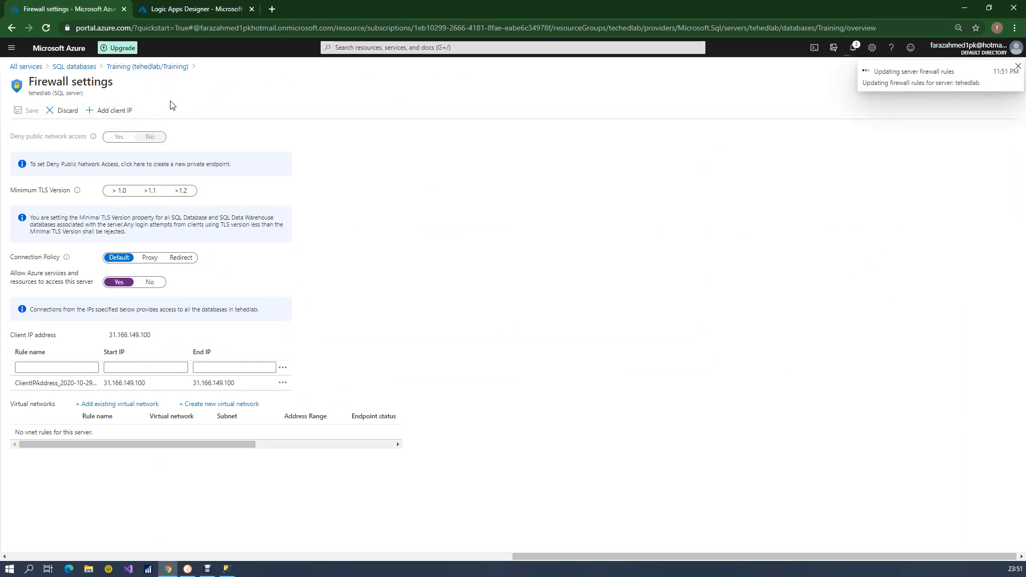
Return to the Logic Apps Designer, create the SQL Server connection and decline the browser's offer to update the password
click(210, 8)
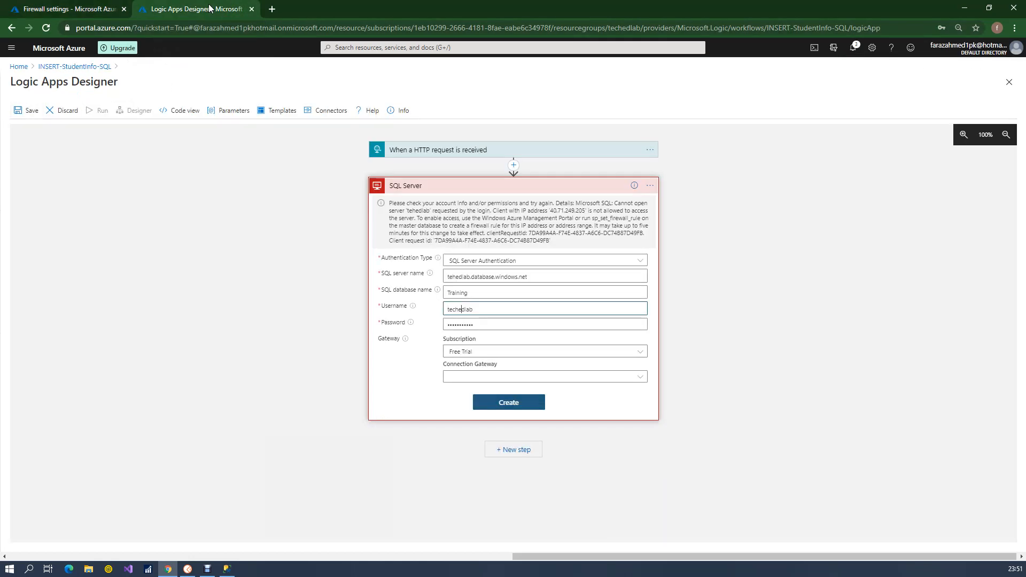
click(508, 402)
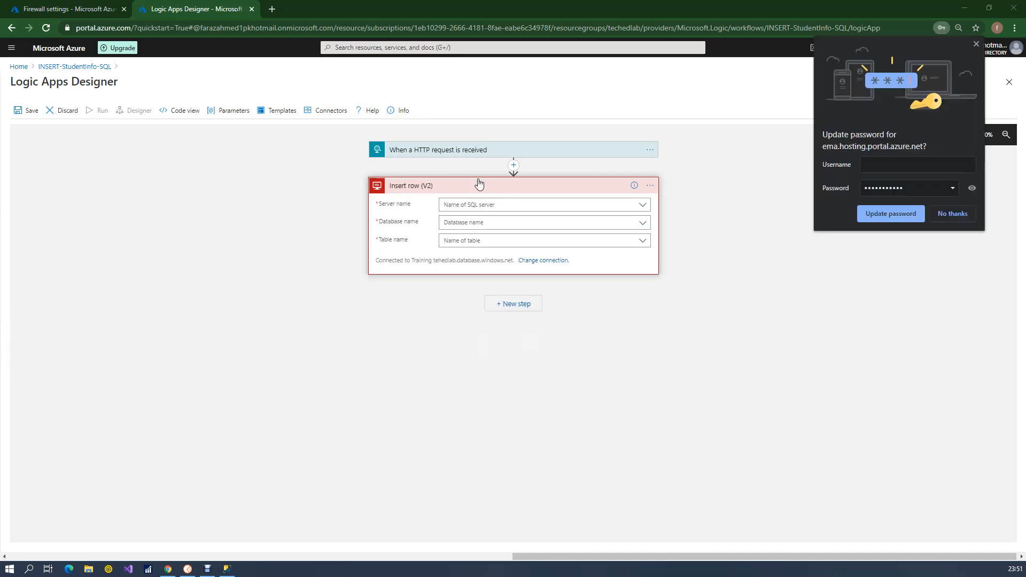
click(949, 216)
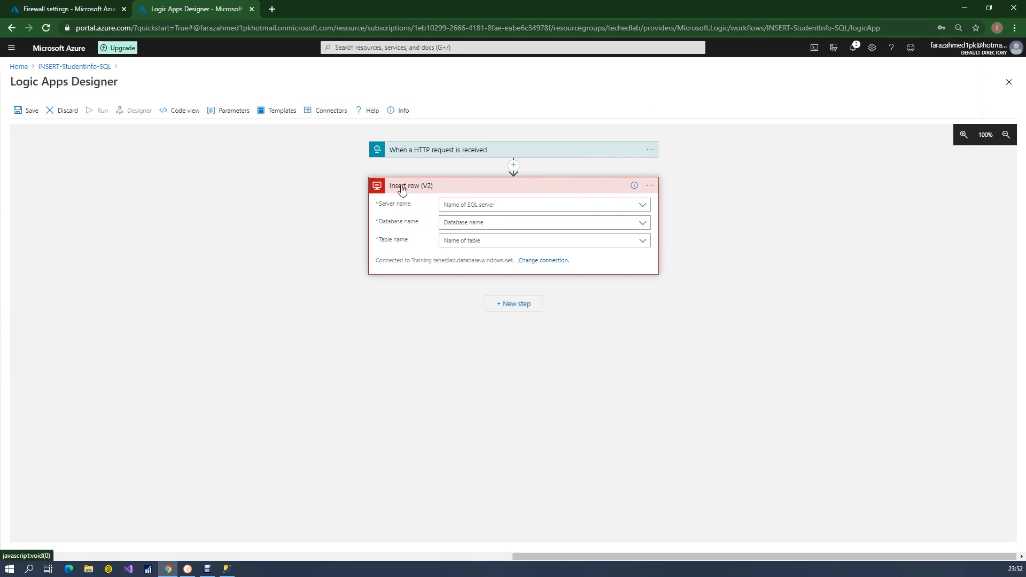
Set the Insert row (V2) server and database to the connection settings (tehedlab.database.windows.net, Training) and the table to Student
click(645, 205)
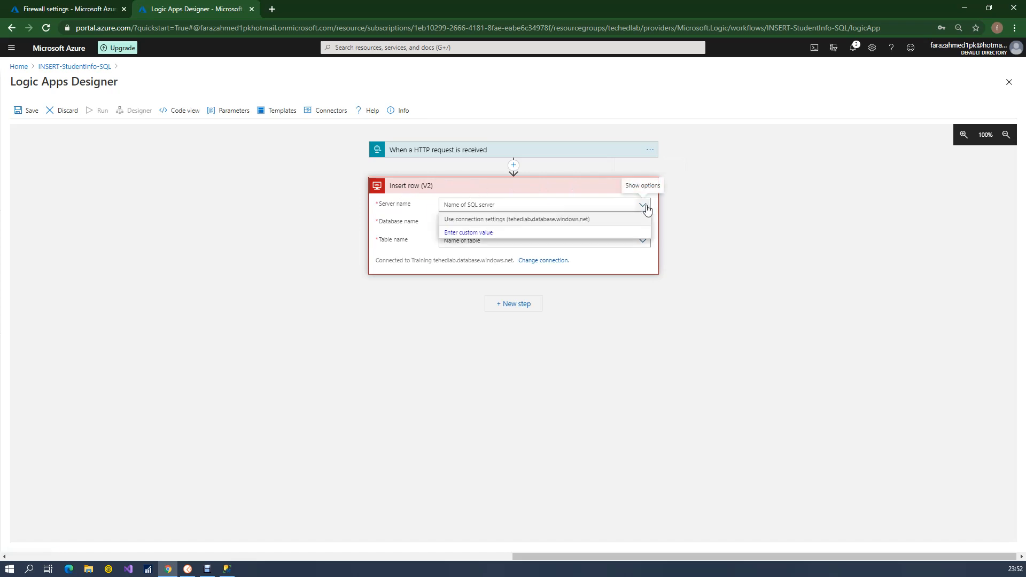
click(568, 220)
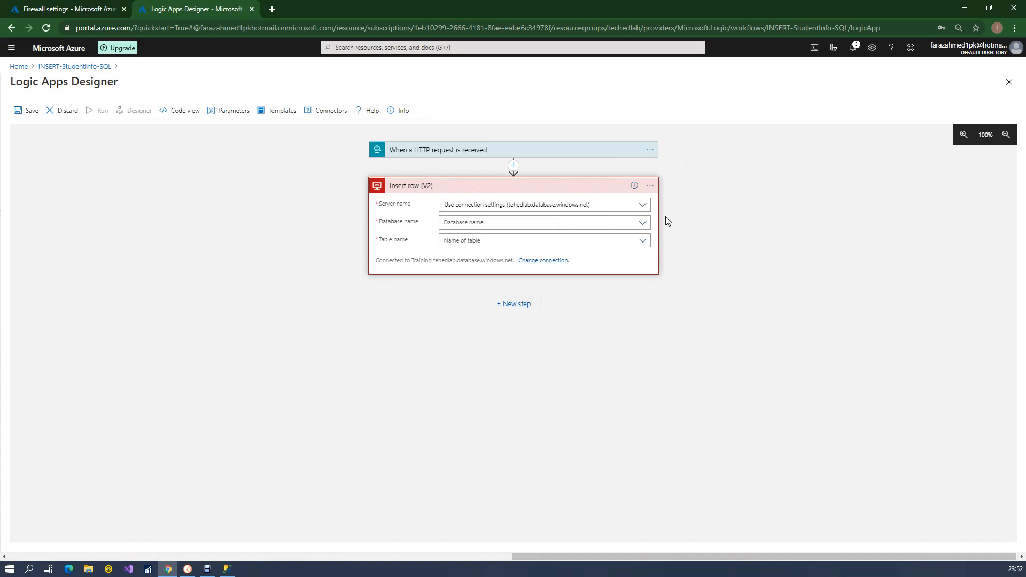
click(642, 224)
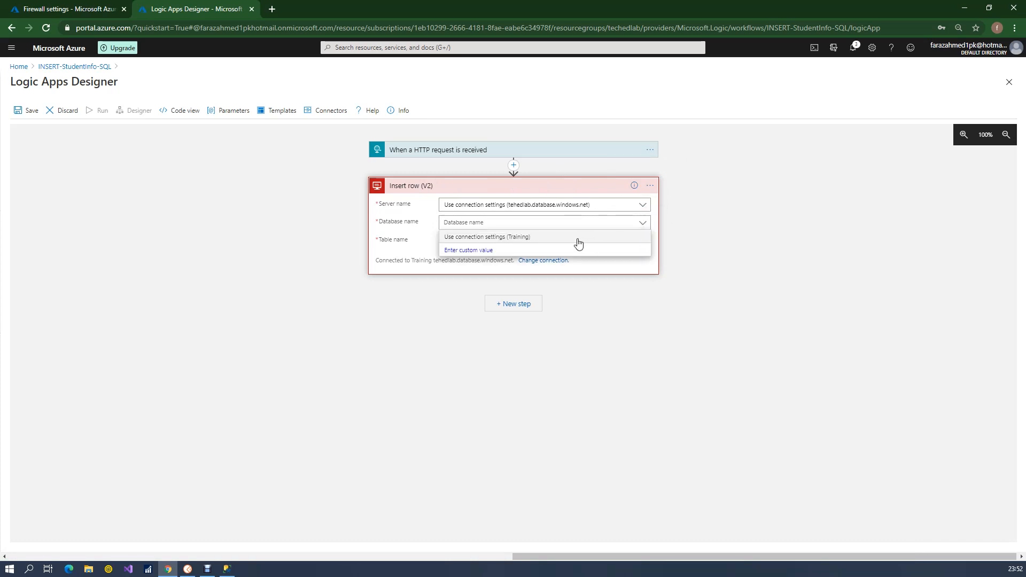
click(534, 238)
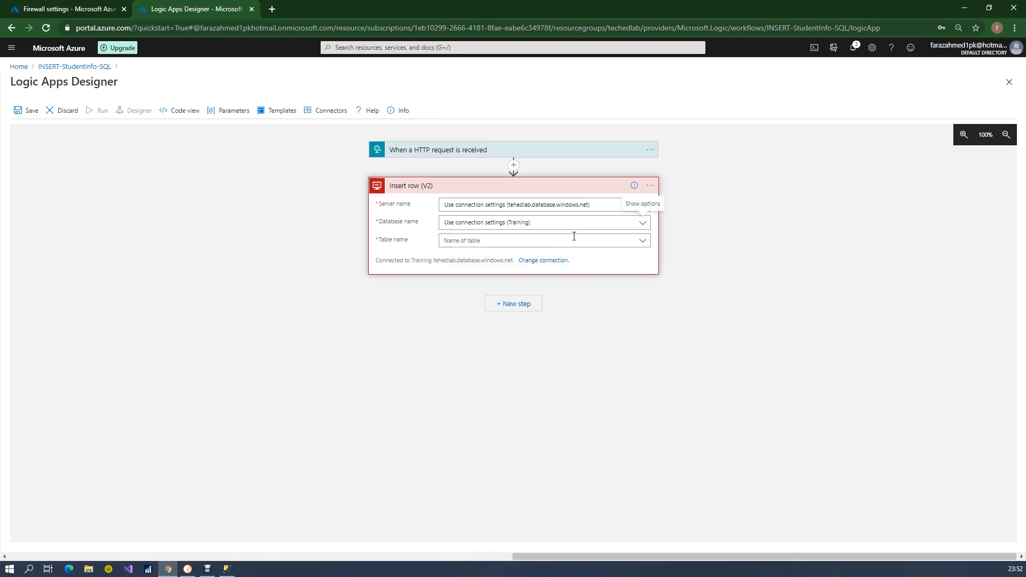
click(643, 241)
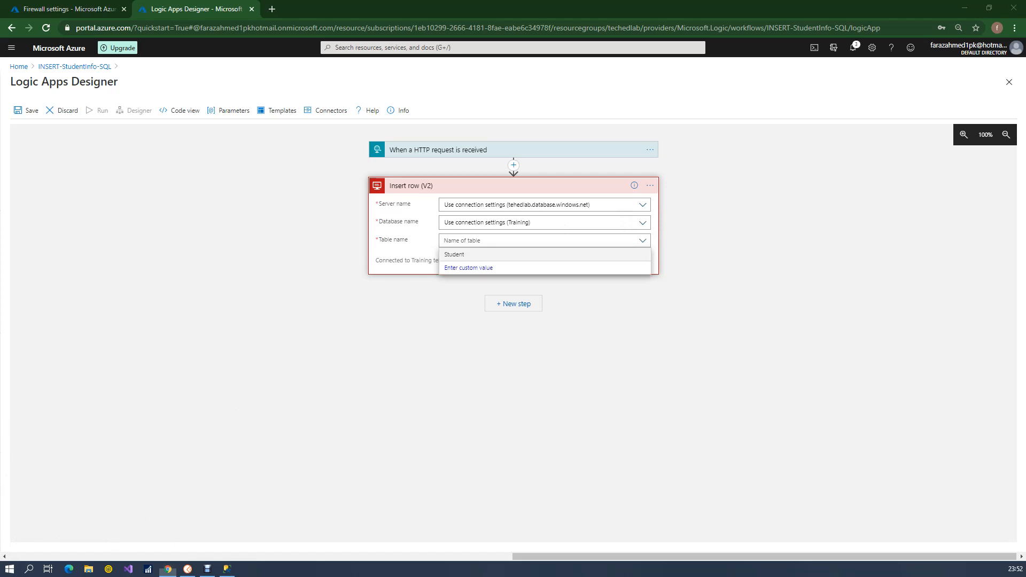
click(454, 257)
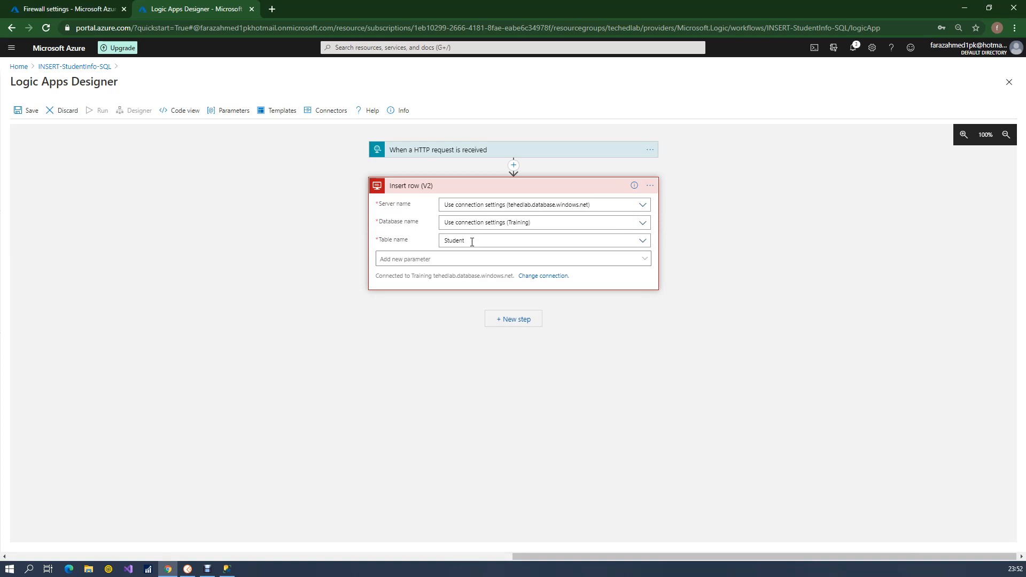
Add the parameters RollNumber, FirstName, LastName, DOB, Gender, RegistrationDate and RegistrationTime to the Insert row (V2) action
click(455, 263)
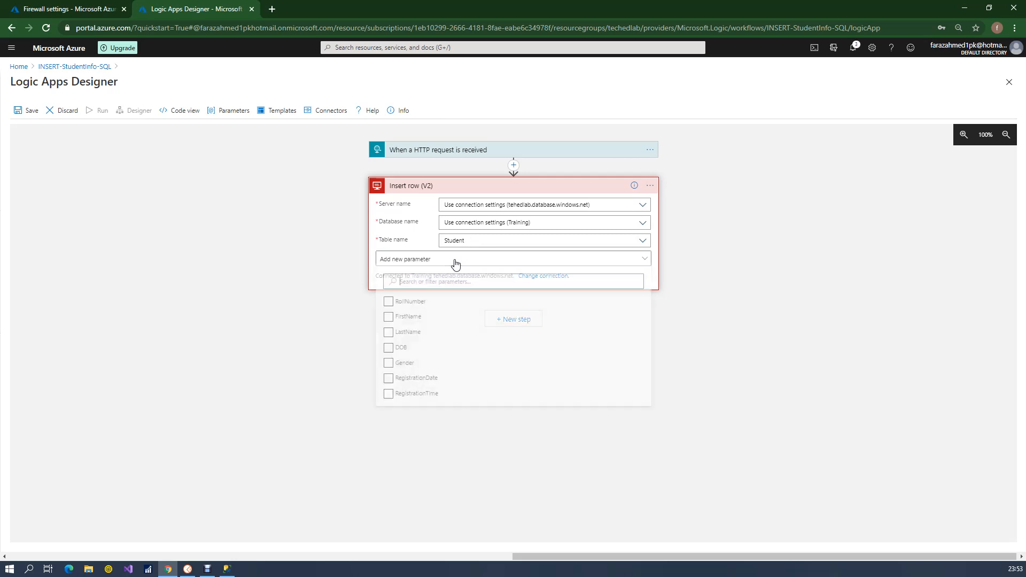
click(389, 304)
click(389, 319)
click(388, 335)
click(389, 350)
click(388, 365)
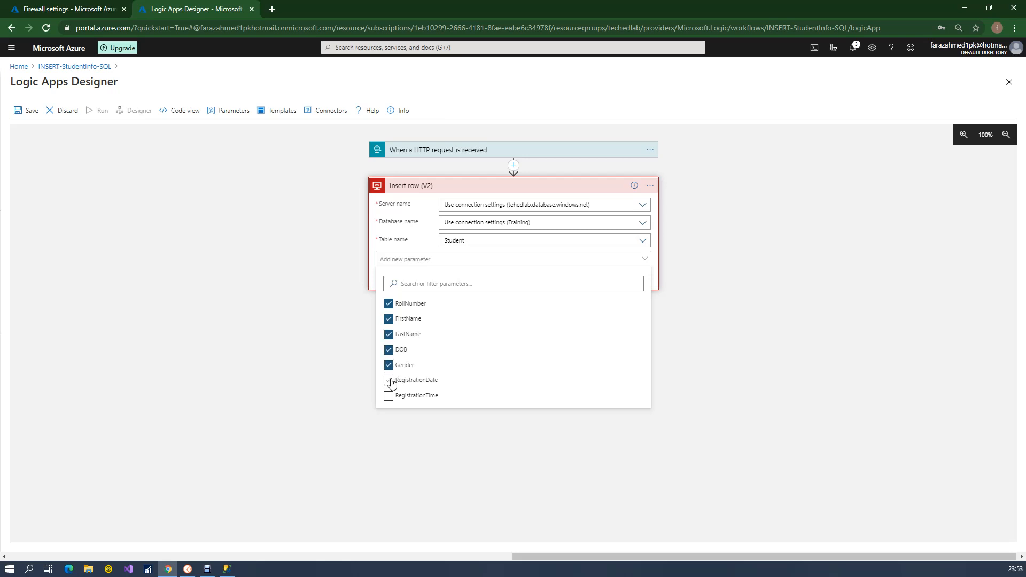
click(391, 381)
click(389, 396)
click(349, 344)
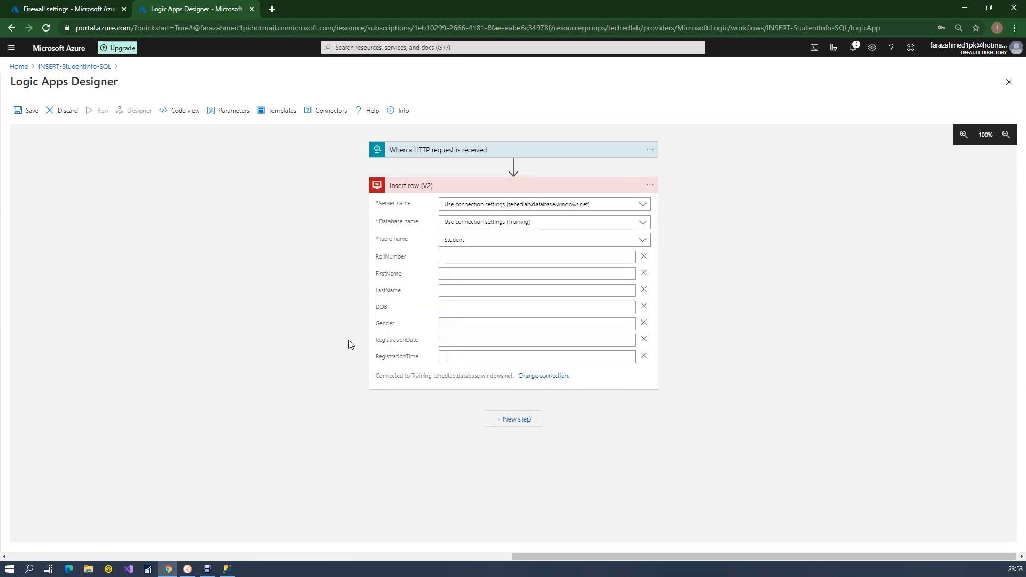
Map the RollNumber, FirstName and LastName columns to the matching dynamic content from the HTTP request trigger
click(518, 257)
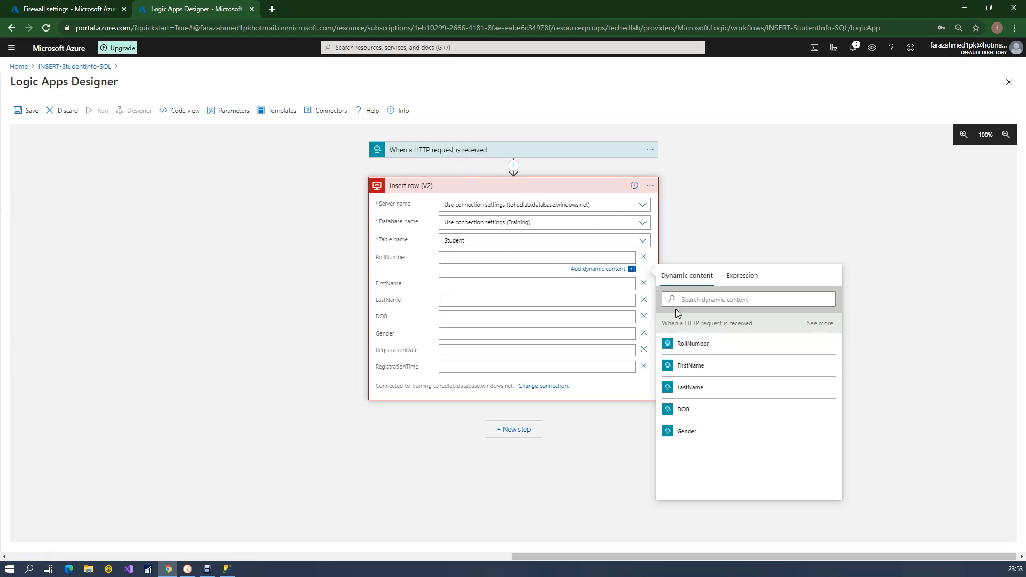
click(563, 161)
double_click(419, 229)
click(434, 152)
click(595, 257)
click(765, 344)
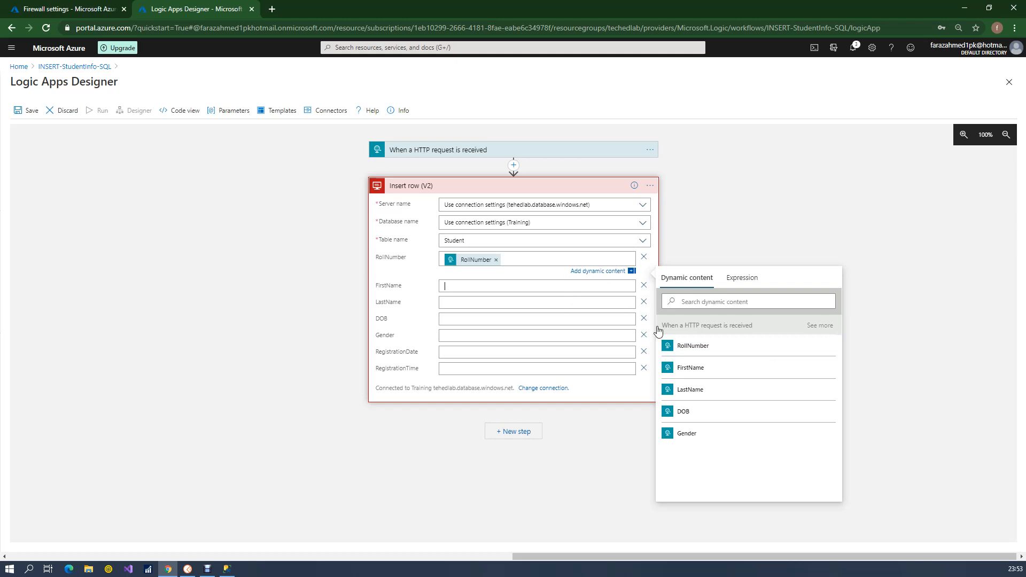
click(566, 282)
click(690, 381)
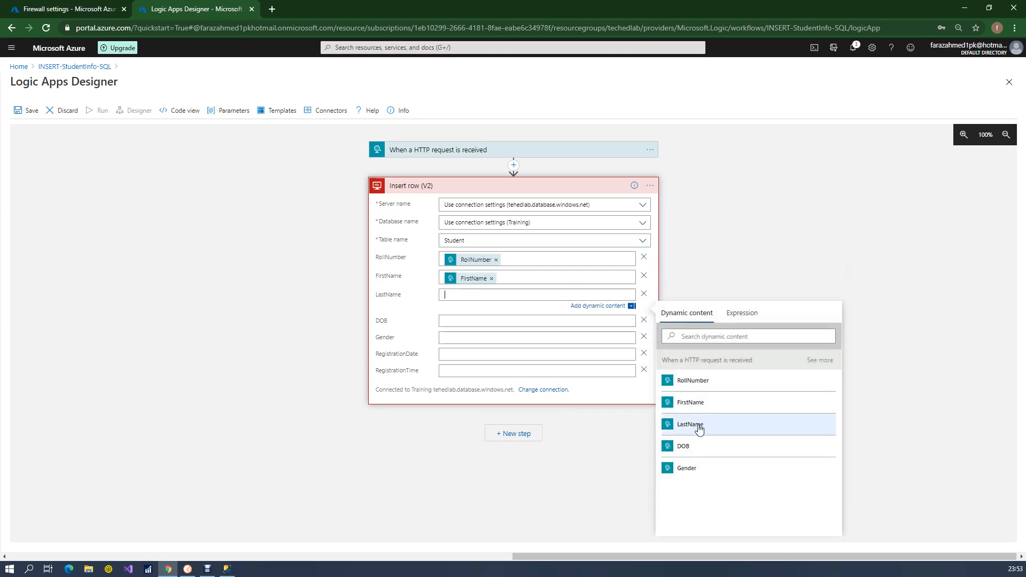
click(699, 425)
Map the DOB and Gender columns to the trigger's matching dynamic content, showing all outputs to find DOB
click(511, 323)
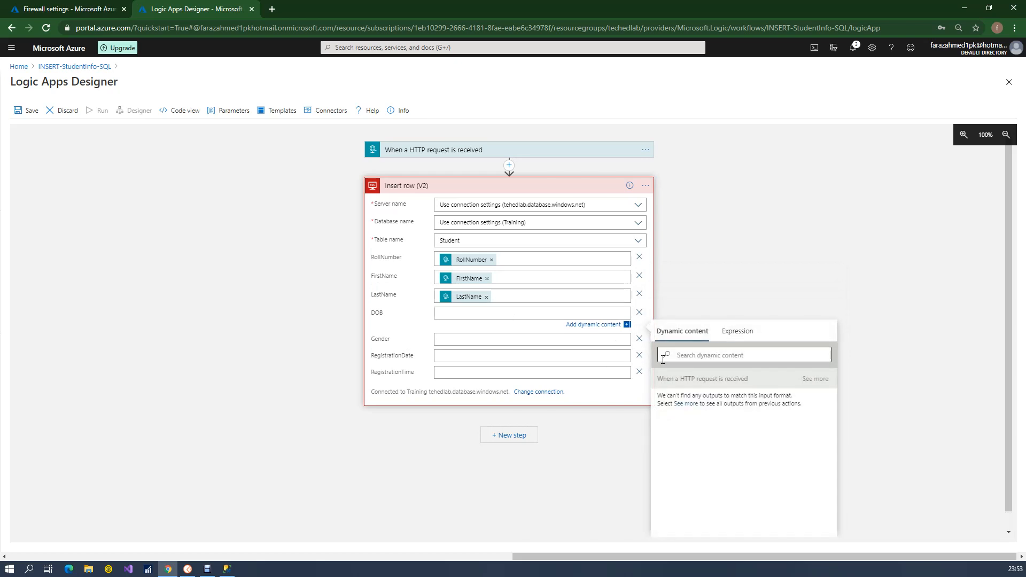
click(814, 379)
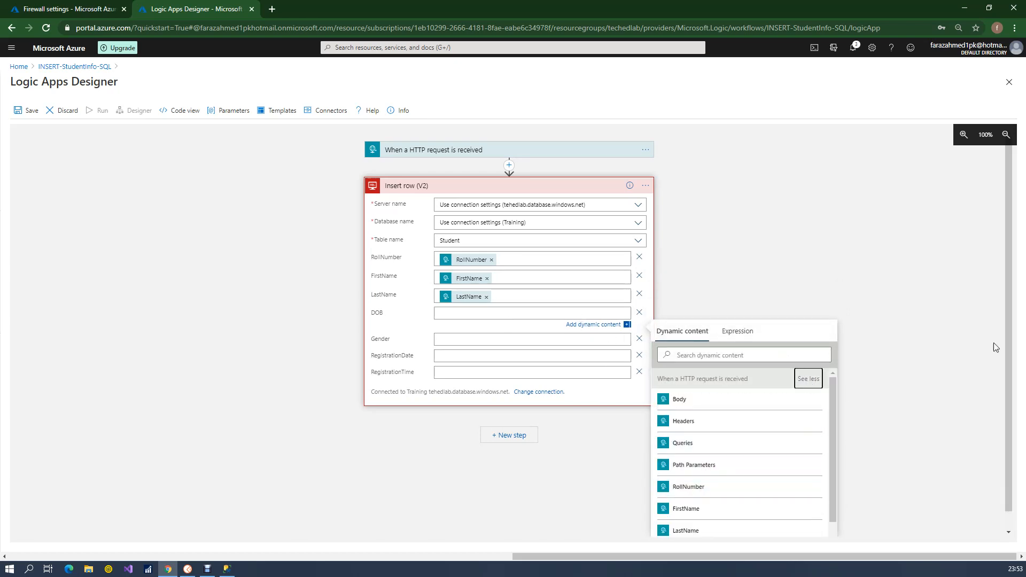
scroll(993, 342, down, 1)
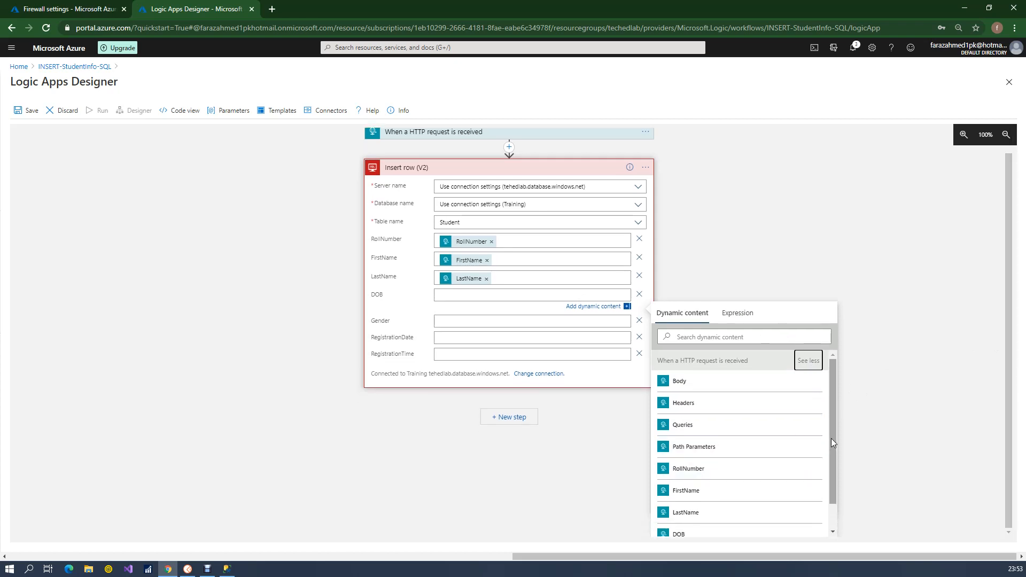
drag(832, 438, 833, 464)
click(730, 509)
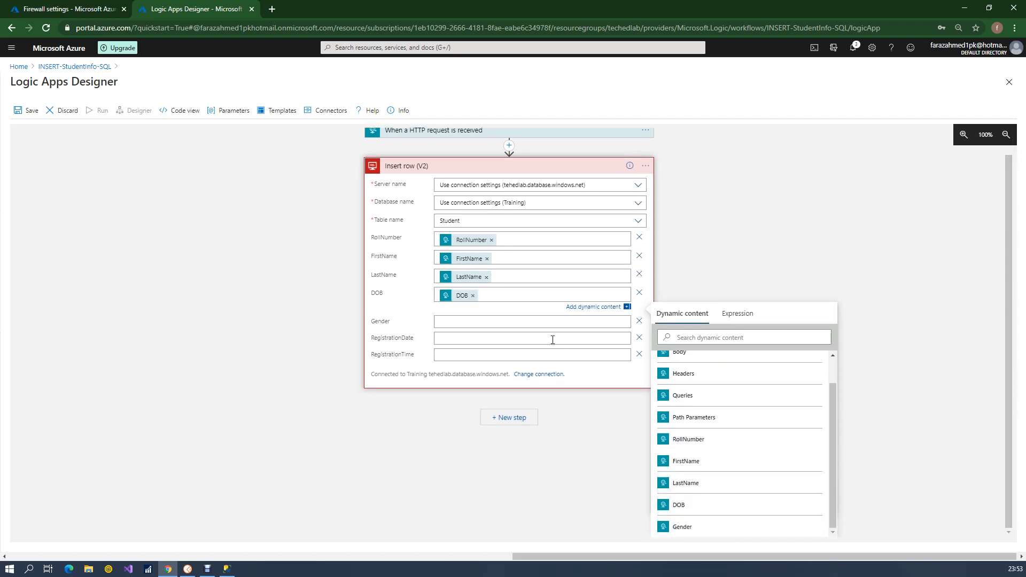
click(523, 318)
click(685, 496)
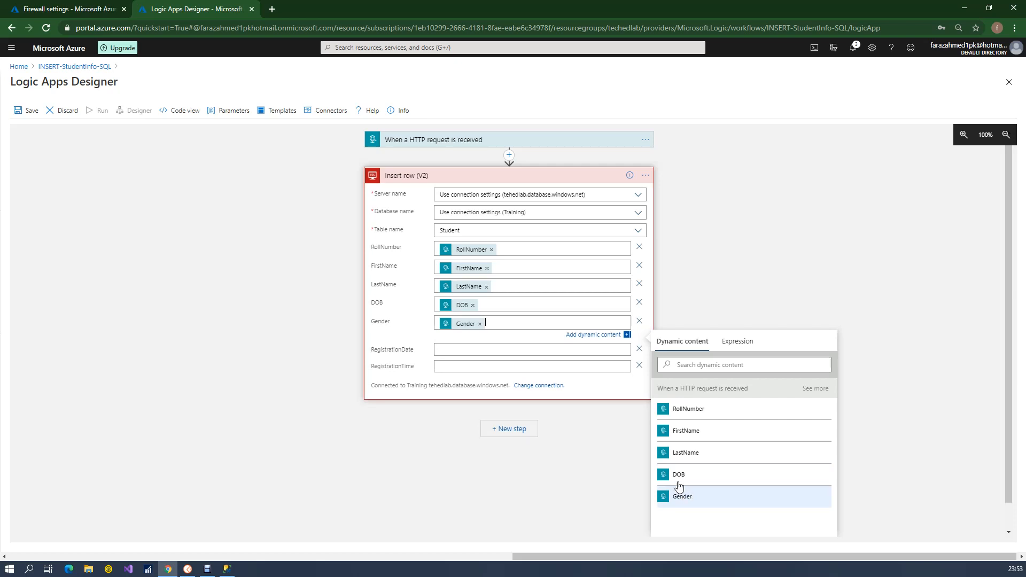
Open the expression editor for the RegistrationDate column of the Insert row (V2) action
click(494, 350)
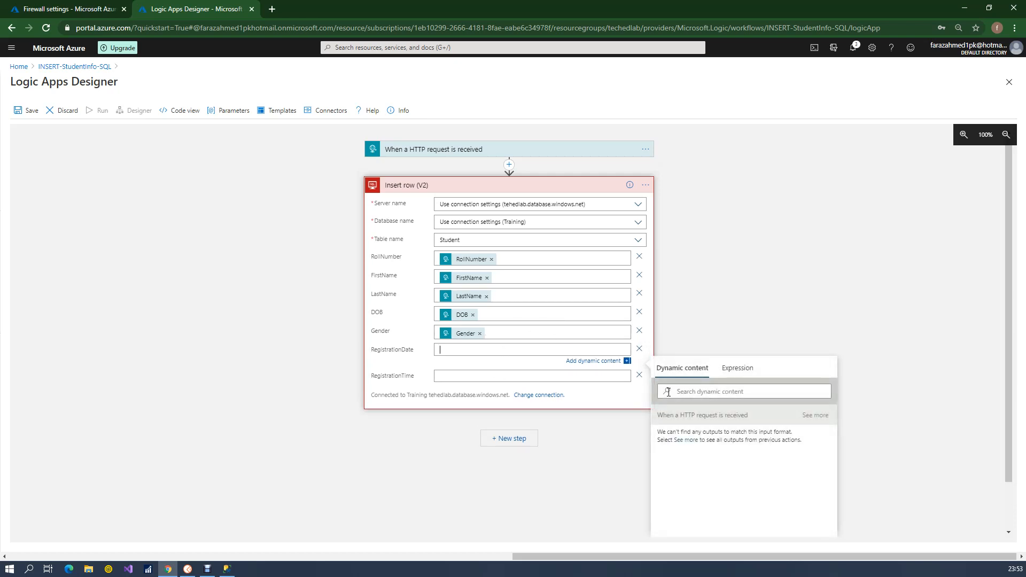
click(741, 371)
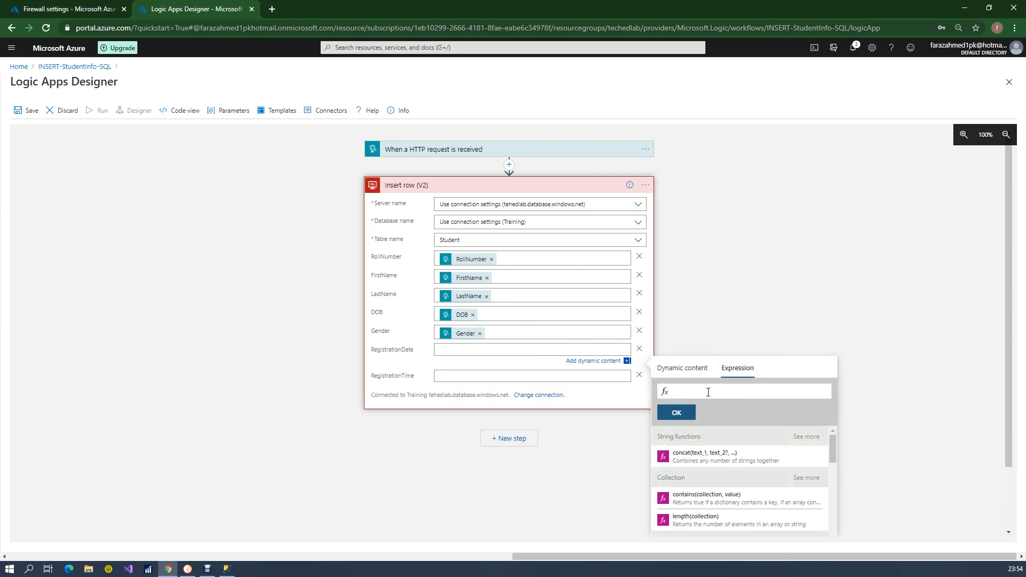
text(ge)
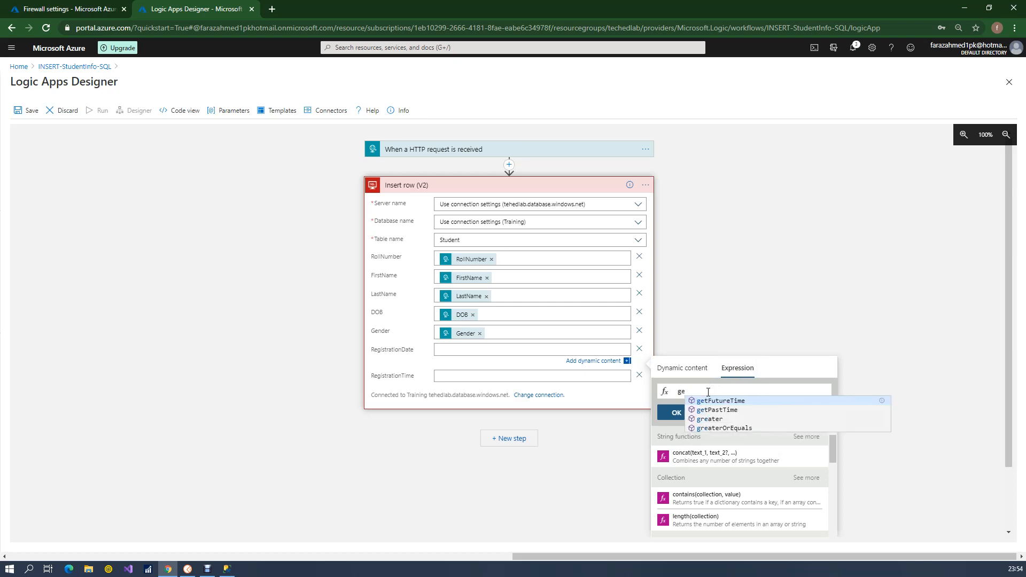
key(BackSpace)
key(BackSpace)
text(date)
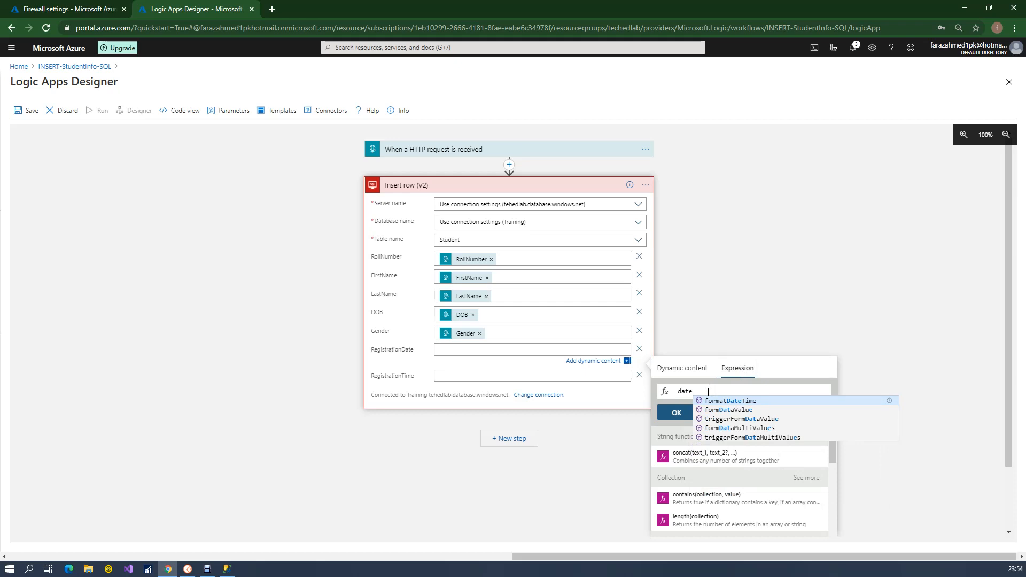
key(BackSpace)
key(BackSpace)
key(BackSpace)
key(BackSpace)
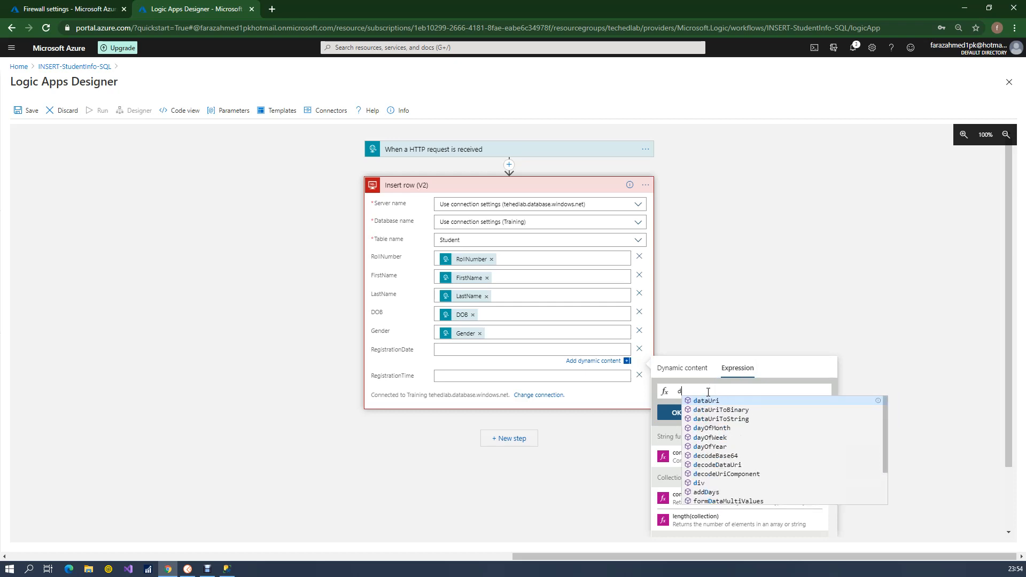
text(curr)
key(BackSpace)
key(BackSpace)
key(BackSpace)
key(BackSpace)
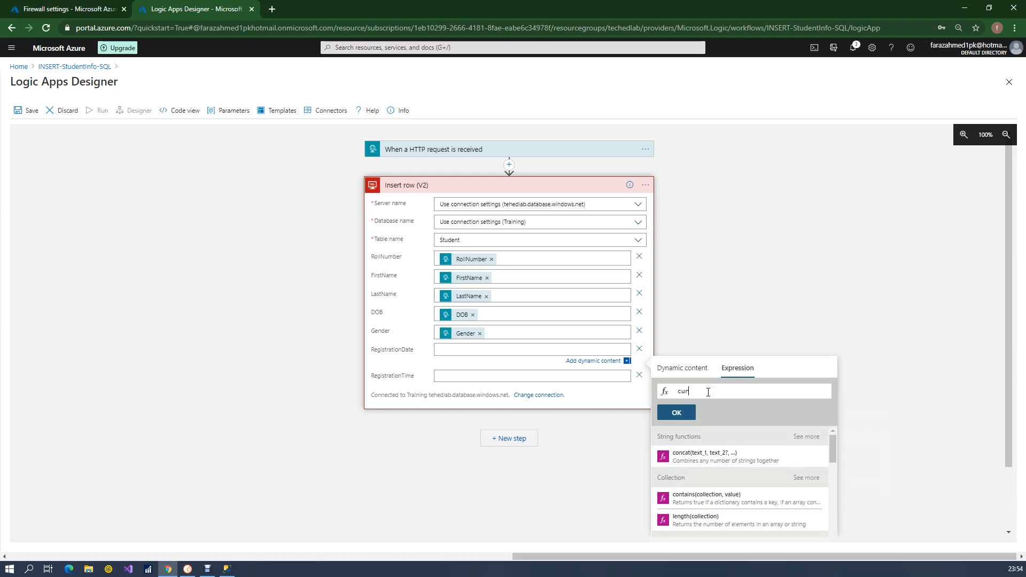
text(date)
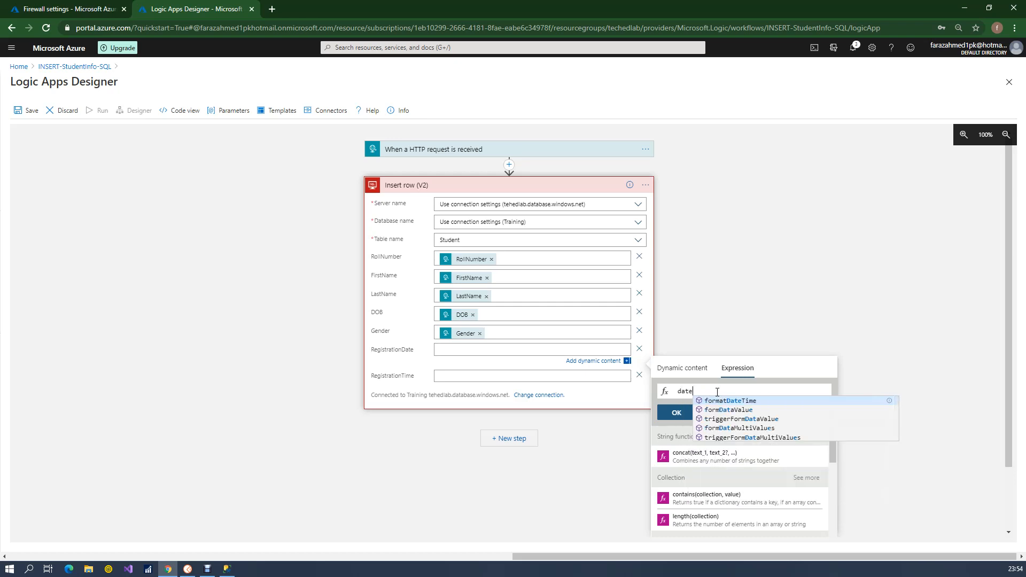
key(BackSpace)
key(BackSpace)
key(BackSpace)
key(BackSpace)
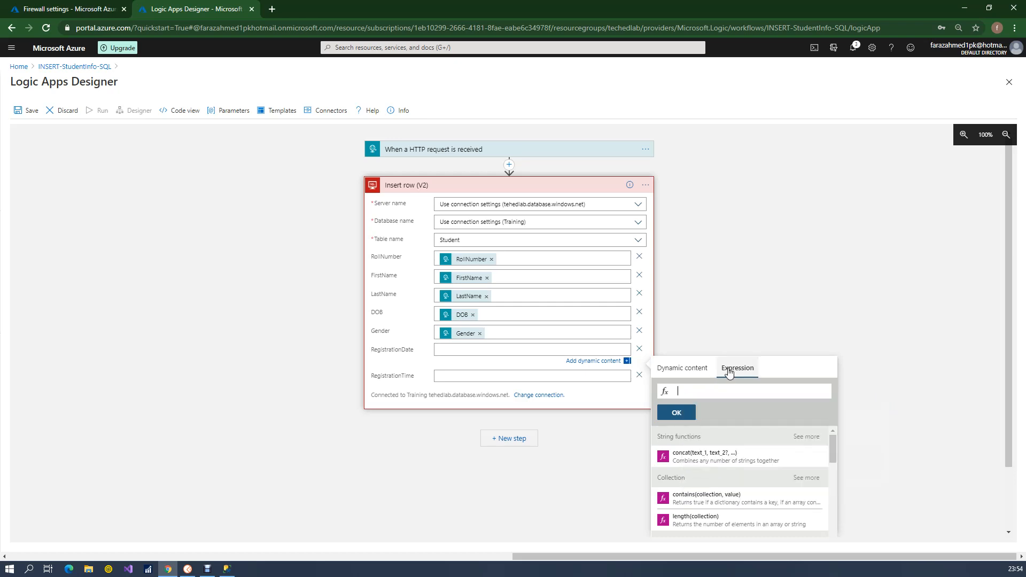
Find utcNow() among the date and time functions and set it as the RegistrationDate expression
scroll(990, 328, down, 2)
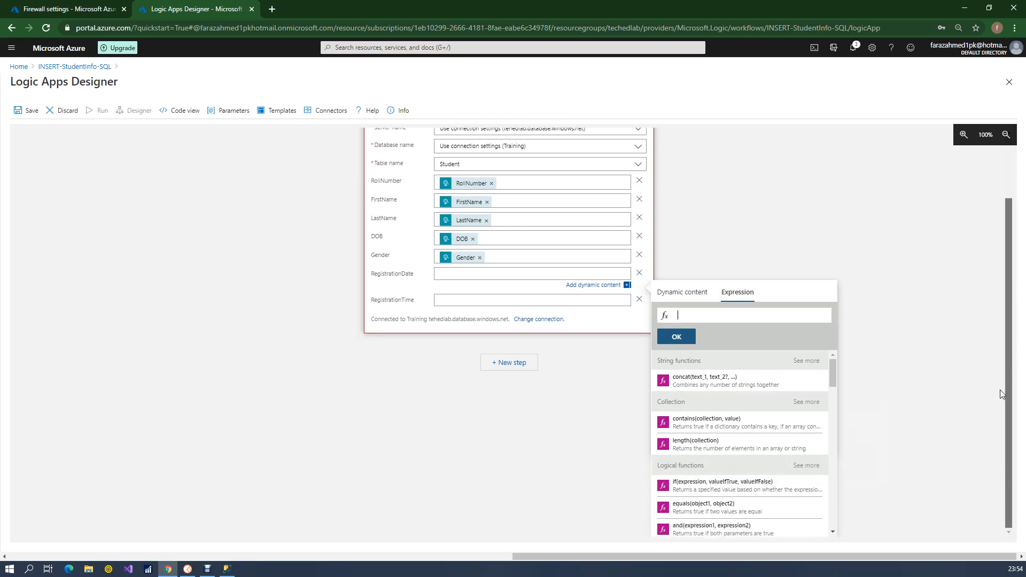
drag(835, 374, 827, 448)
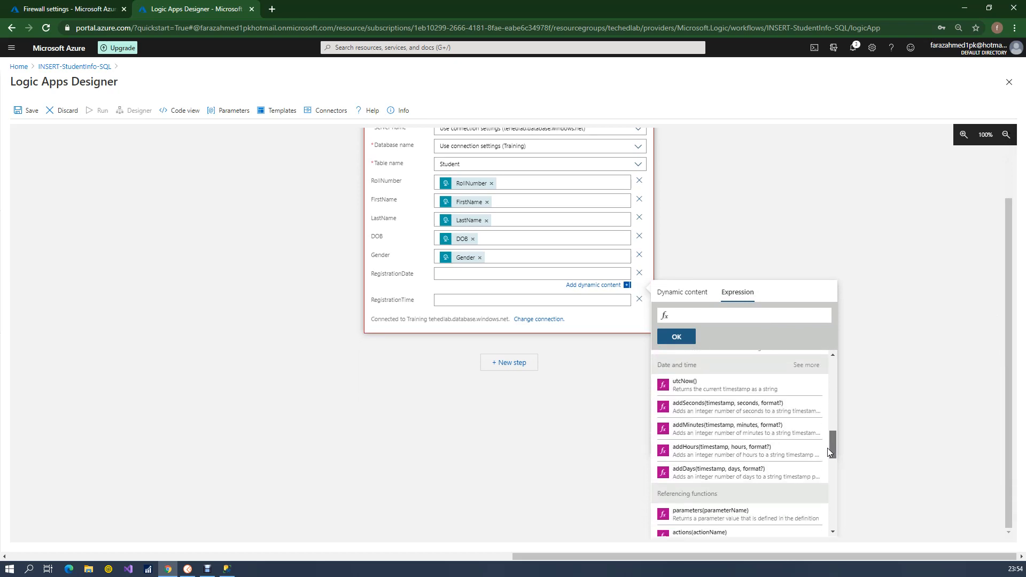
click(732, 385)
click(732, 385)
key(BackSpace)
key(BackSpace)
key(BackSpace)
key(BackSpace)
key(BackSpace)
key(BackSpace)
key(BackSpace)
key(BackSpace)
key(BackSpace)
key(BackSpace)
key(BackSpace)
key(BackSpace)
key(BackSpace)
key(BackSpace)
key(BackSpace)
key(BackSpace)
click(683, 393)
click(687, 337)
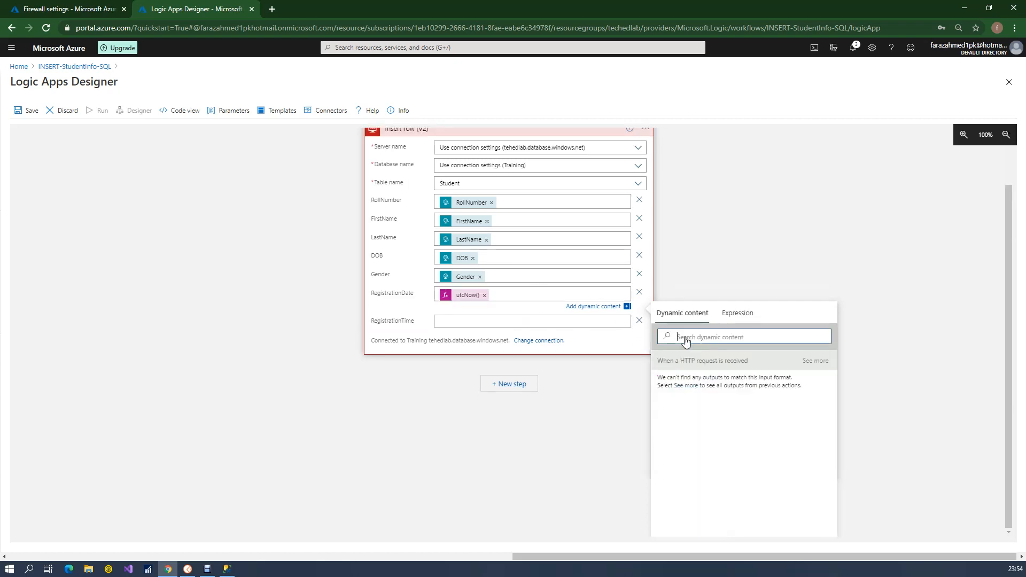
Set the RegistrationTime column to the expression utcNow() and close the content picker
click(574, 316)
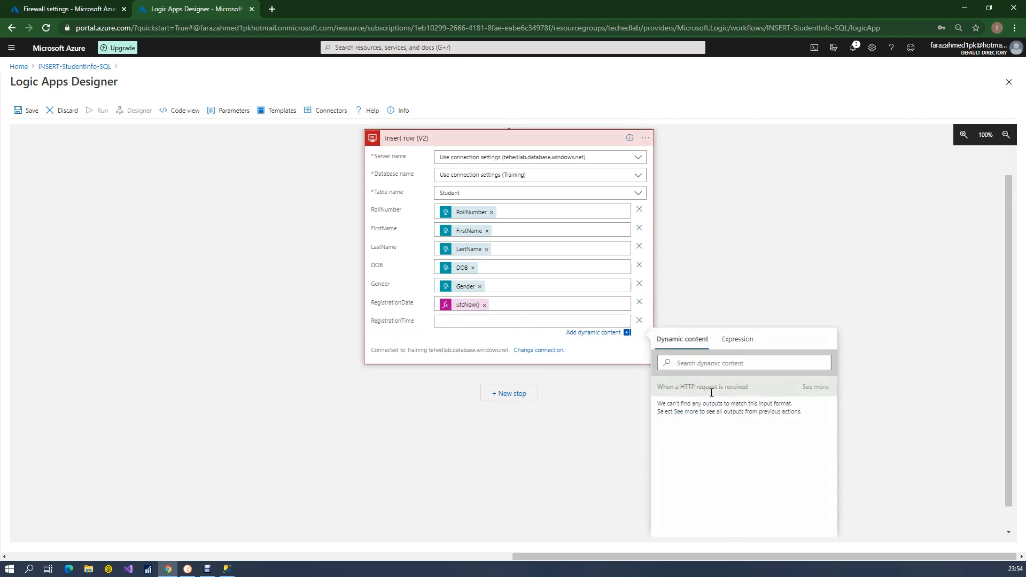
click(737, 340)
text(utc)
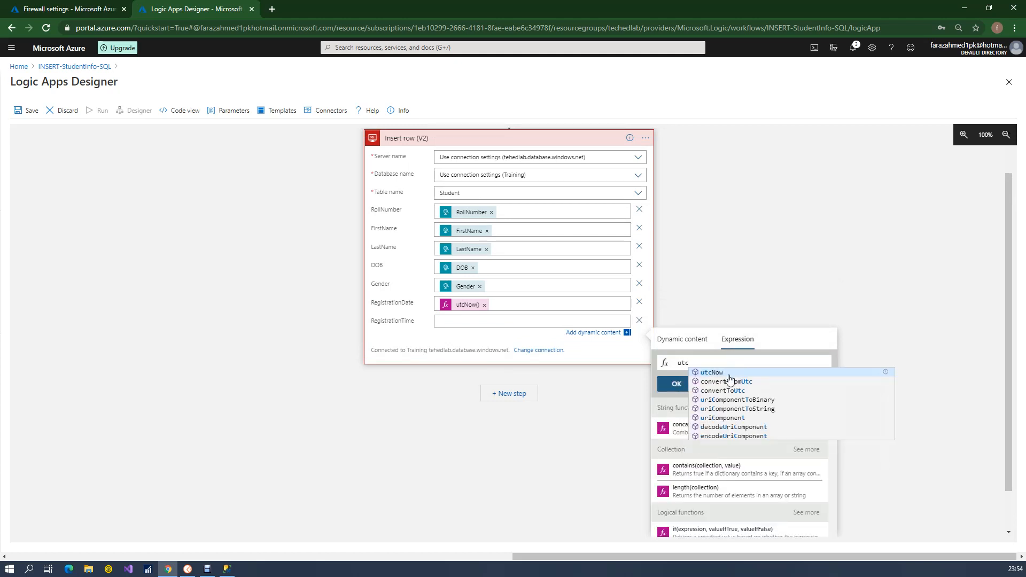
click(729, 379)
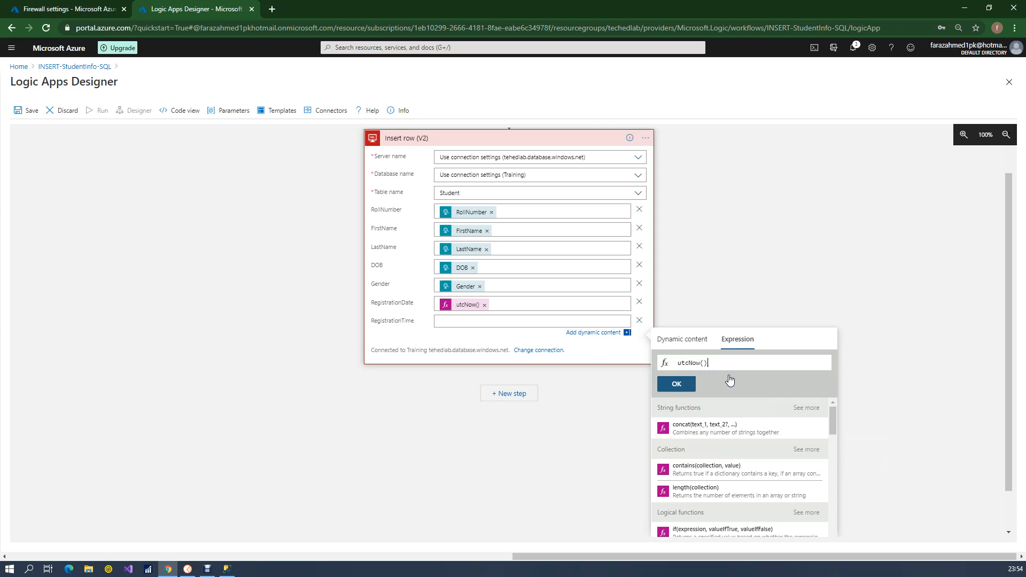
click(679, 383)
click(619, 85)
click(676, 384)
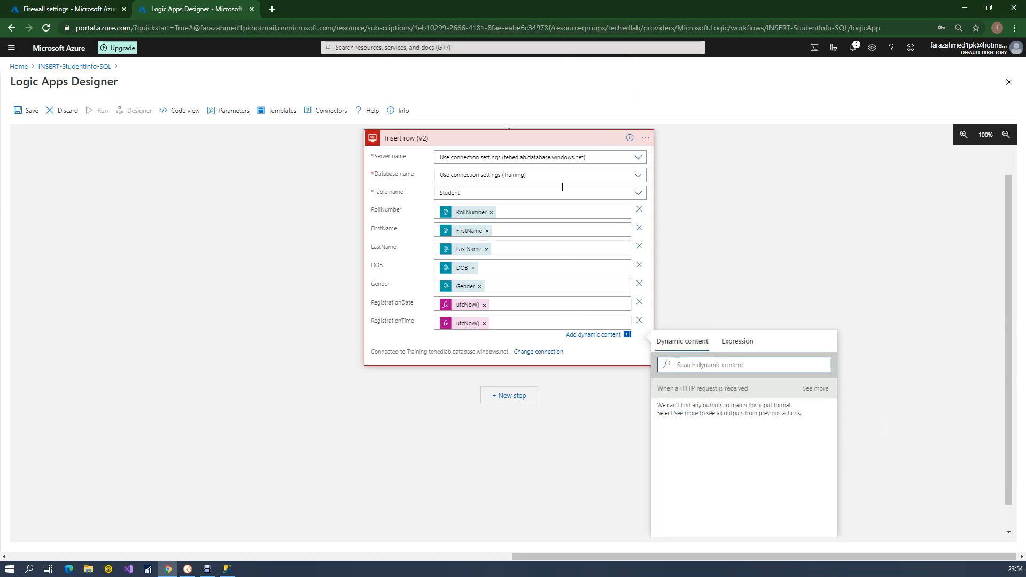
click(291, 203)
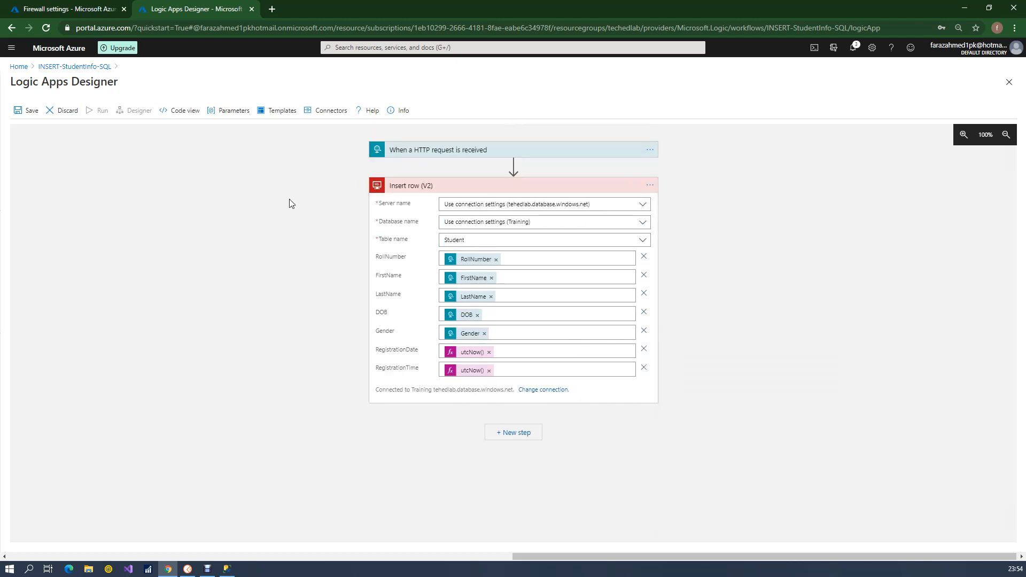
Review the column mappings of the Insert row (V2) action and leave the action collapsed
click(578, 187)
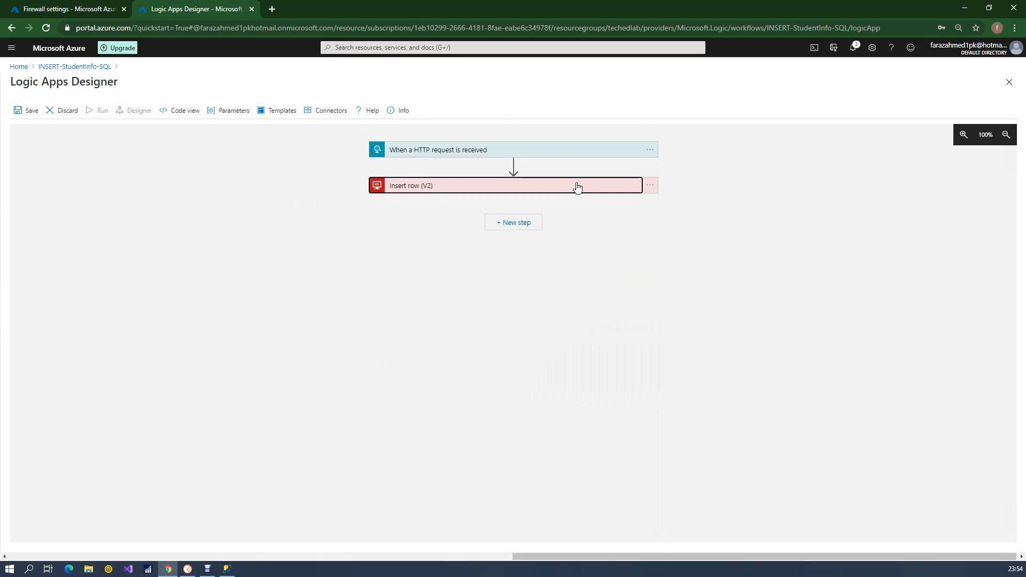
click(577, 187)
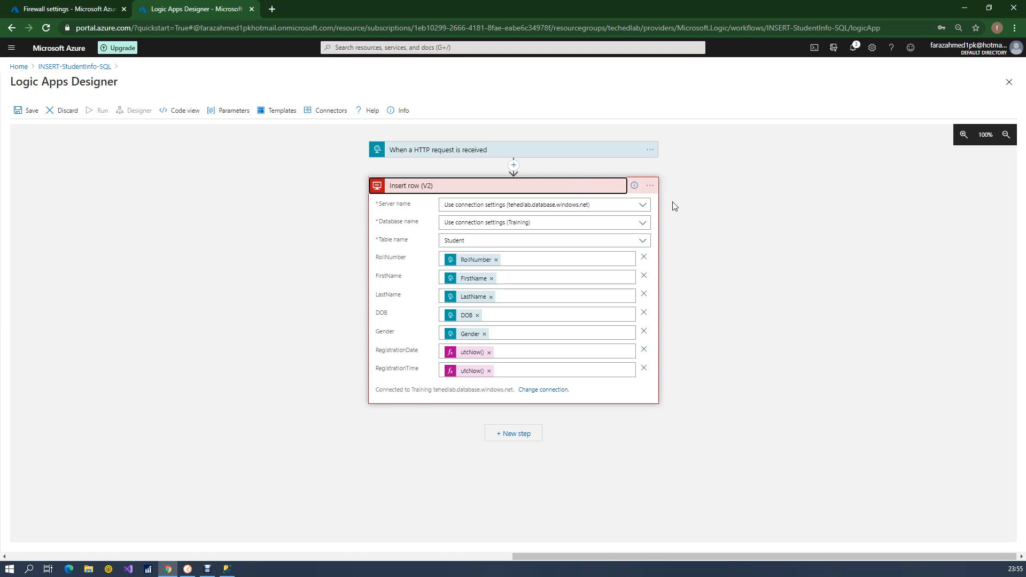
click(574, 190)
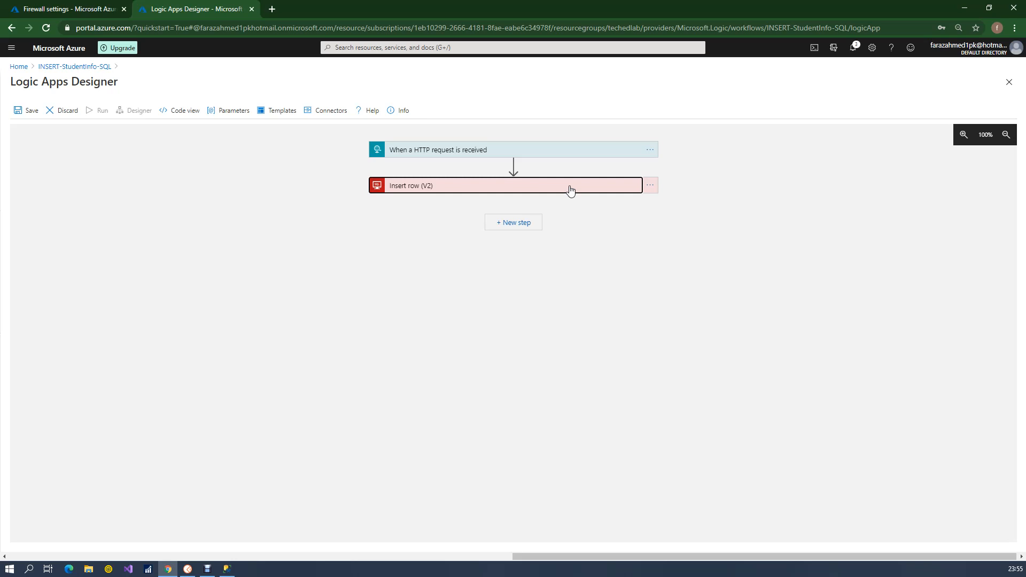
Add a new step after Insert row (V2), searching the built-in operations for Response and choosing the Response action
click(521, 224)
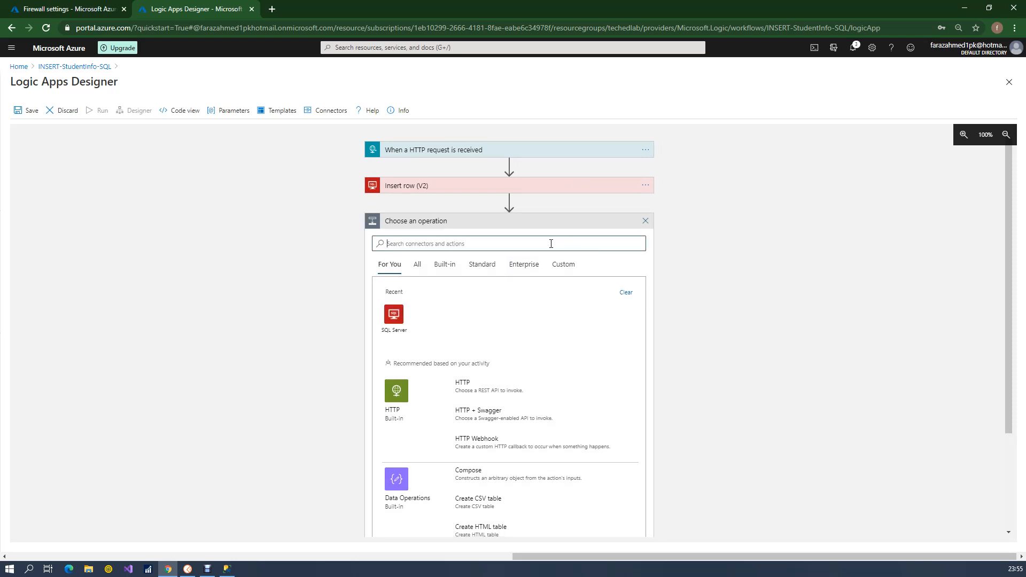
text(Rep)
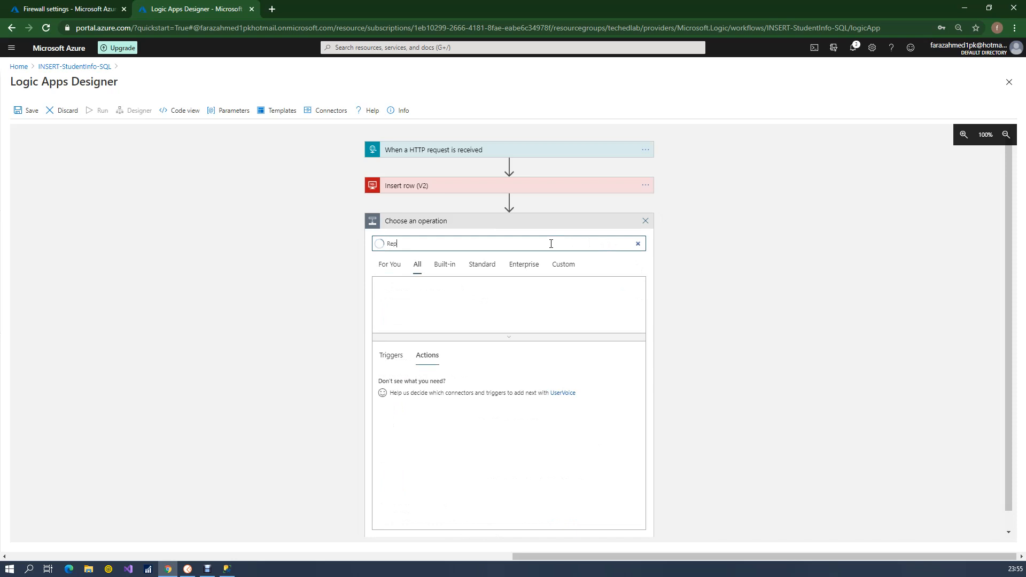
text(omnse)
click(393, 356)
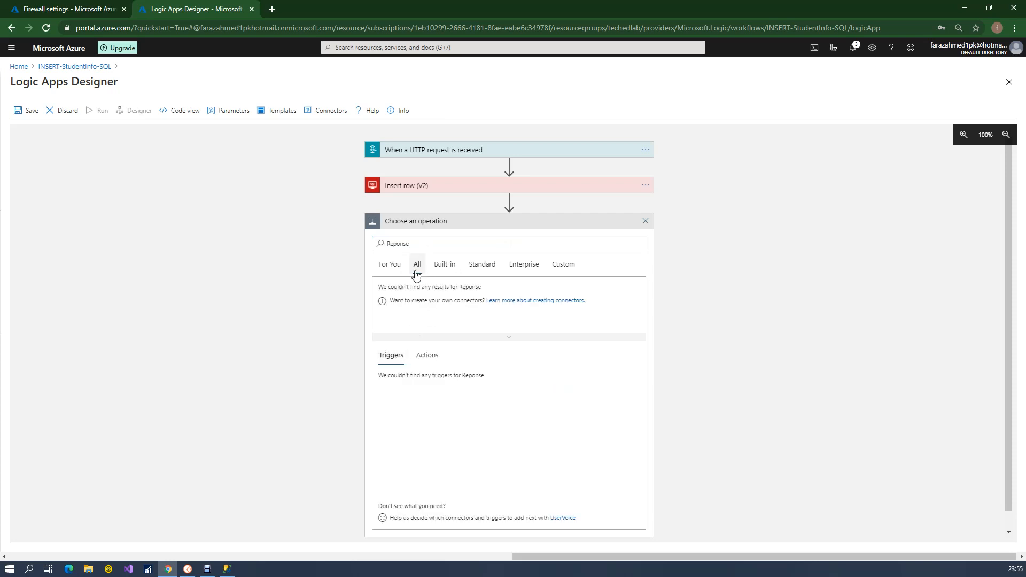
click(442, 262)
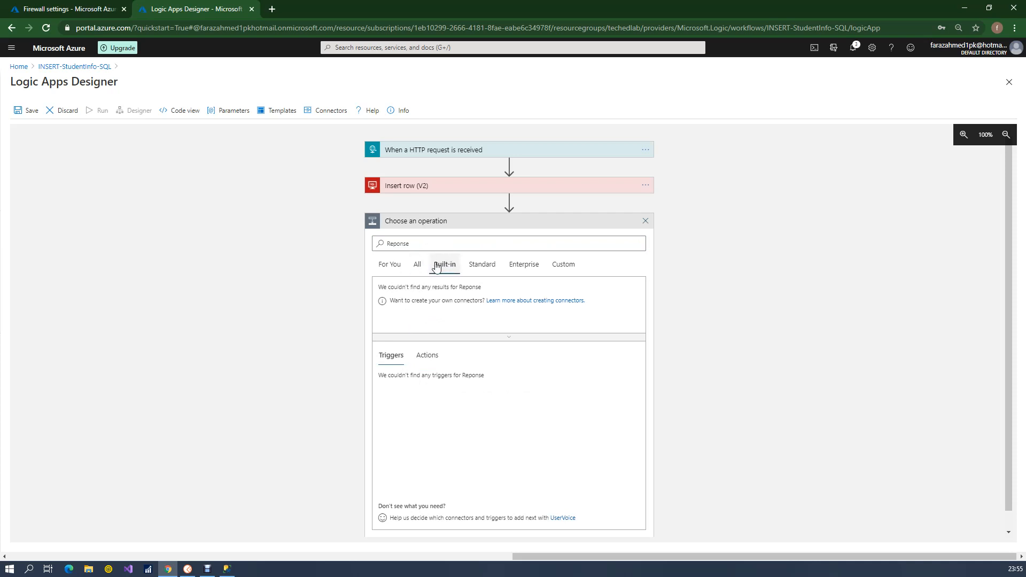
click(433, 242)
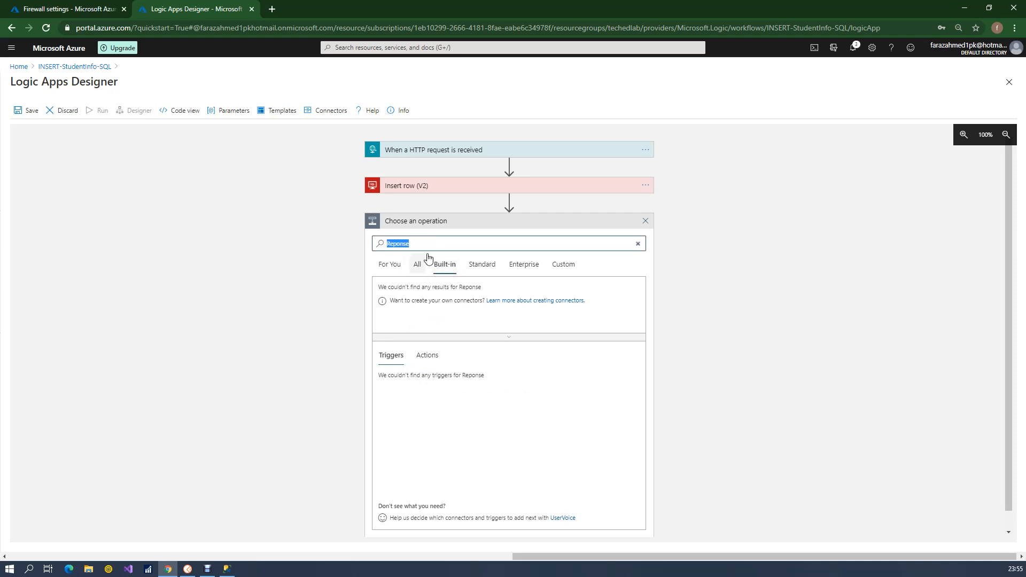
click(437, 241)
double_click(437, 240)
text(Response)
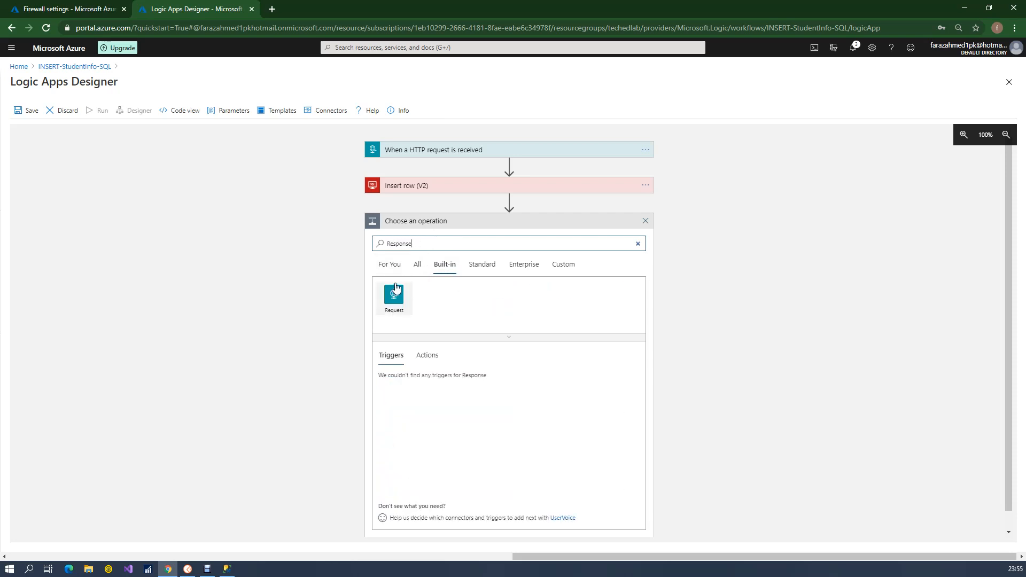
click(427, 359)
click(415, 381)
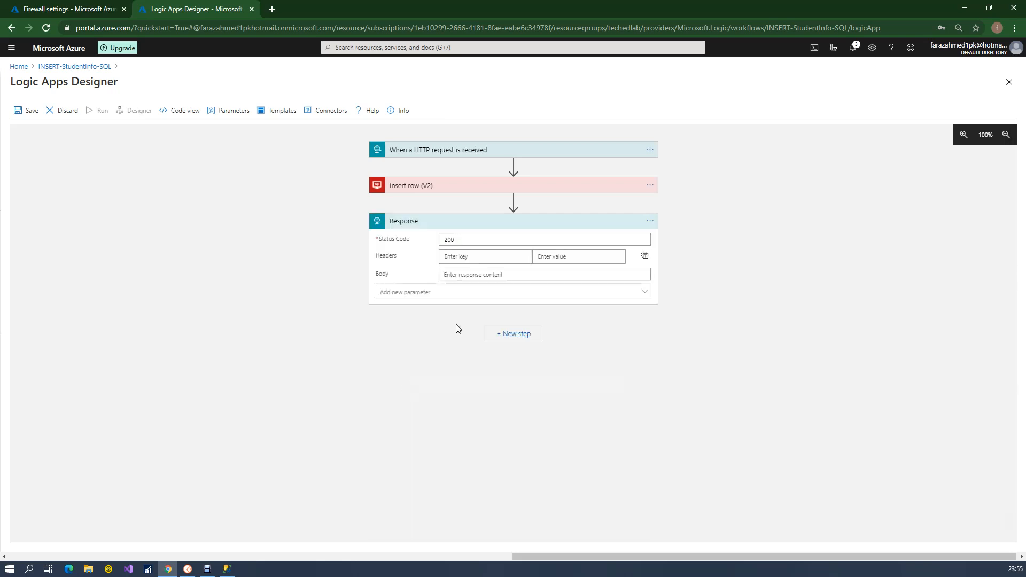
Inspect the Status Code and Headers fields of the Response action
click(528, 226)
click(529, 226)
click(528, 226)
click(494, 239)
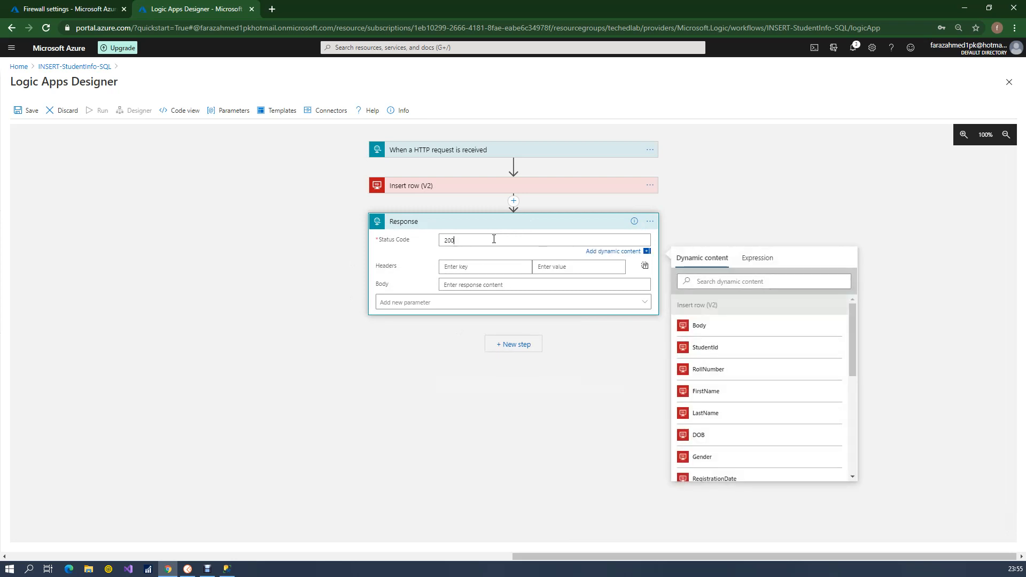
click(471, 268)
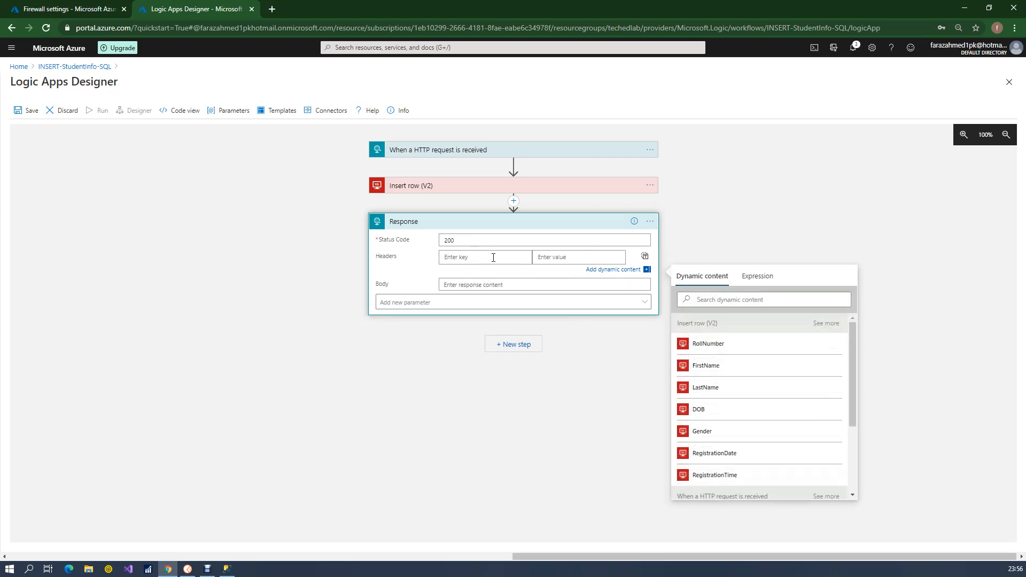
Start the Response body as a JSON object with the property "Status" : "Success" followed by a comma
click(481, 284)
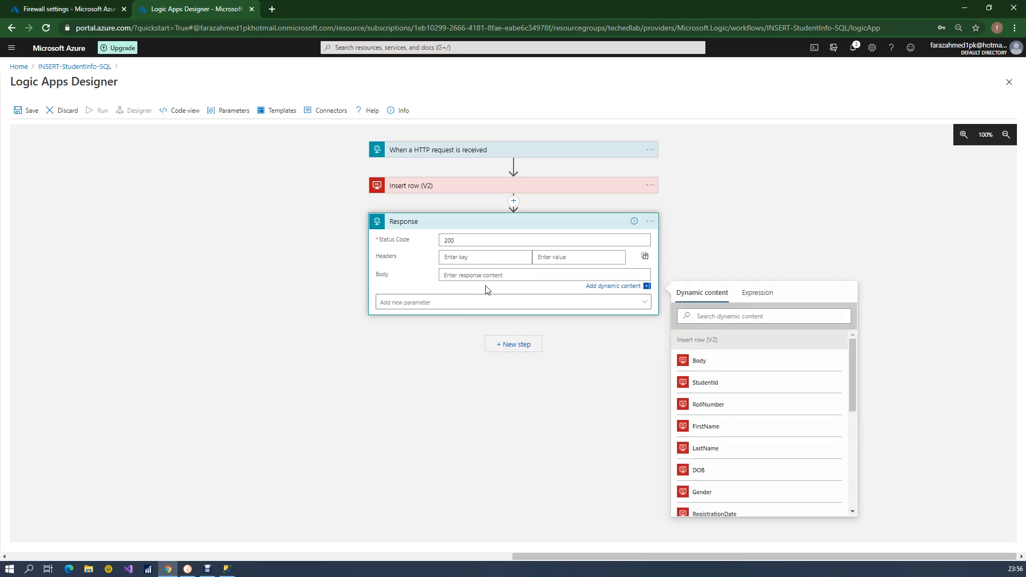
text({)
key(Return)
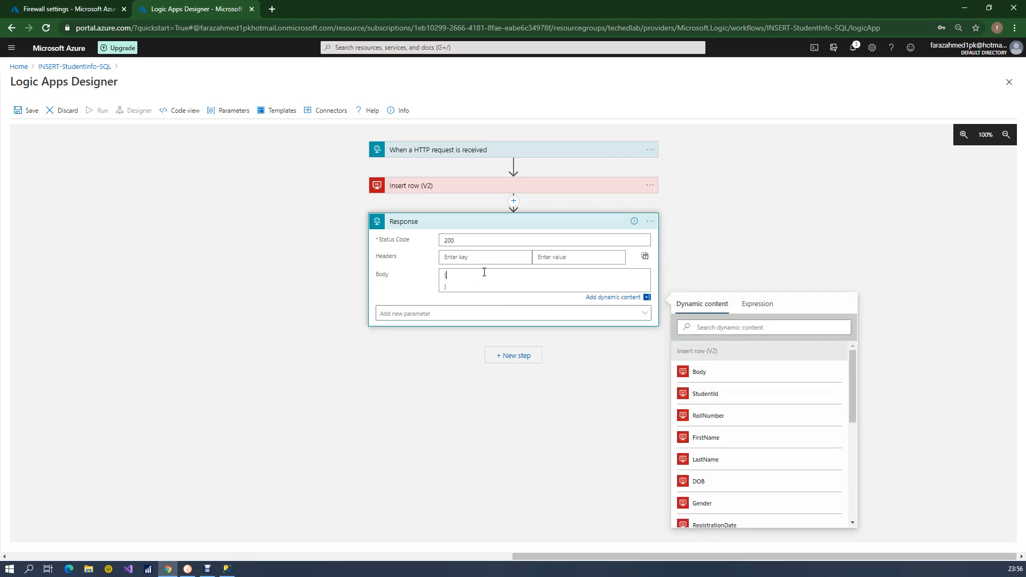
click(484, 277)
key(Return)
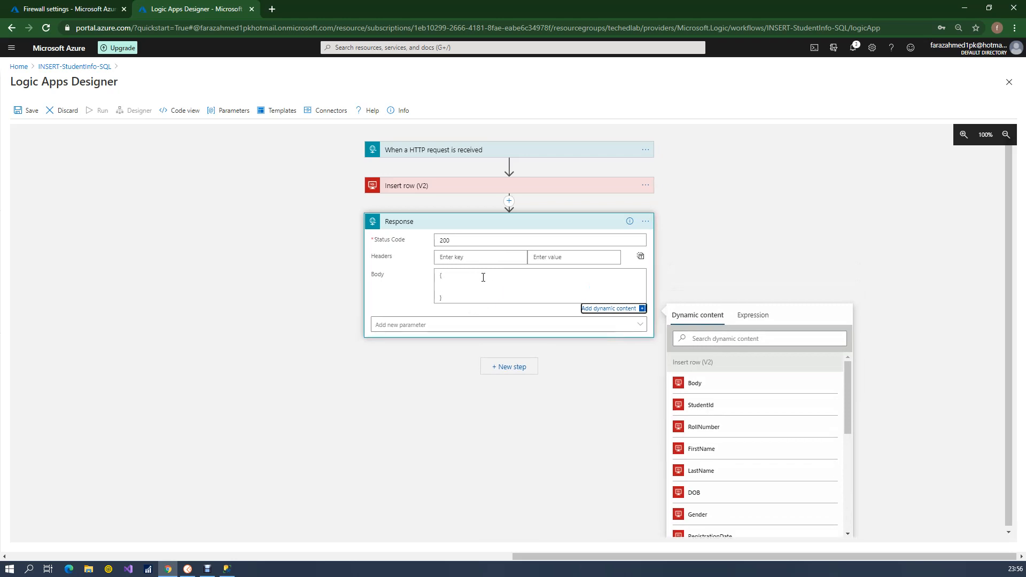
click(450, 283)
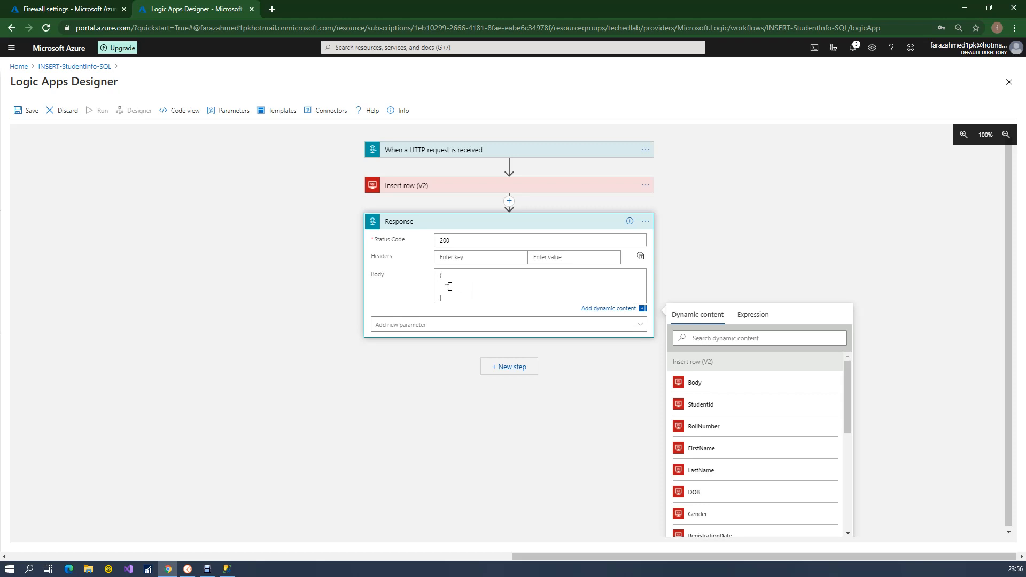
text("Status" : "S)
text(uccess",)
key(Return)
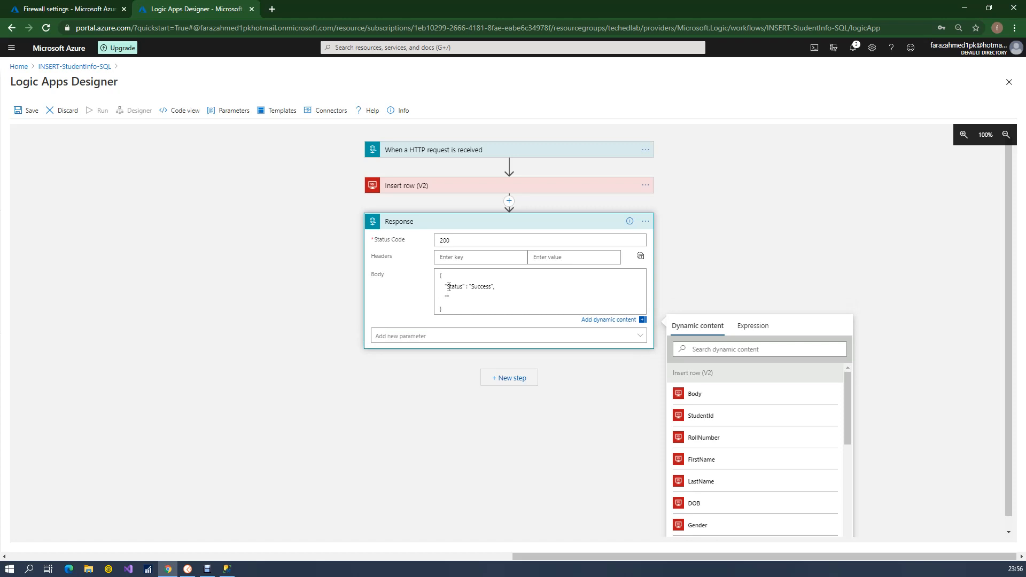
Add a "Data" property to the Response body and fill it with the Insert row (V2) Body dynamic content
text("Data" :)
click(698, 395)
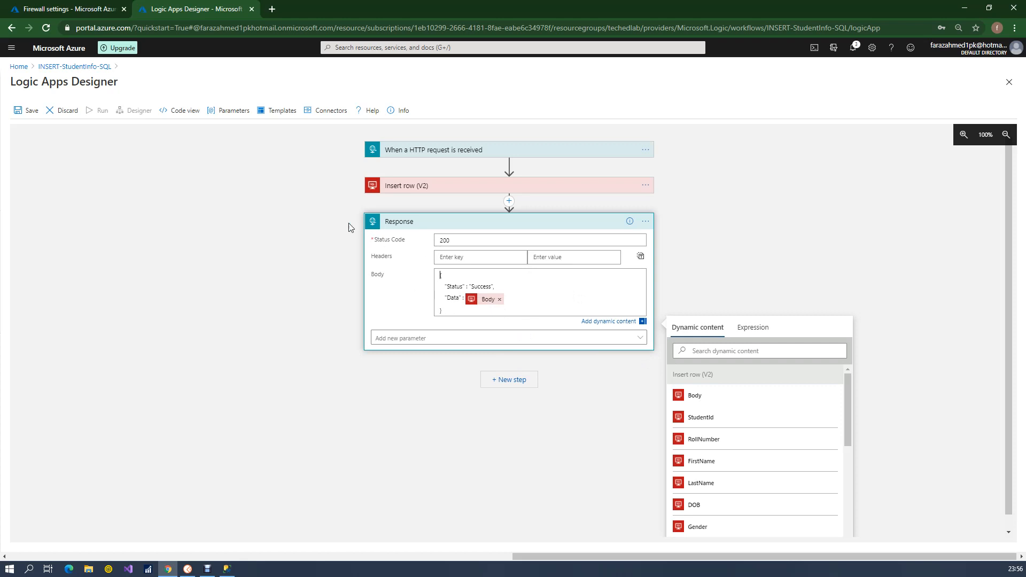
Expand the HTTP request trigger, save the logic app and select the generated HTTP POST URL
click(422, 156)
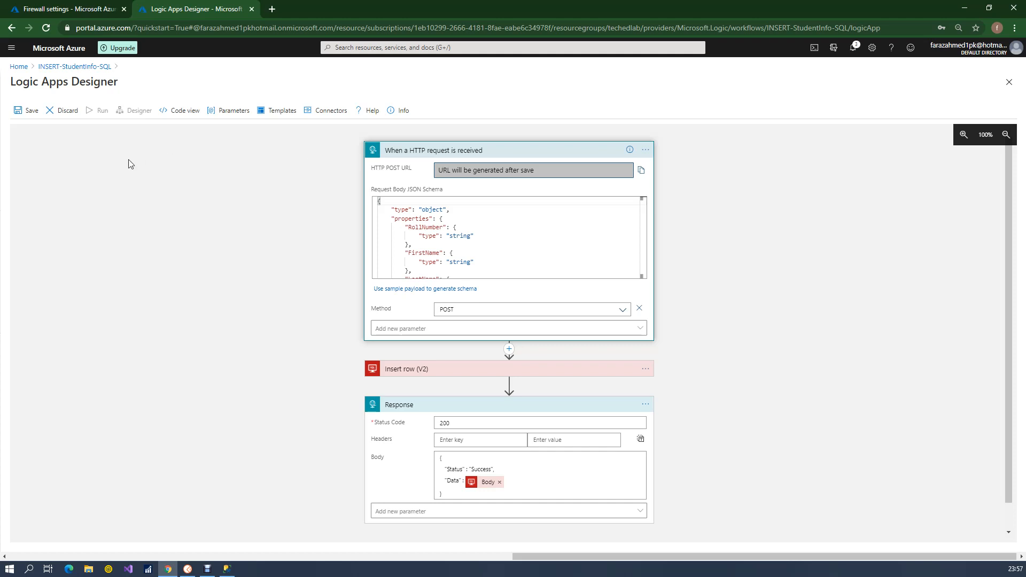
click(26, 110)
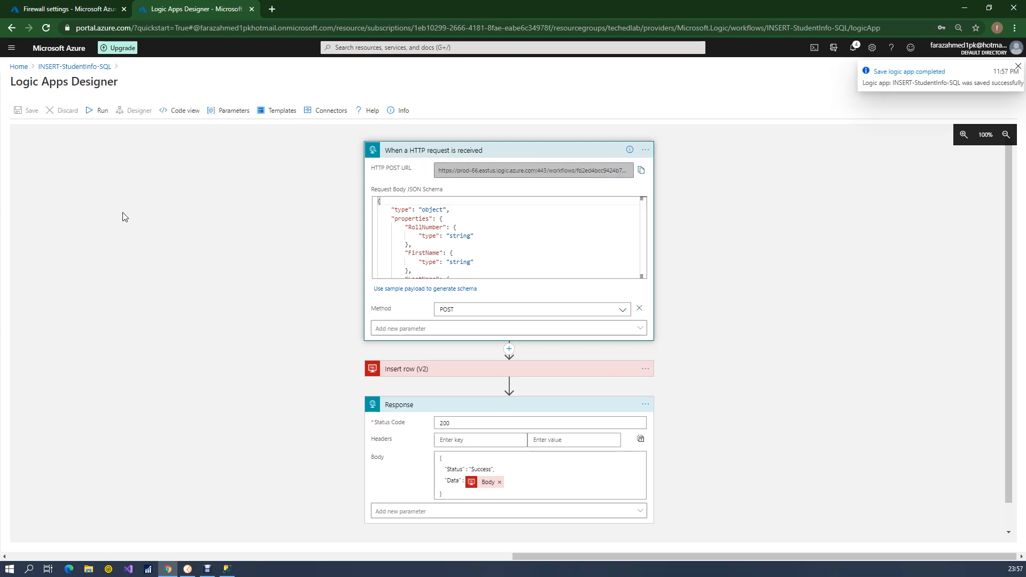
click(492, 172)
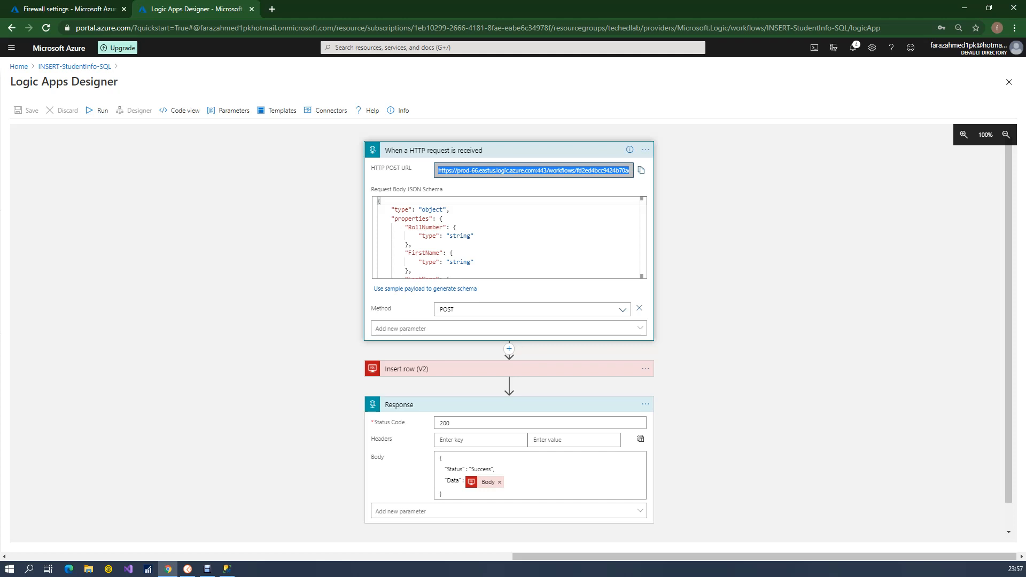
Switch to Postman, close the Postman Echo POST, Postman Echo GET and Bootcamp tabs, and open a new untitled request
drag(0, 32, 631, 184)
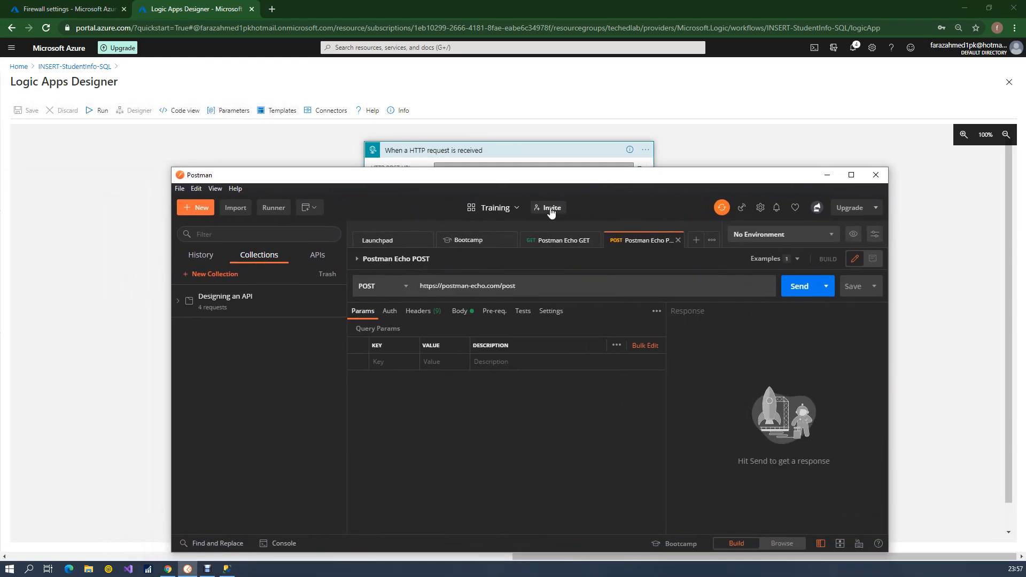
click(678, 240)
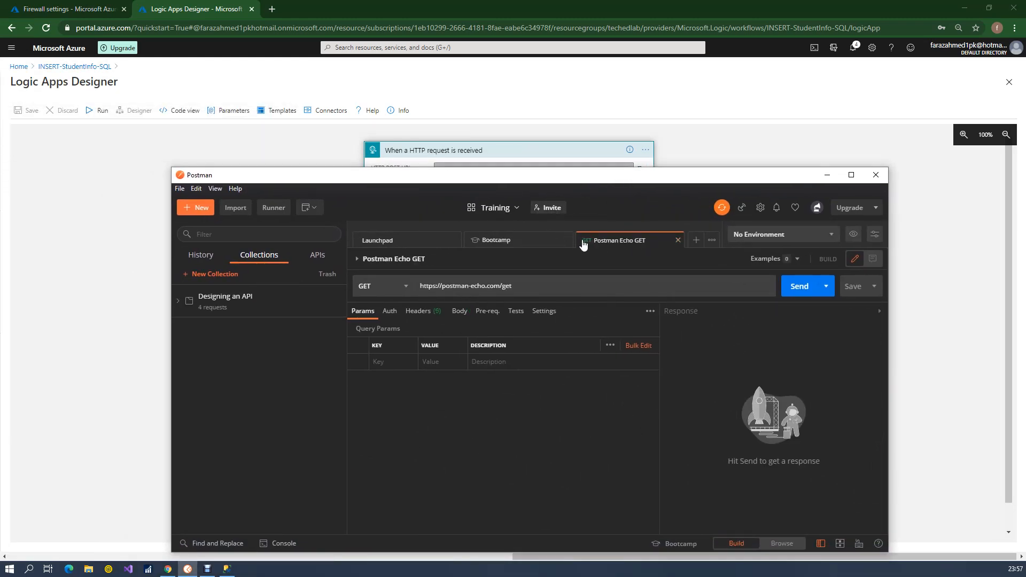
click(678, 240)
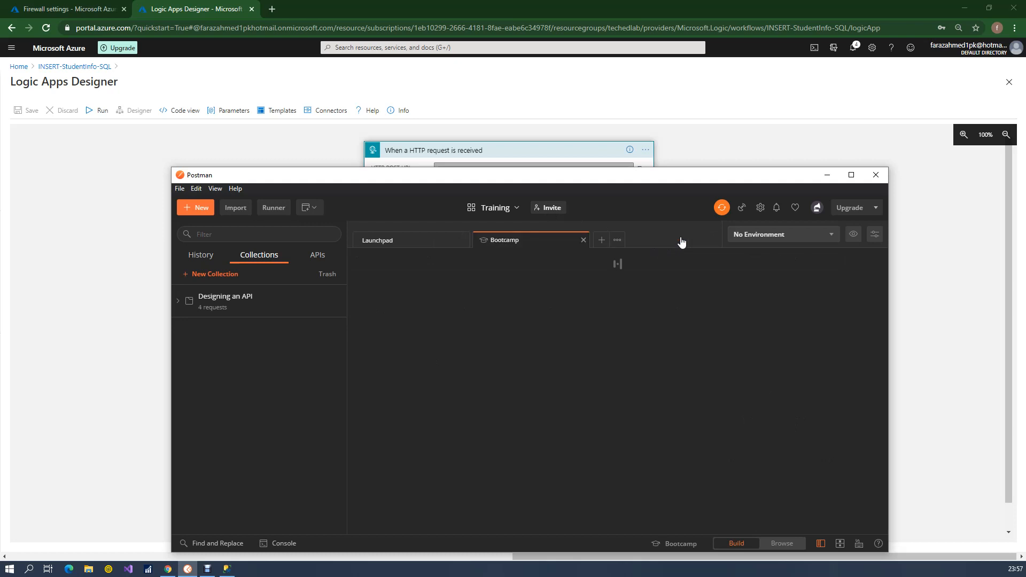
click(580, 240)
click(482, 240)
Copy the trigger's HTTP POST URL from the Logic Apps Designer and return to Postman
click(504, 151)
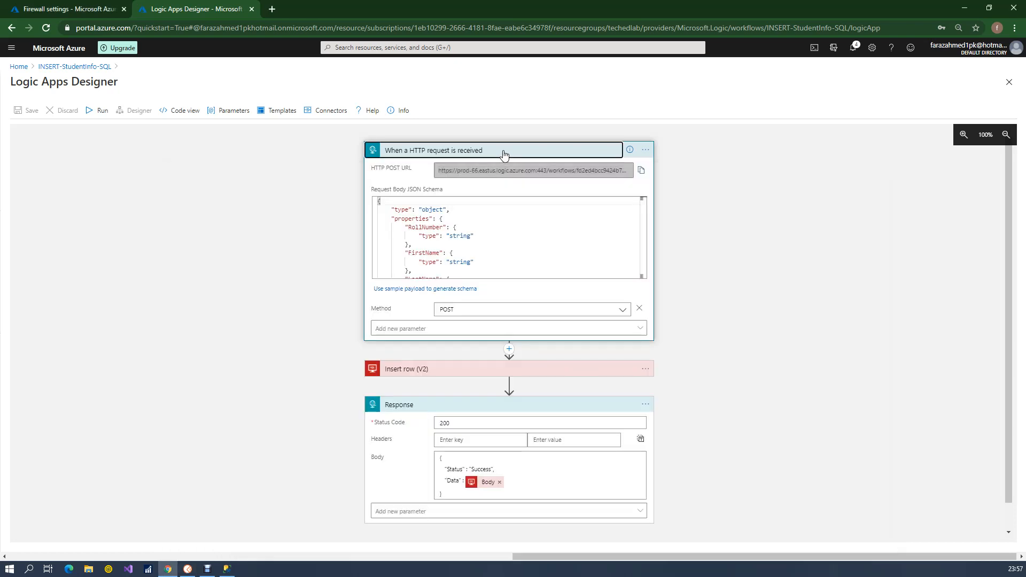
click(601, 152)
click(642, 171)
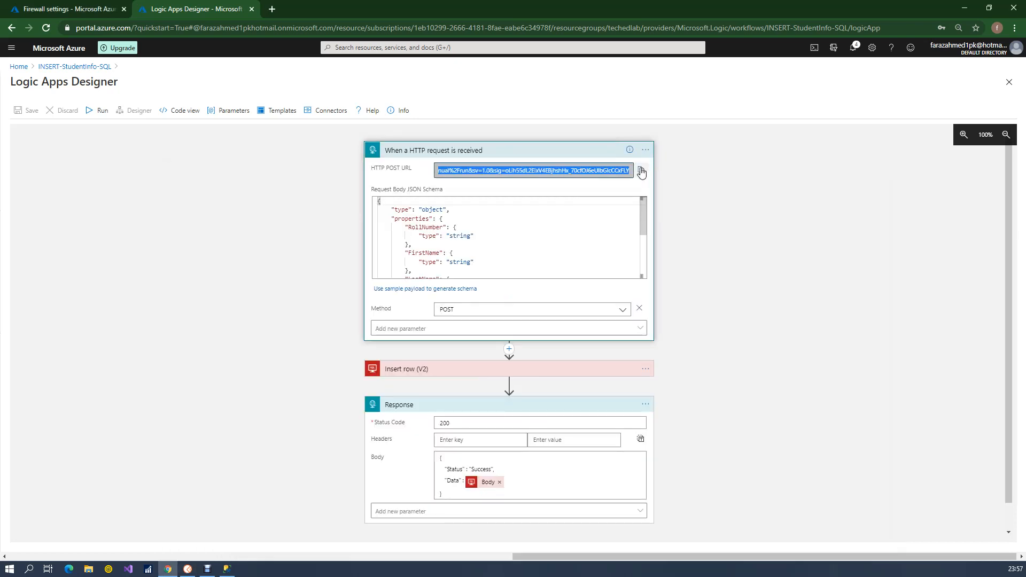
key(alt+Tab)
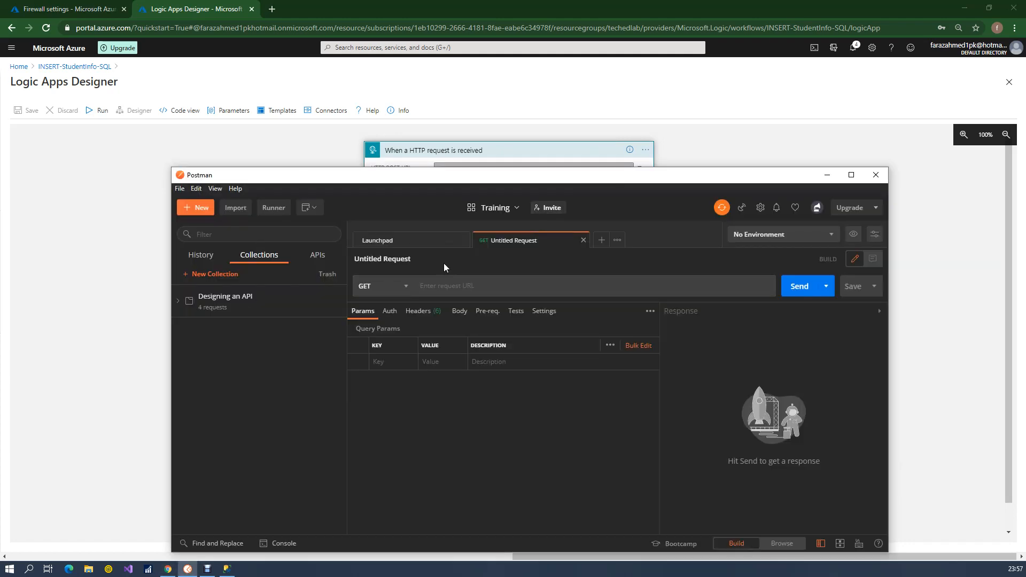
Set the request method to POST and paste the trigger URL with its access signature as the request URL
click(396, 287)
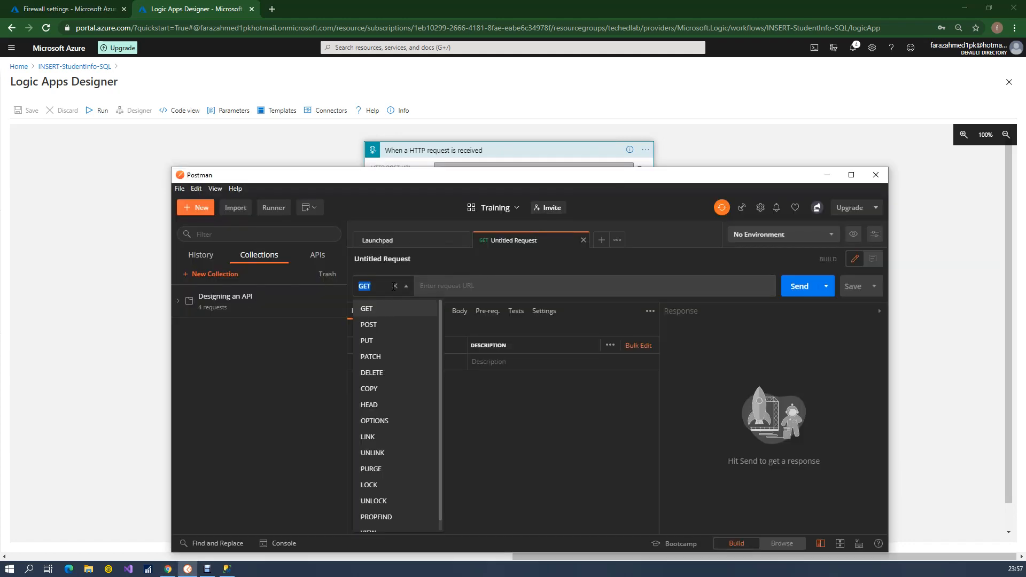
click(377, 324)
click(447, 286)
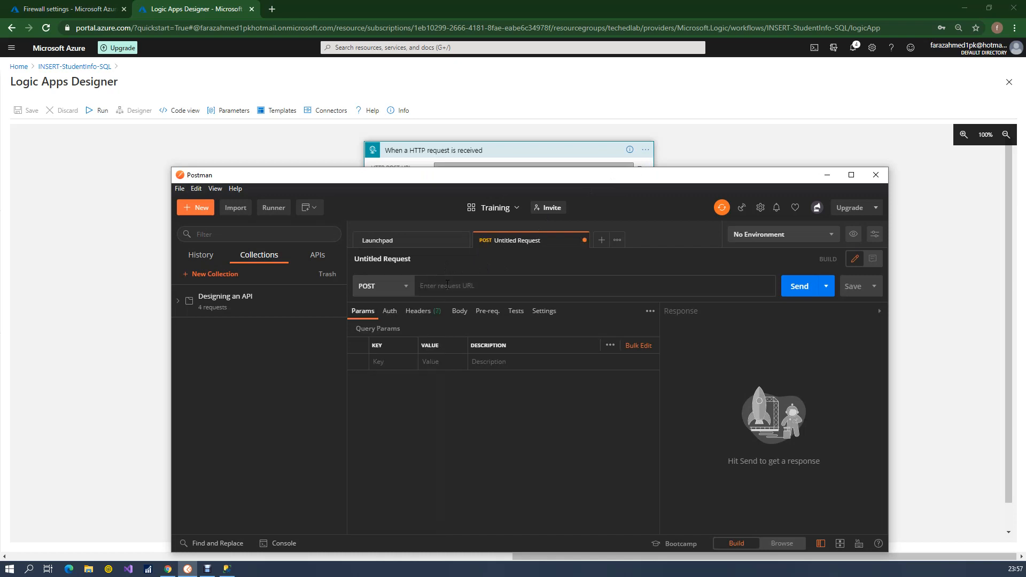
key(ctrl+v)
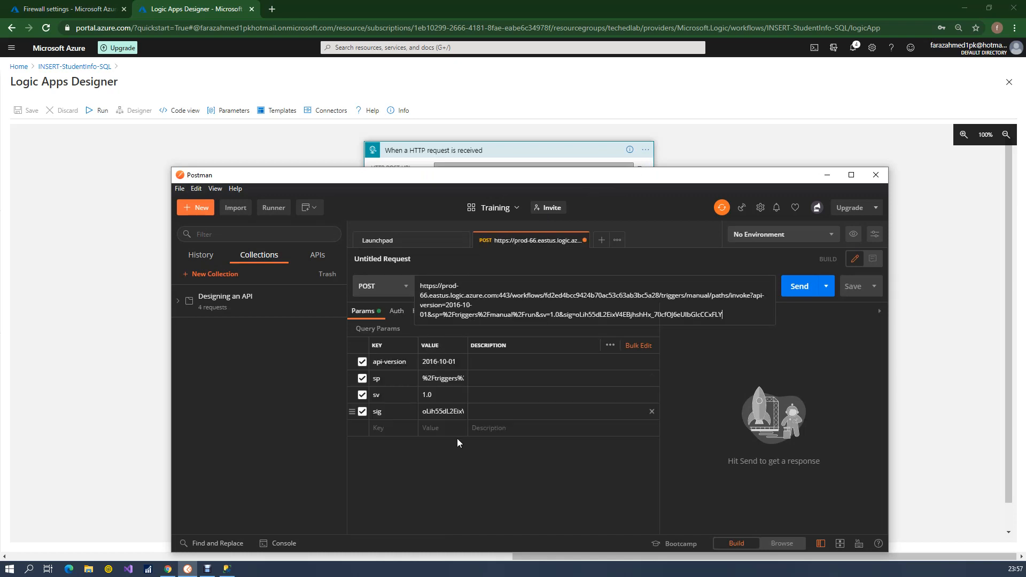
click(451, 471)
Add a Content-Type request header with the value application/json
click(426, 315)
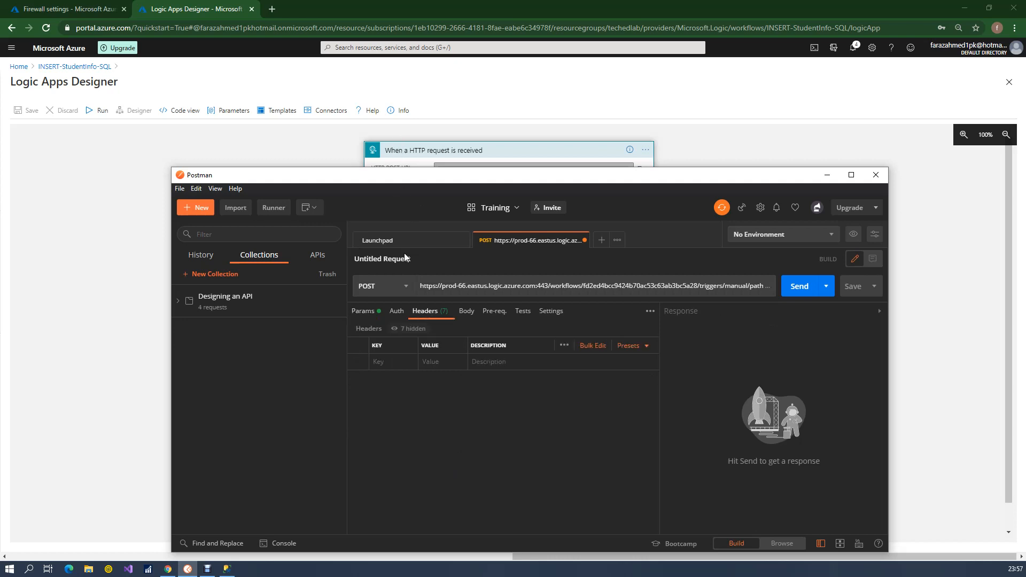
click(392, 362)
text(Content)
key(Down)
key(Down)
key(Down)
key(Down)
key(Return)
key(Tab)
text(application)
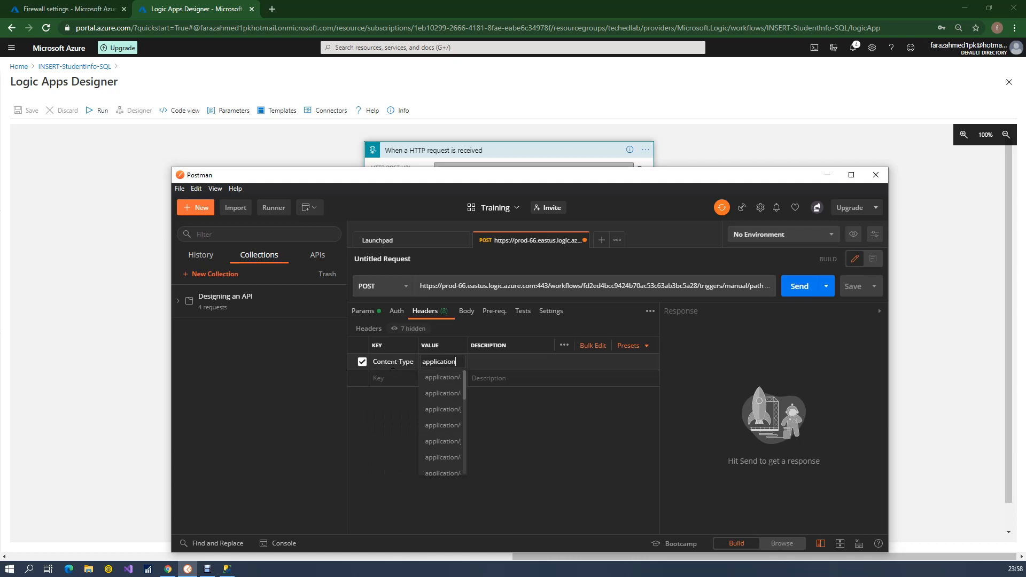
text(/js)
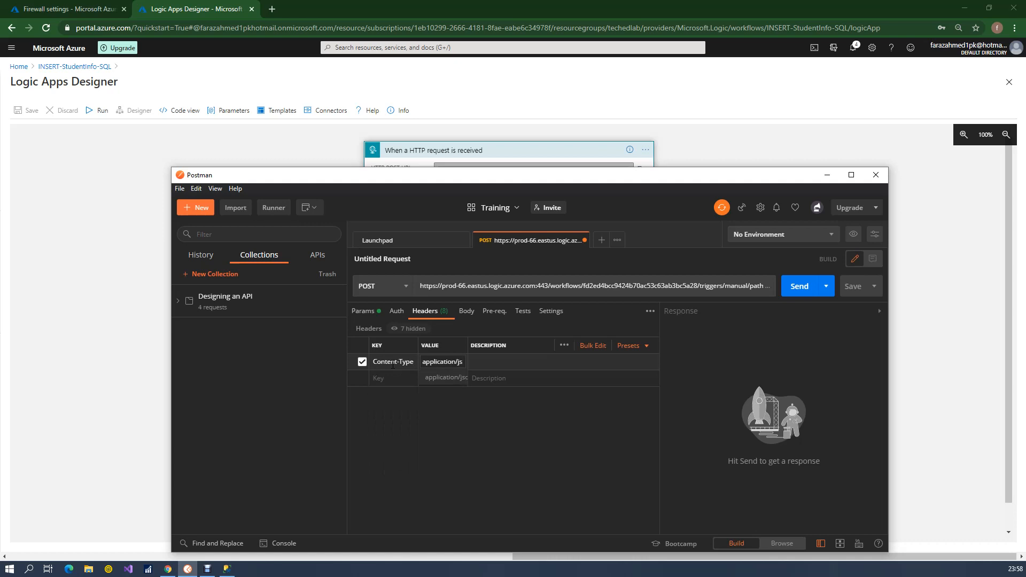
text(on)
key(Return)
Set the request body type to raw with the JSON format, leaving the body empty
click(470, 314)
click(367, 331)
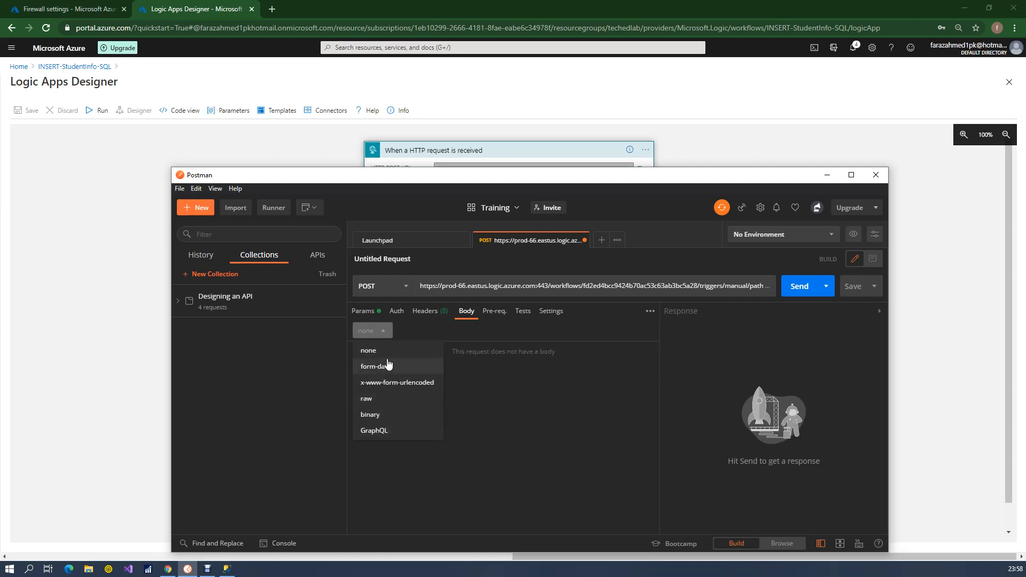
click(372, 400)
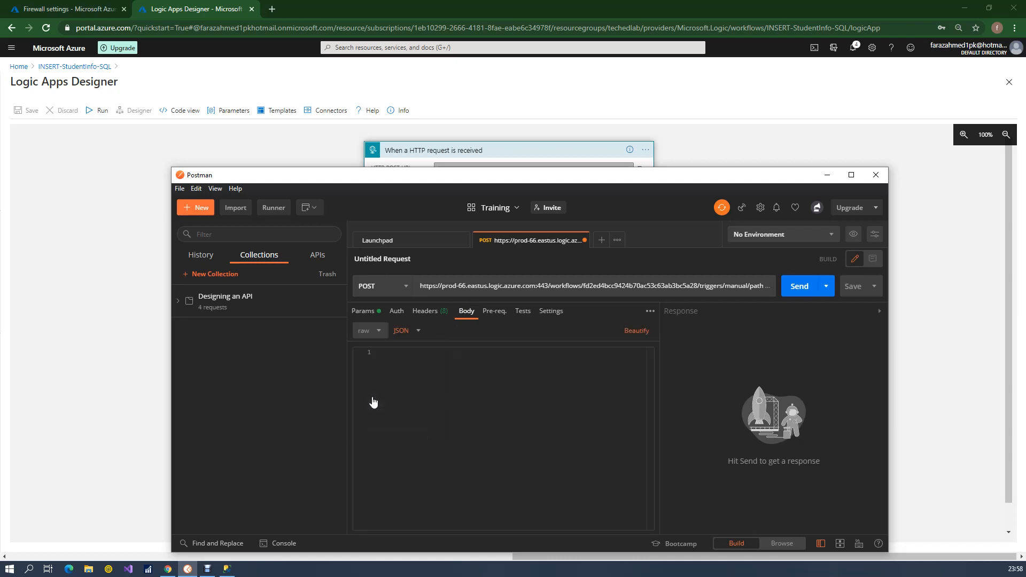
click(414, 332)
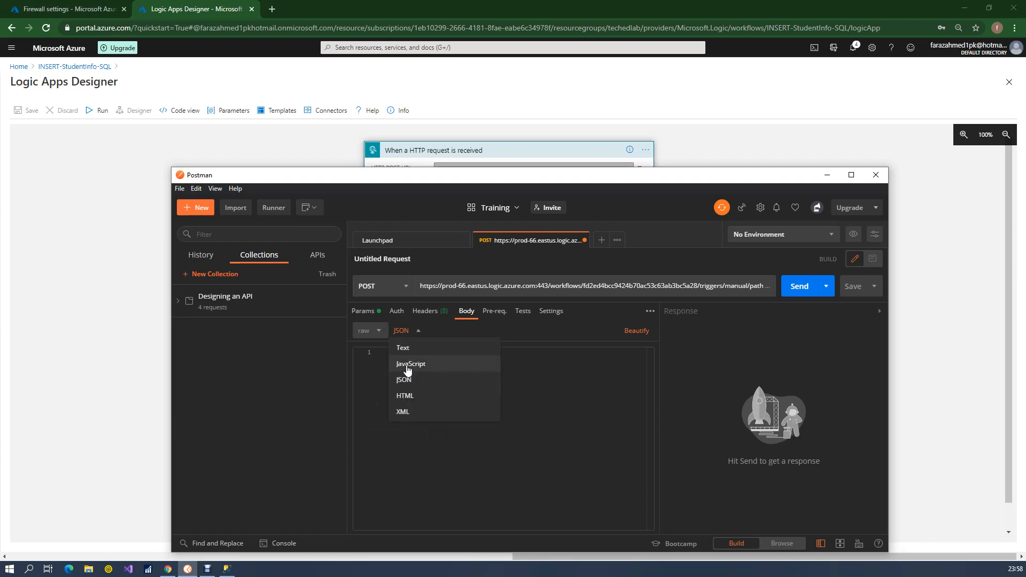
click(408, 348)
click(417, 331)
click(412, 367)
key(ctrl+v)
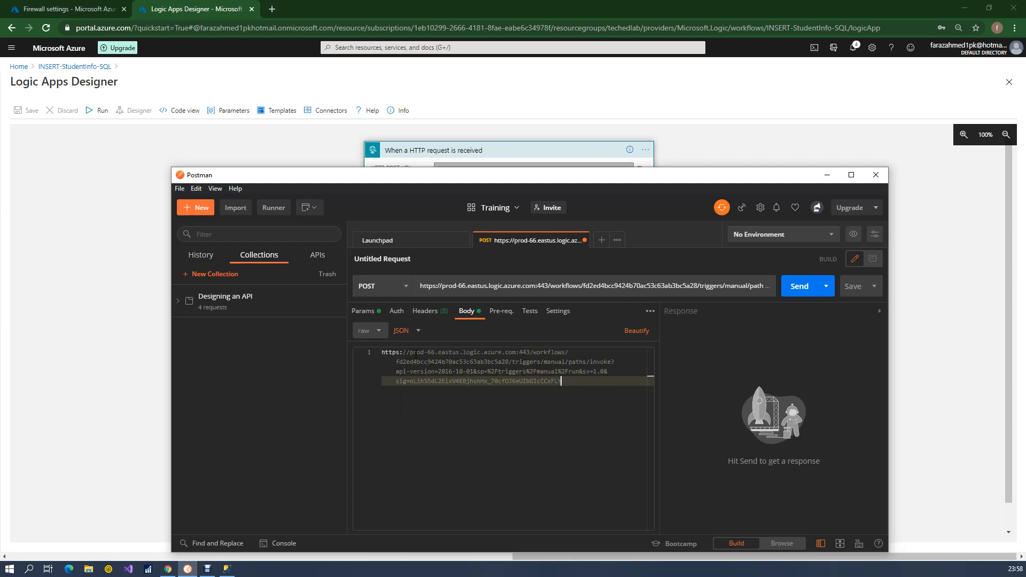
key(ctrl+z)
Copy the entire Request Body JSON Schema from the logic app trigger and paste it as the Postman request body
click(335, 153)
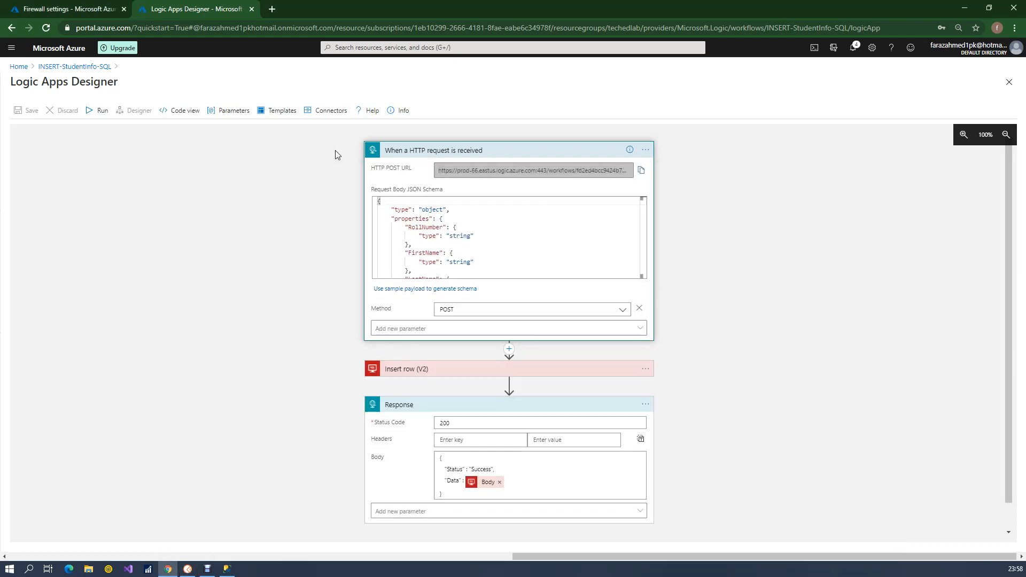
click(457, 231)
key(ctrl+a)
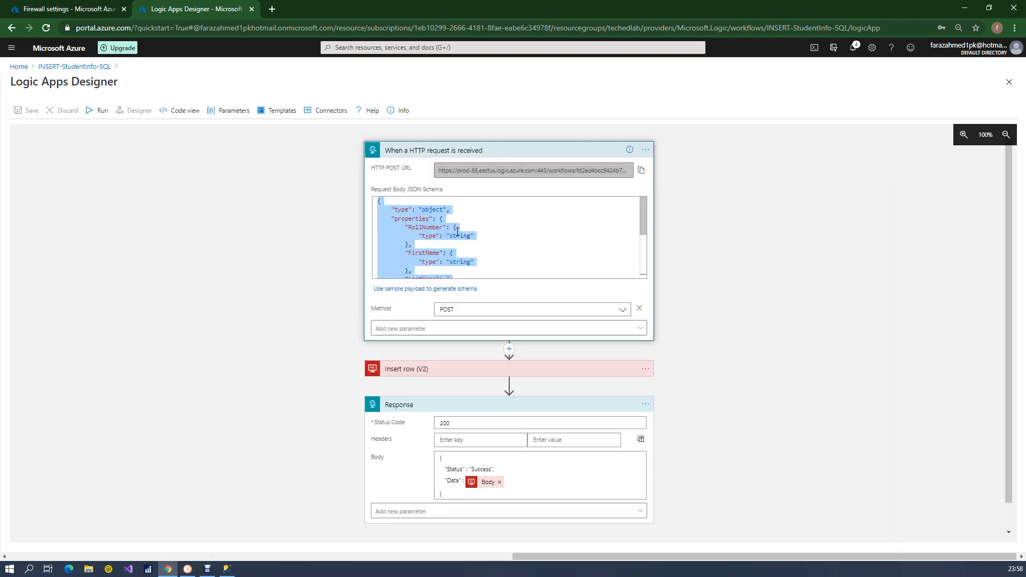
key(ctrl+c)
key(alt+Tab)
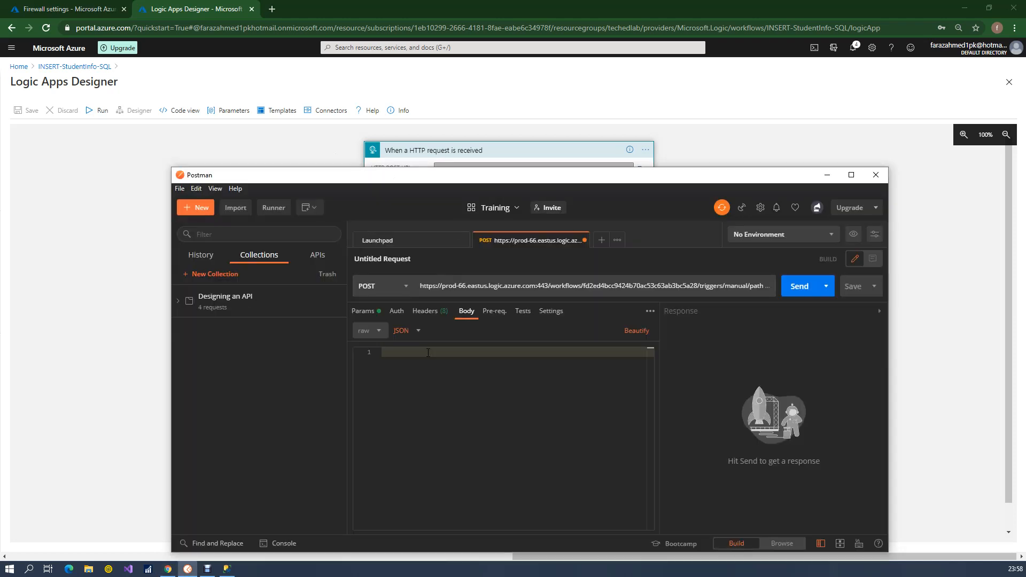
key(ctrl+v)
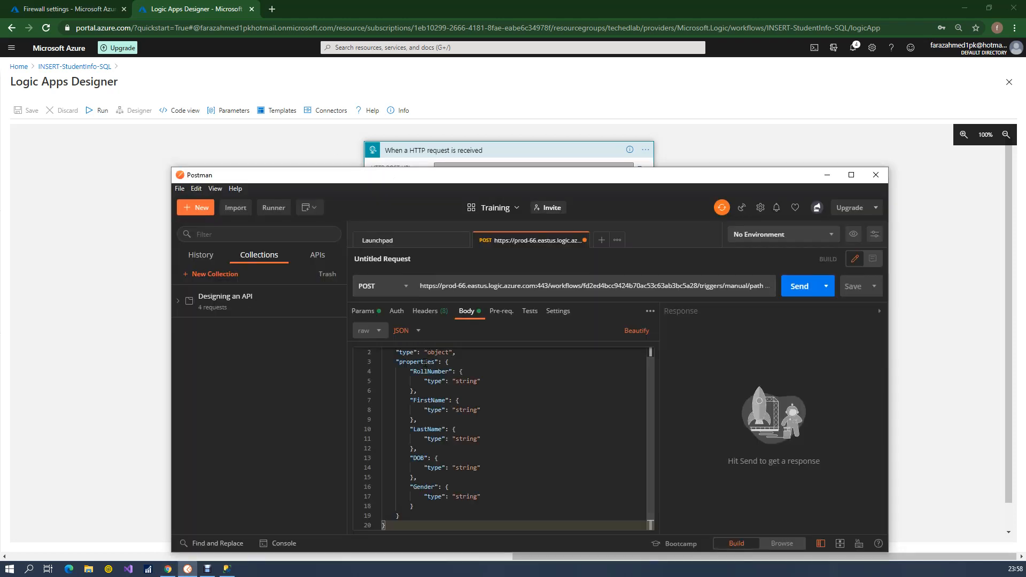
Delete the "type" and "properties" wrapper lines and the type definitions under RollNumber, FirstName, LastName and DOB in the request body
scroll(651, 373, up, 1)
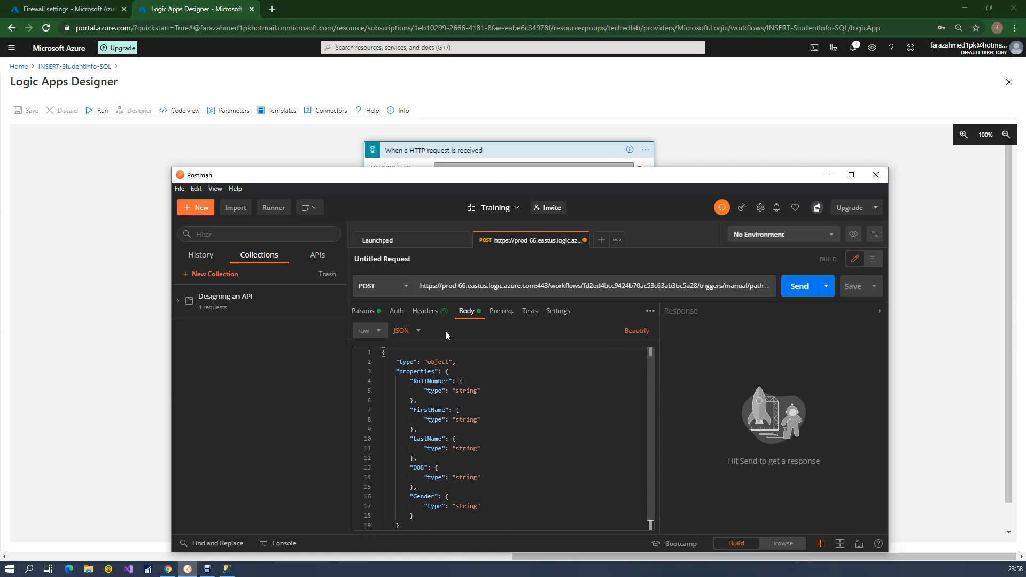
drag(394, 362, 478, 373)
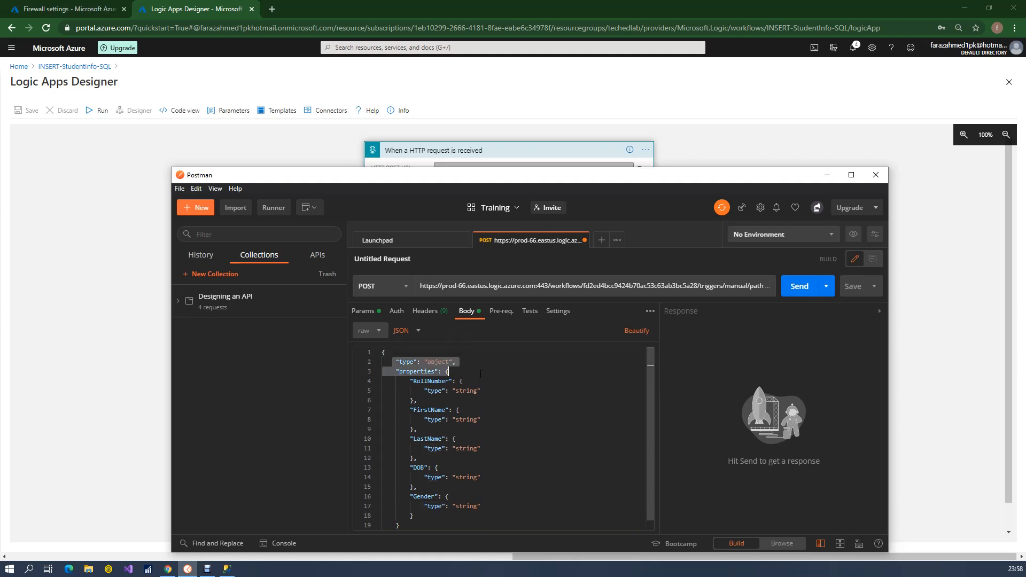
click(434, 410)
drag(427, 392, 418, 449)
key(BackSpace)
key(BackSpace)
key(BackSpace)
key(BackSpace)
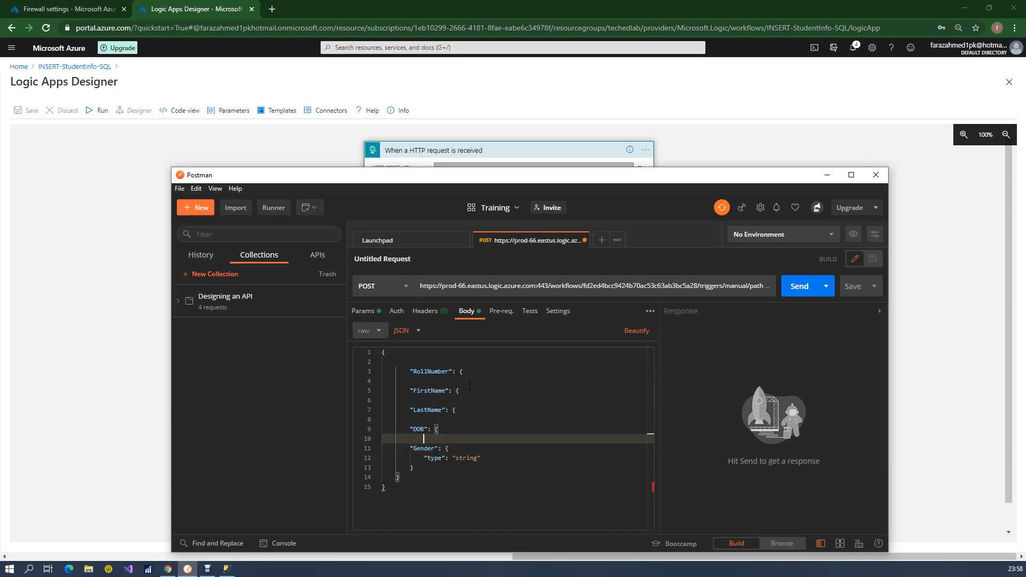
Replace the opening brace after RollNumber with the student's roll number in quotes and move to the FirstName value
drag(461, 372, 469, 373)
text("")
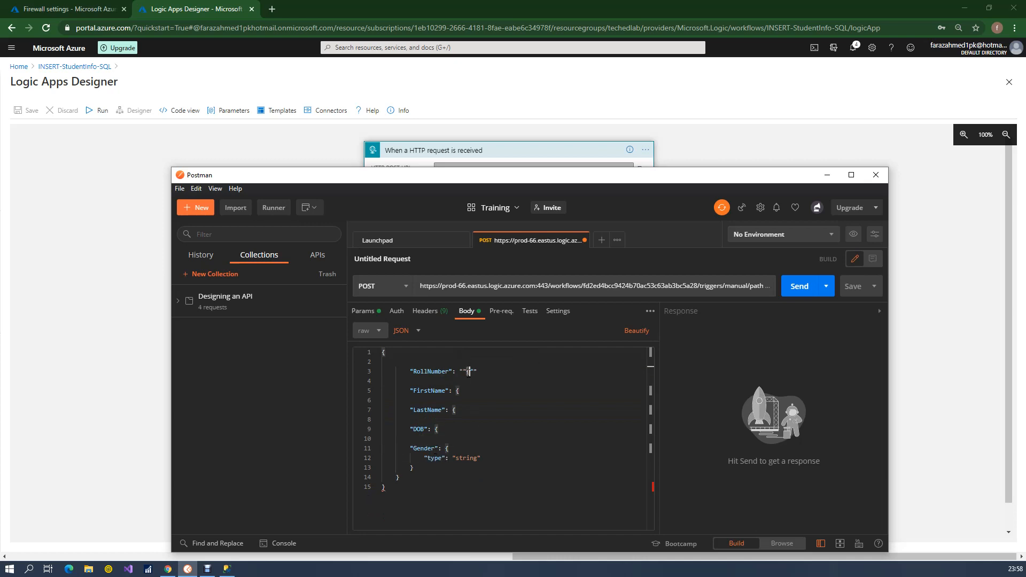
key(Delete)
key(Delete)
key(Delete)
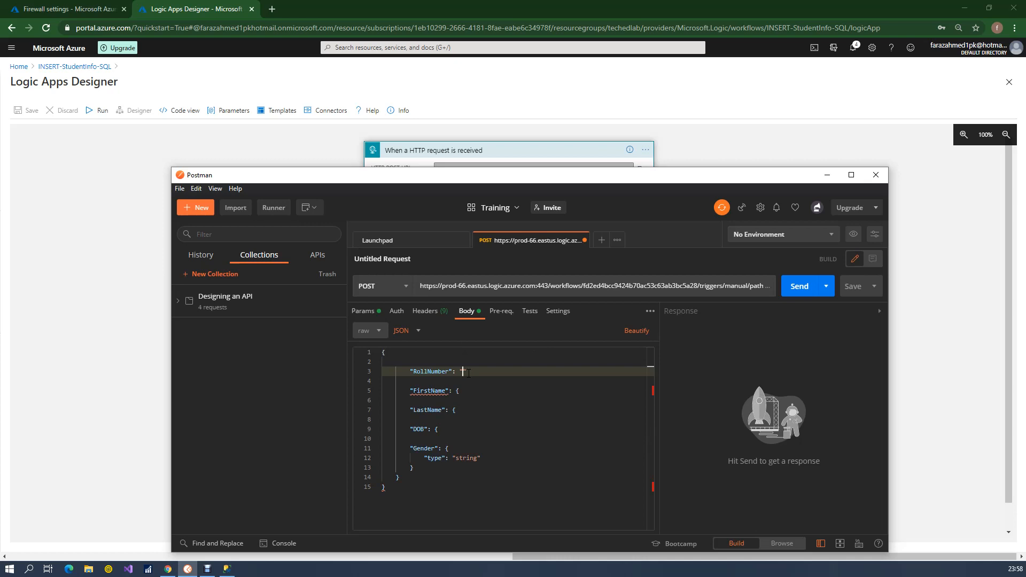
text(R10001)
key(Down)
key(Down)
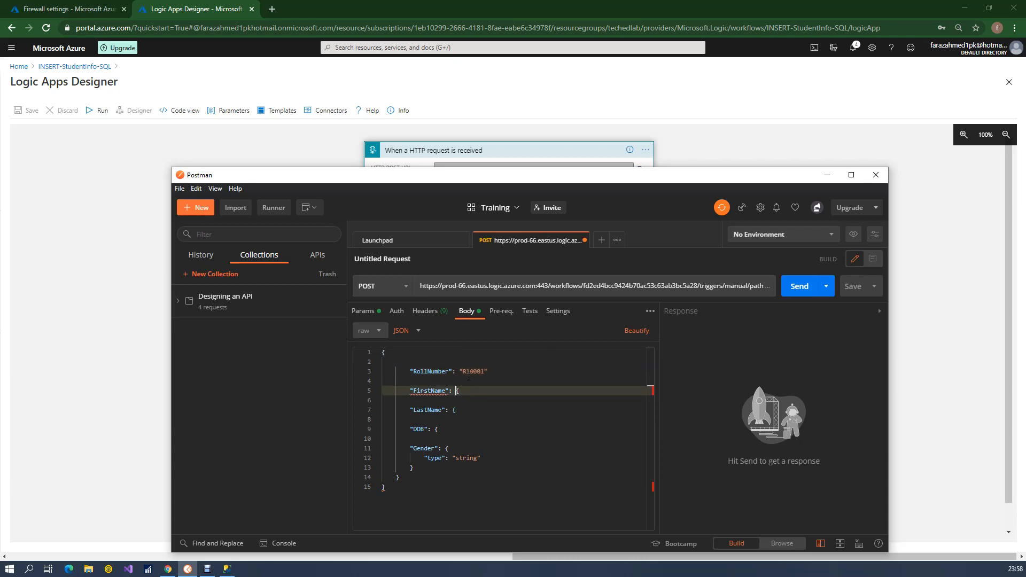
Replace the opening brace after FirstName with the student's first name in quotes and move to the LastName value
key(shift+End)
text("TECH)
key(BackSpace)
text(H")
key(Down)
key(Down)
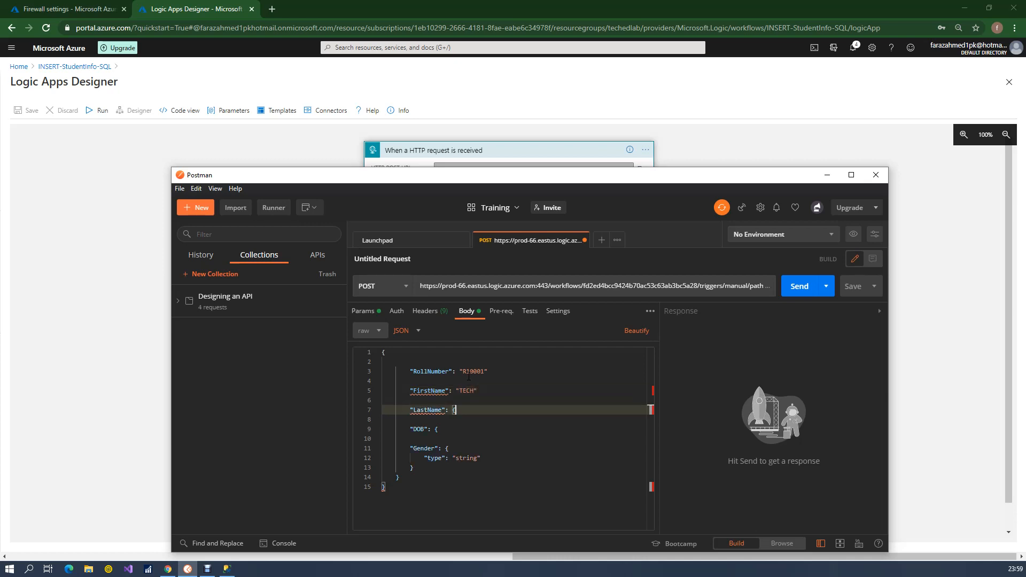
Replace the opening brace after LastName with the student's last name in quotes and move to the DOB value
text("")
key(Left)
key(shift+Left)
text(ED)
key(shift+End)
key(BackSpace)
key(BackSpace)
text(")
key(Down)
key(Down)
Replace the opening brace after DOB with the student's date of birth in quotes
key(shift+Left)
text("")
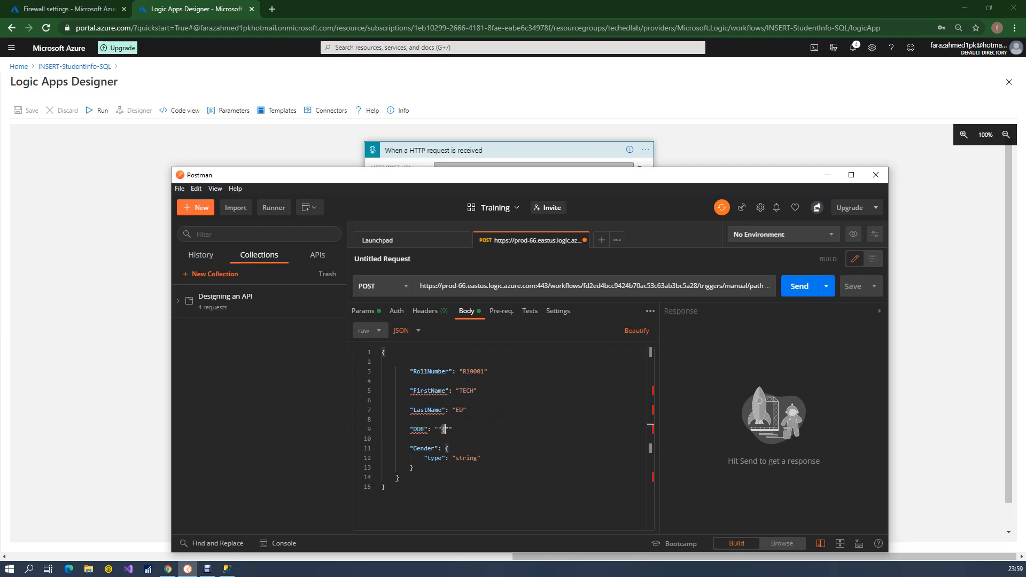
key(BackSpace)
key(BackSpace)
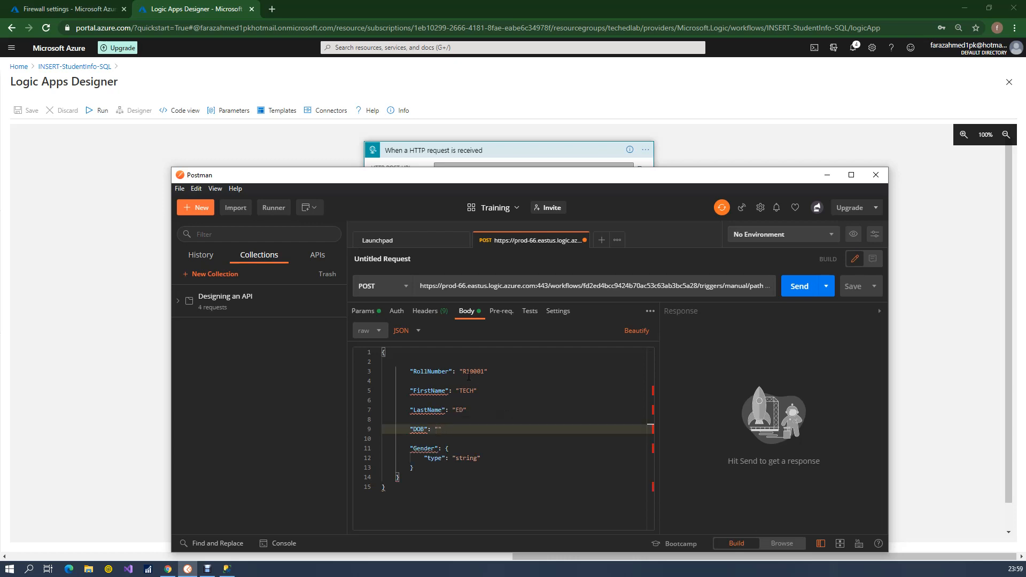
text(01-10-2019)
Add a comma after each of the RollNumber, FirstName, LastName and DOB values in the request body
click(491, 371)
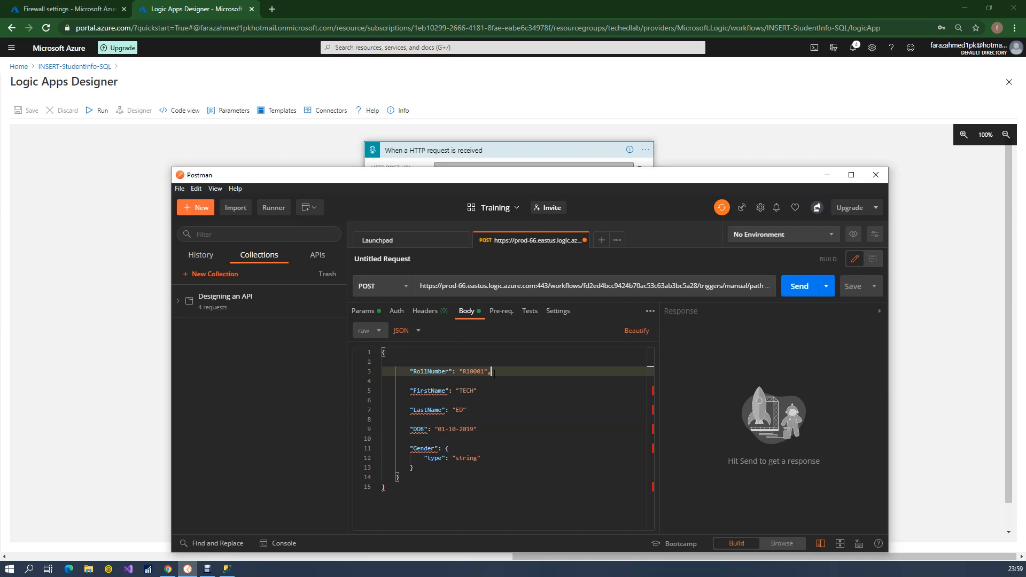
click(480, 391)
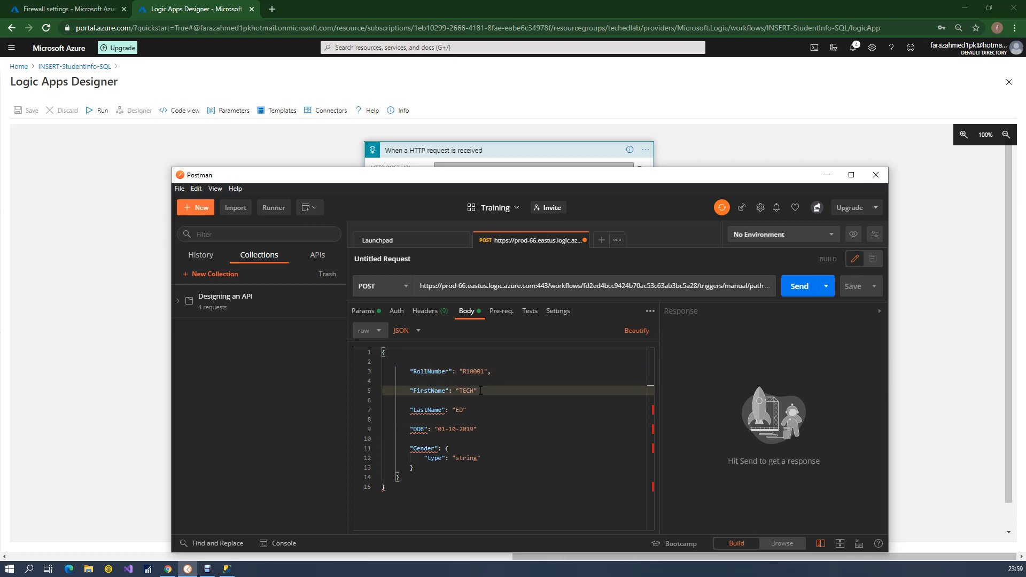
click(469, 410)
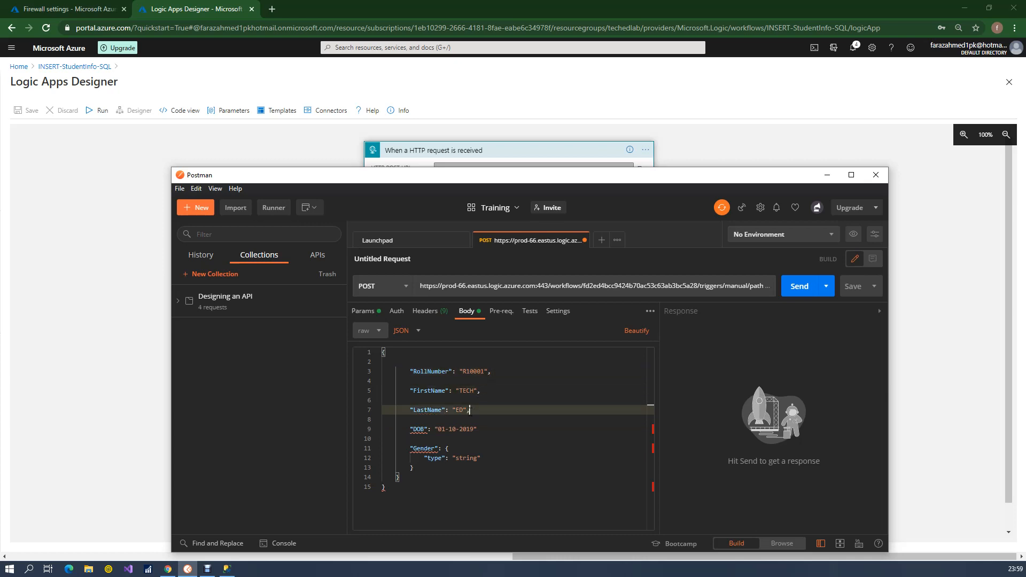
click(485, 428)
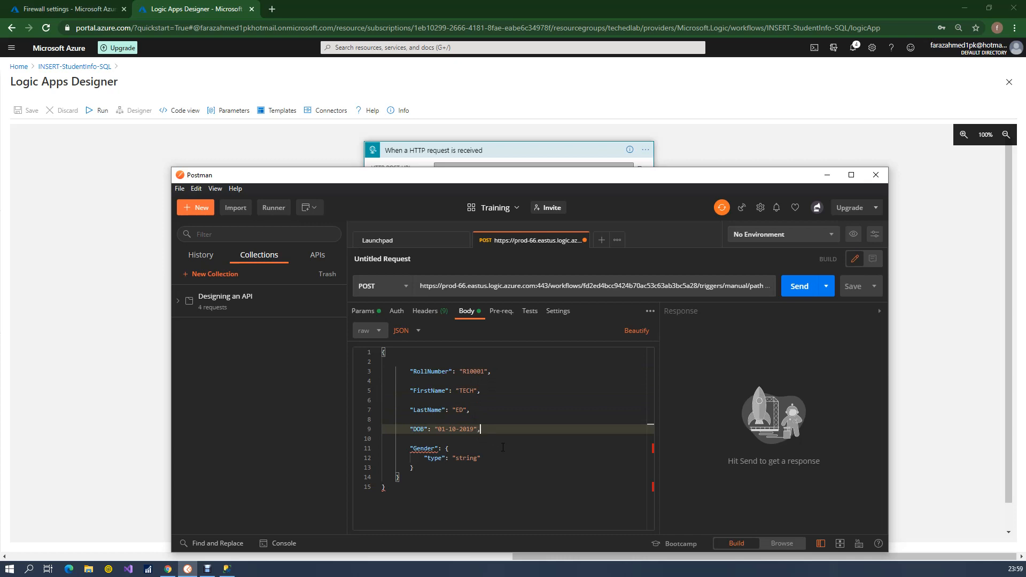
Replace the opening brace and type definition after Gender with the value "Male"
click(446, 449)
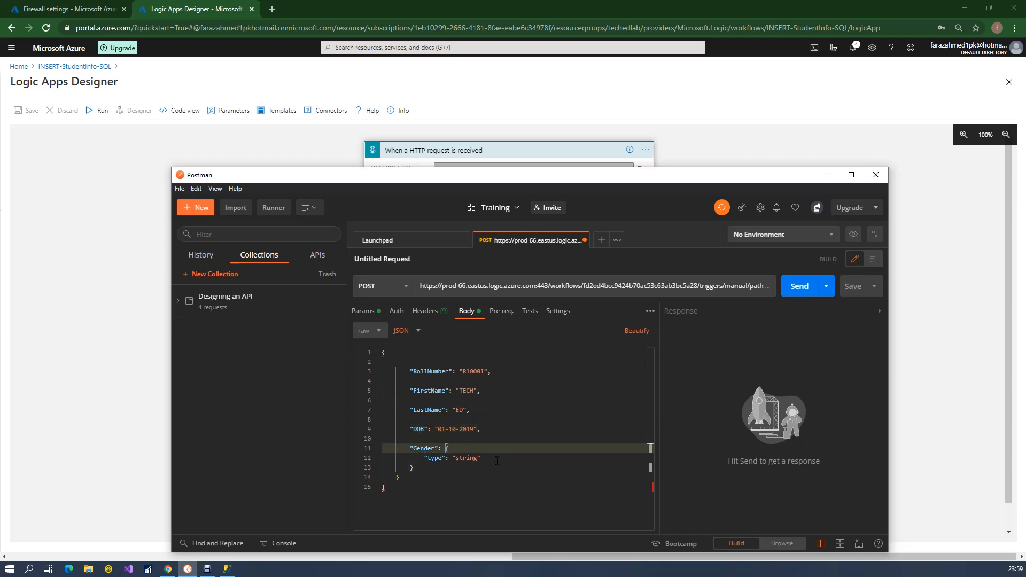
drag(445, 448, 495, 459)
text("Male)
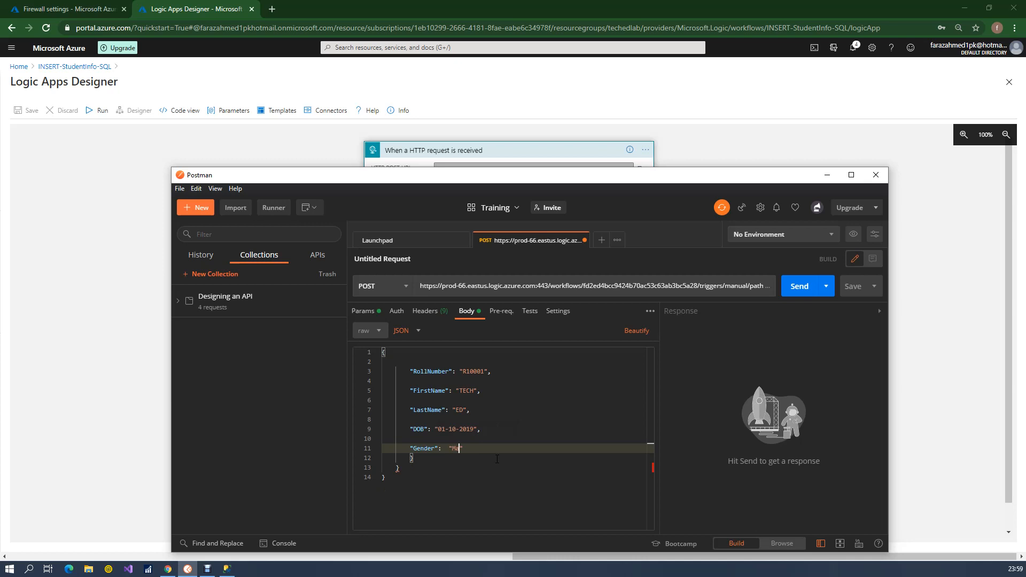
Delete the two leftover closing braces below Gender, keeping only the final brace of the JSON body
click(428, 458)
key(BackSpace)
key(shift+Down)
key(shift+Right)
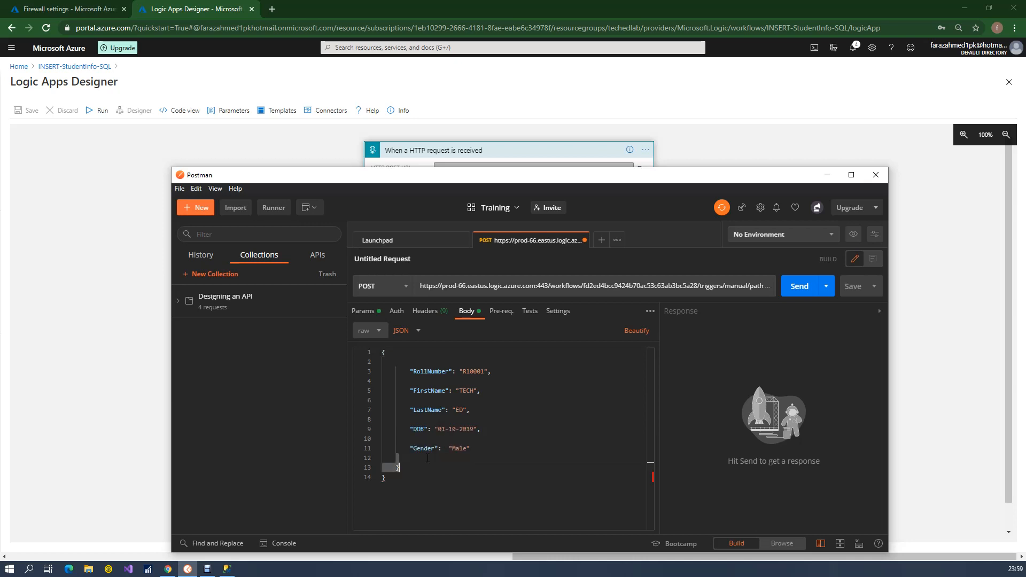
click(513, 419)
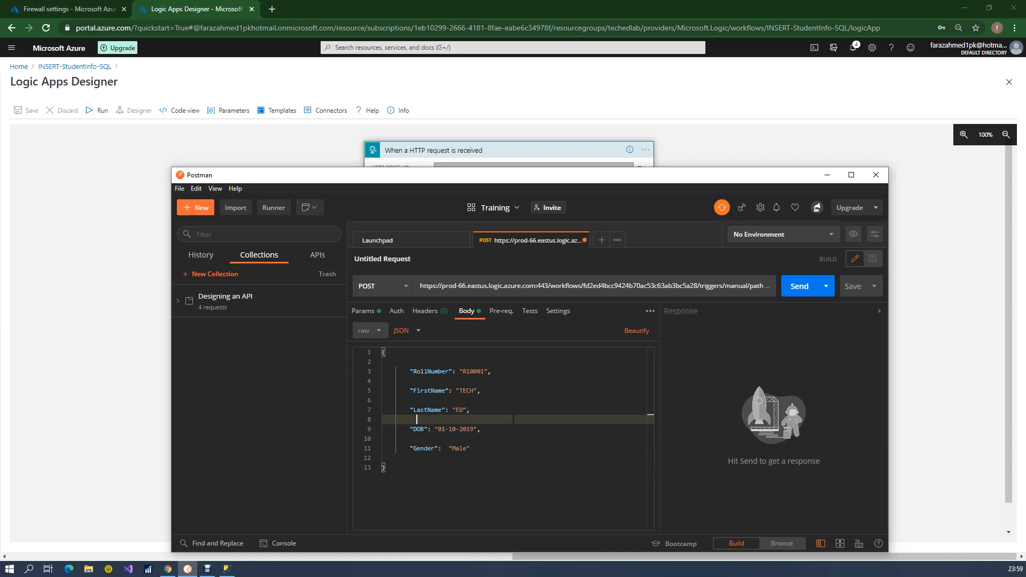
Maximize the Postman window and send the POST request to the logic app
double_click(409, 174)
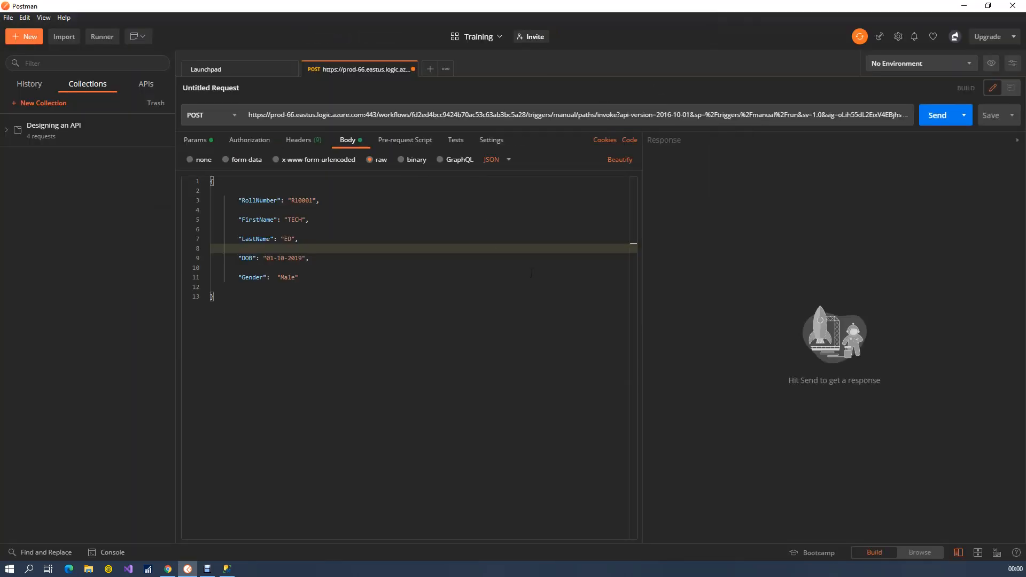
click(933, 122)
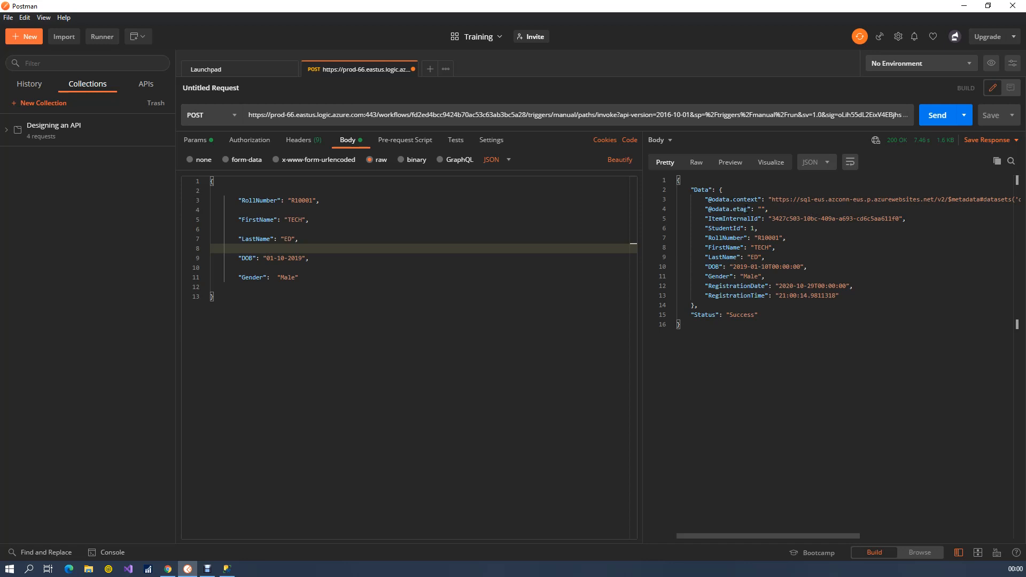
Examine the response's Status, the inserted record's fields under Data, and its StudentId
double_click(714, 315)
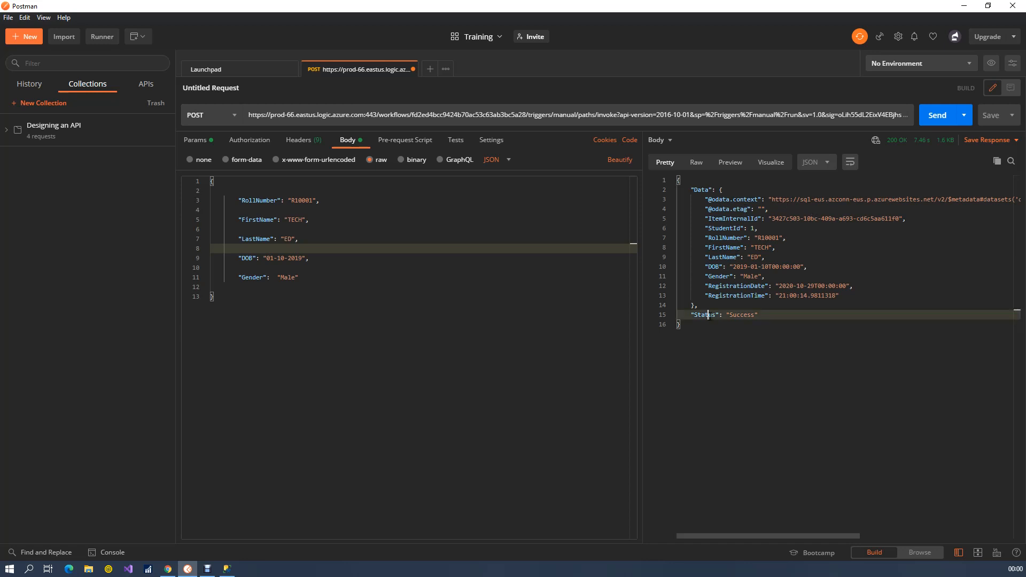
double_click(745, 315)
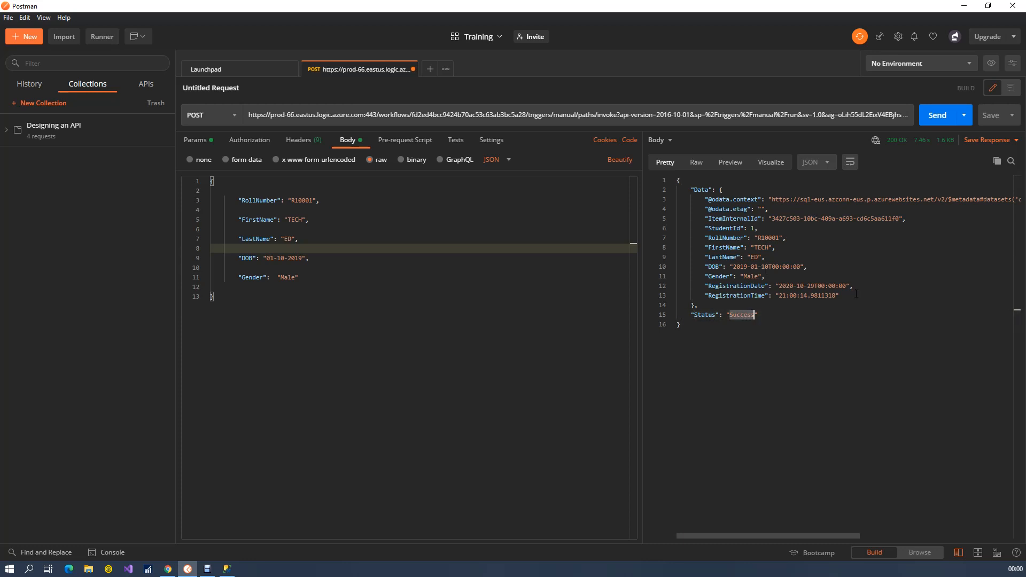
drag(841, 296, 706, 202)
click(701, 190)
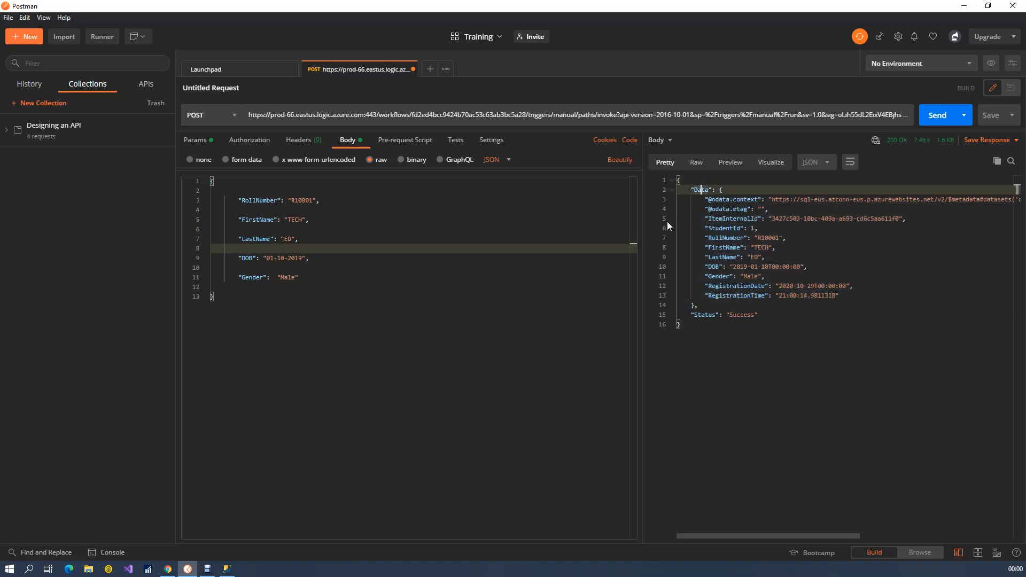
drag(706, 228, 768, 225)
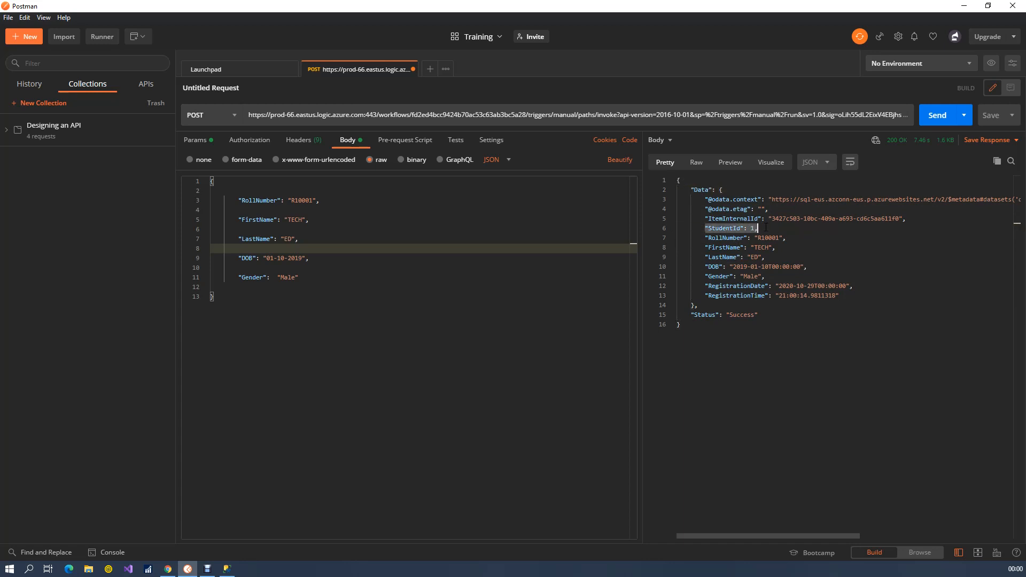
click(762, 228)
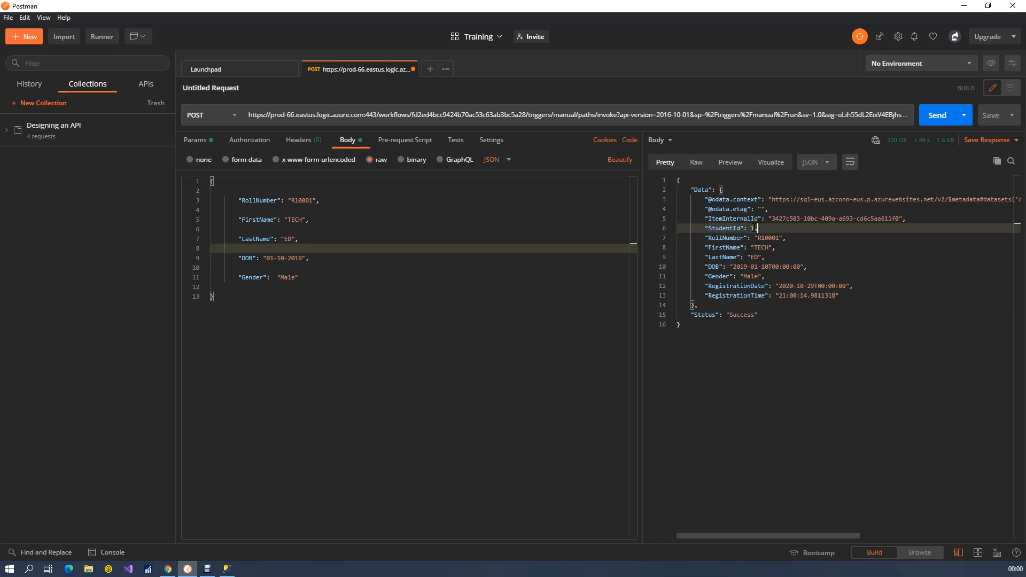
double_click(753, 228)
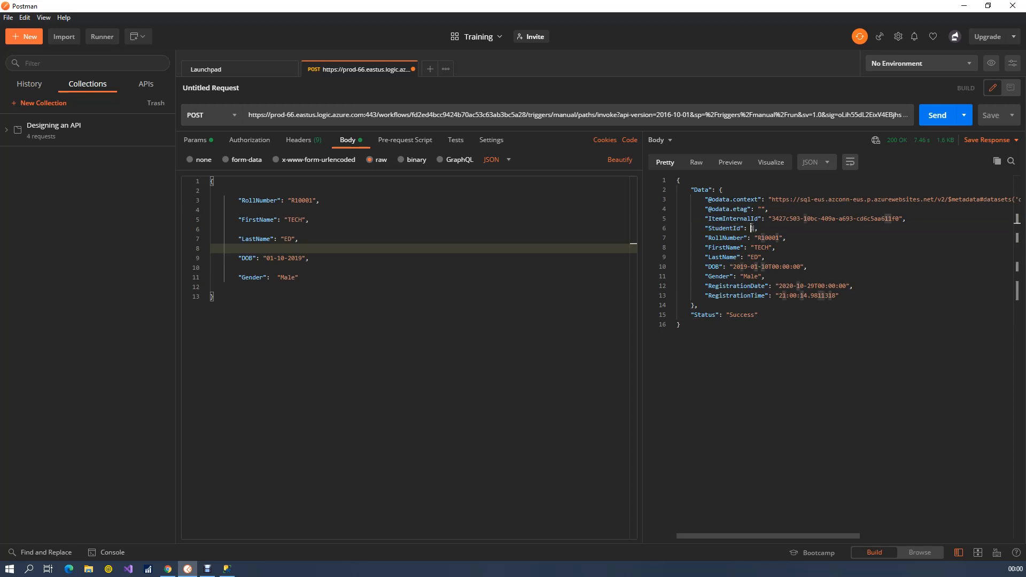
Switch to SQL Server Management Studio, dismiss the server connection prompt and refresh the Training database's Tables folder
click(226, 569)
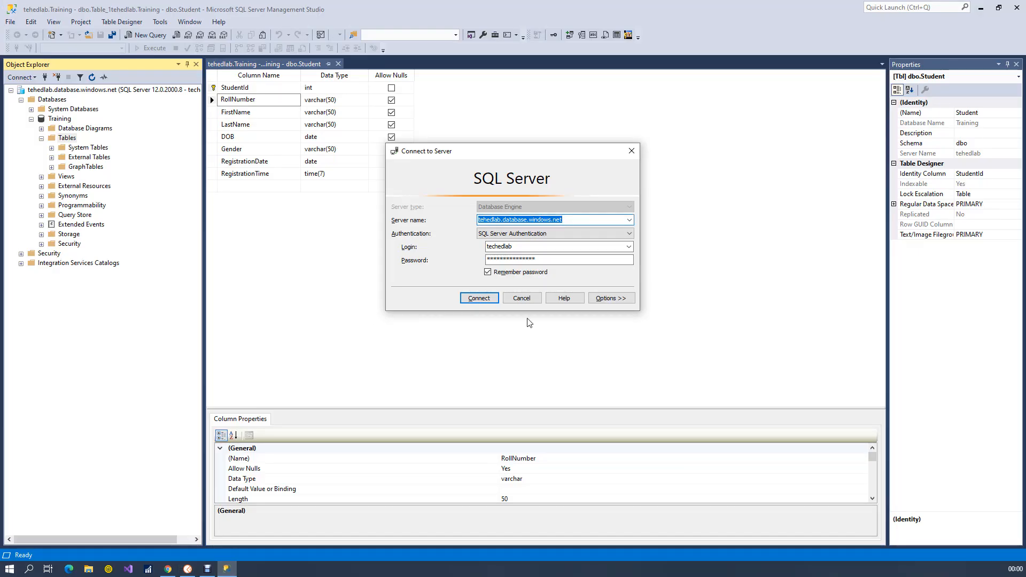
click(522, 298)
right_click(69, 138)
click(98, 189)
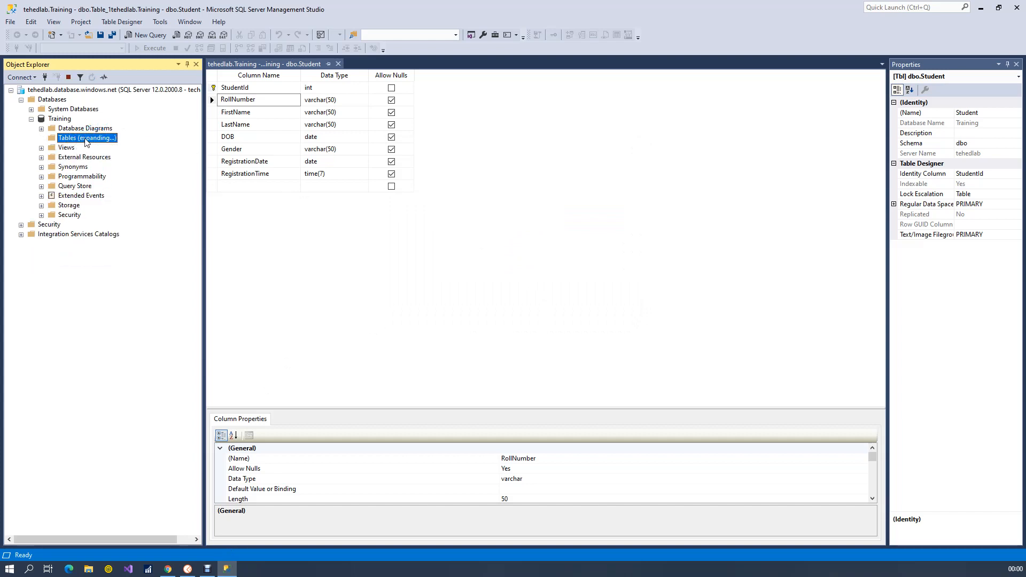
Select the top 1000 rows of the dbo.Student table
click(80, 177)
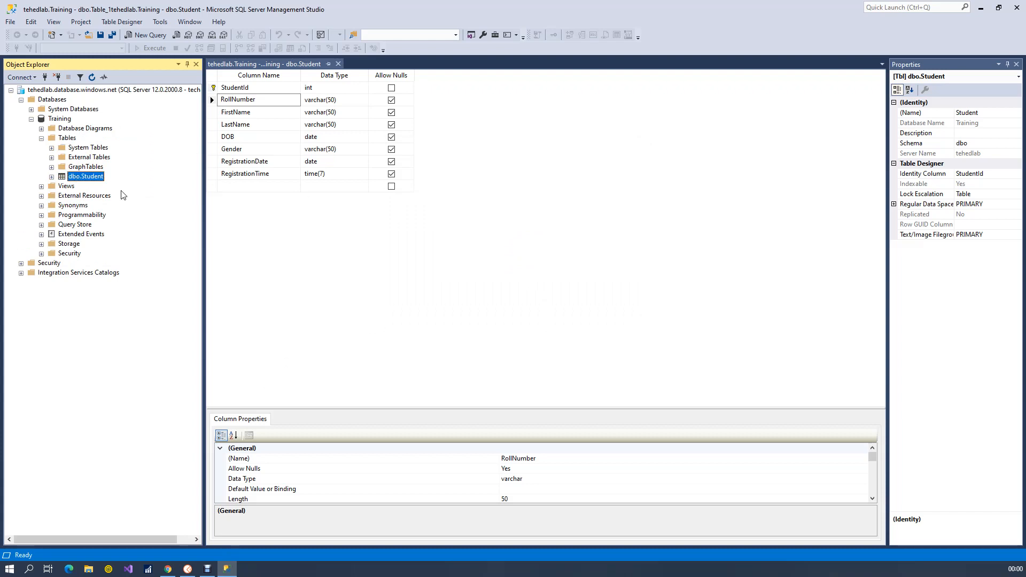
right_click(77, 177)
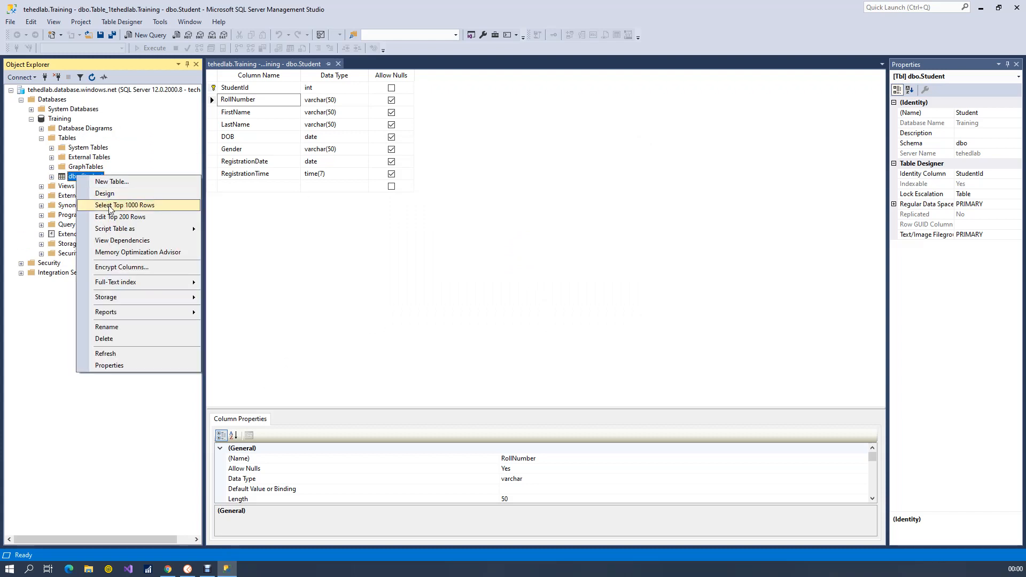
click(110, 207)
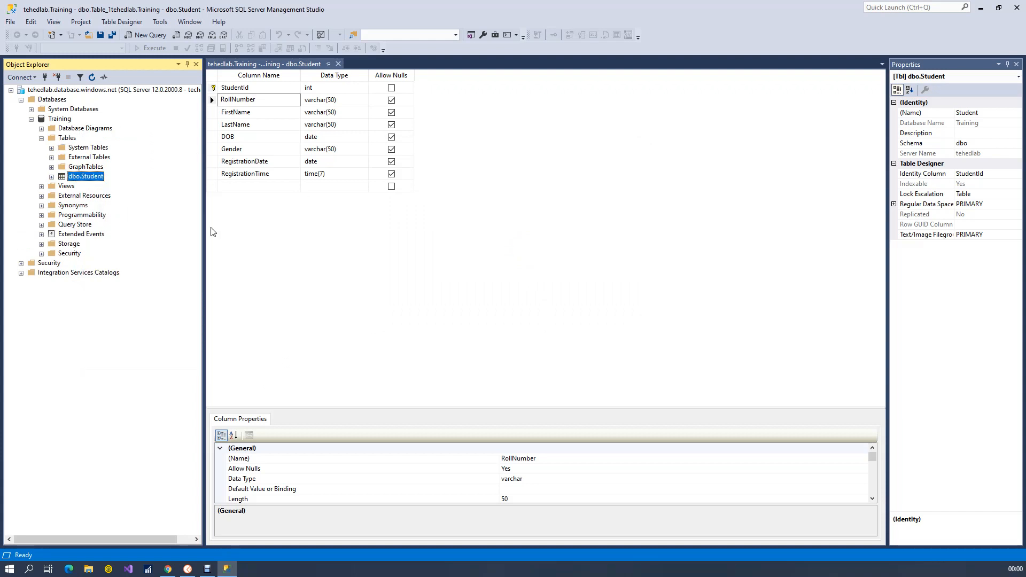
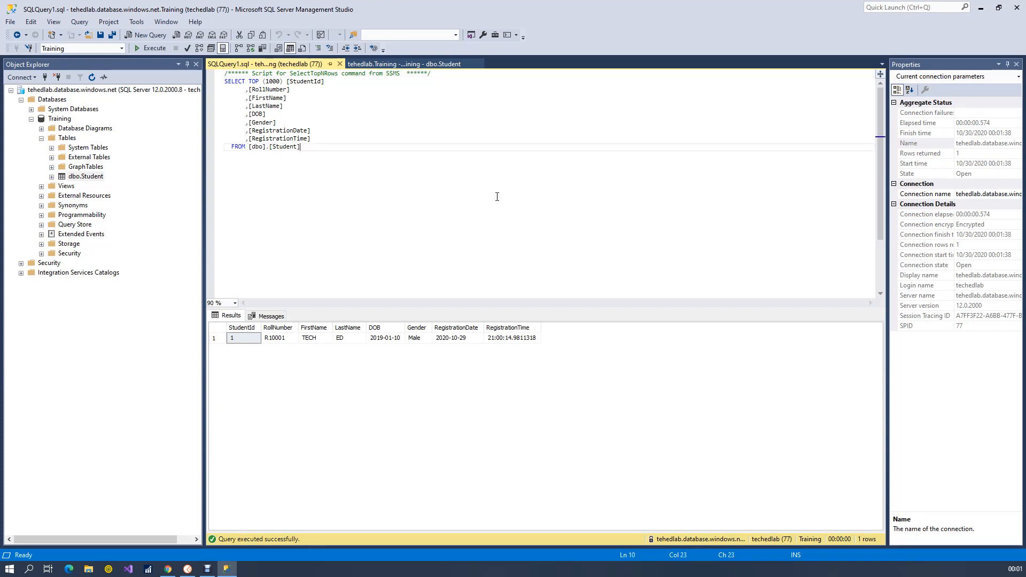
Switch to the Azure portal, open the INSERT-StudentInfo-SQL overview, refresh its runs history and open the latest run
click(984, 7)
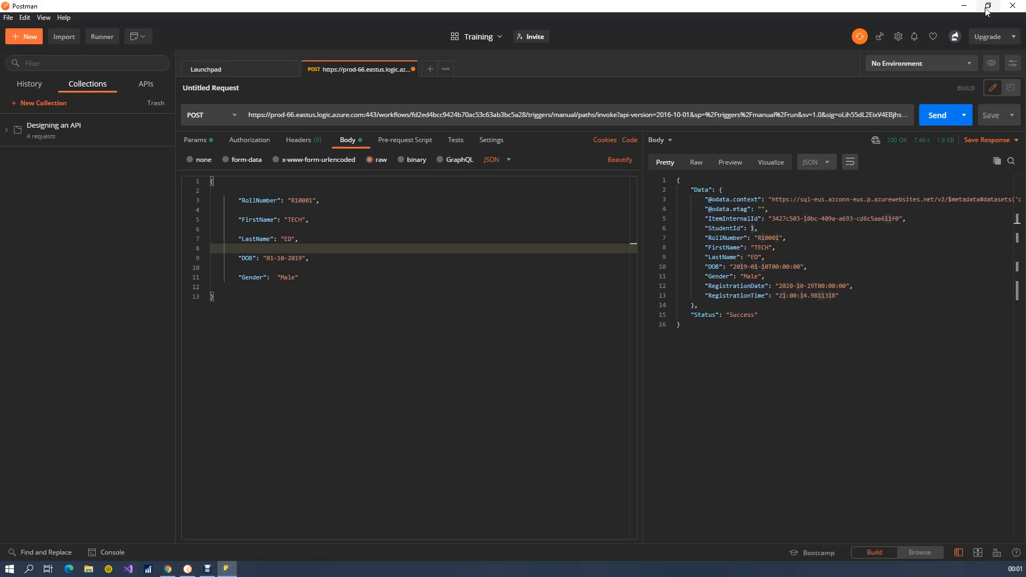
click(168, 568)
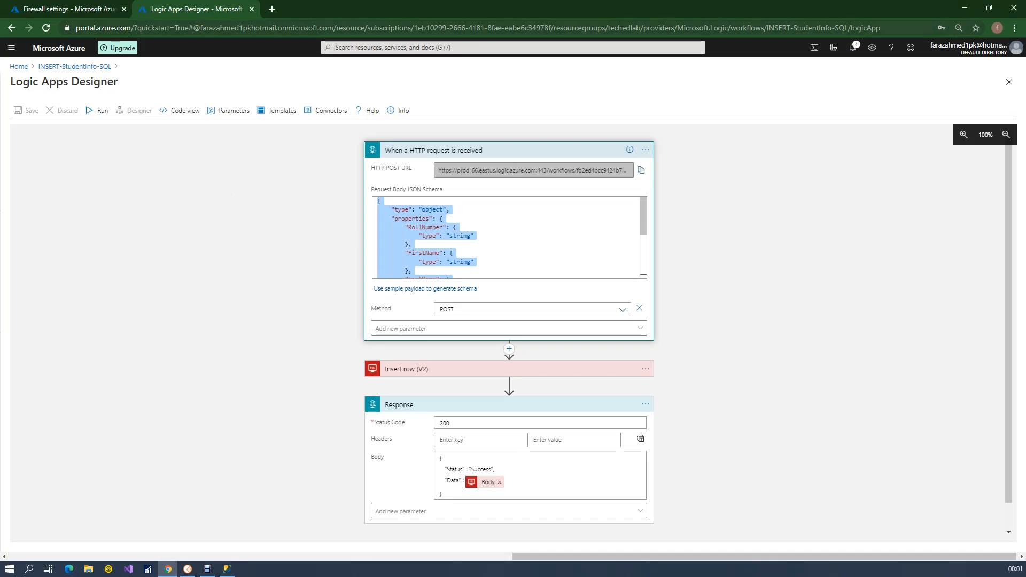
click(96, 66)
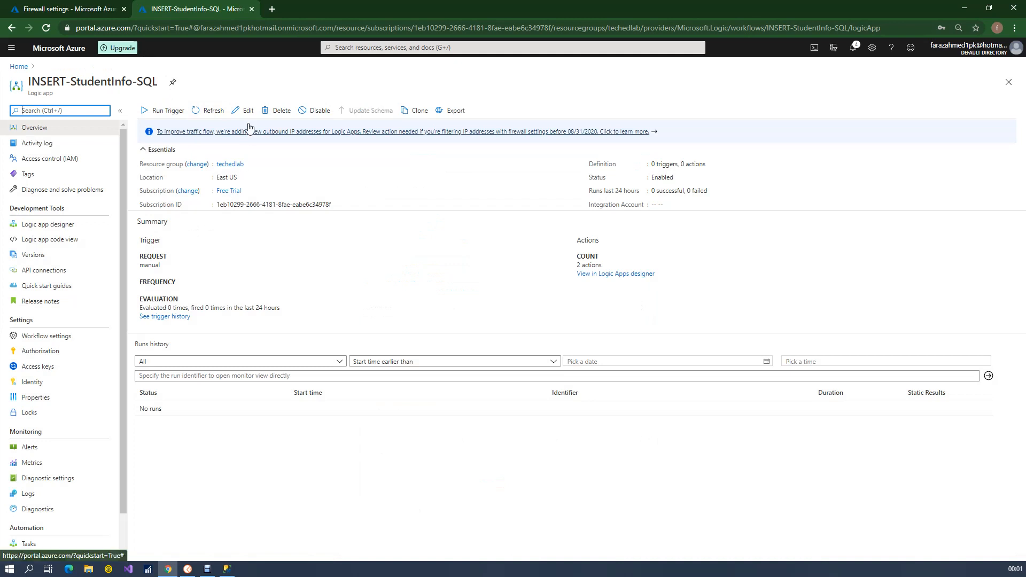
click(217, 110)
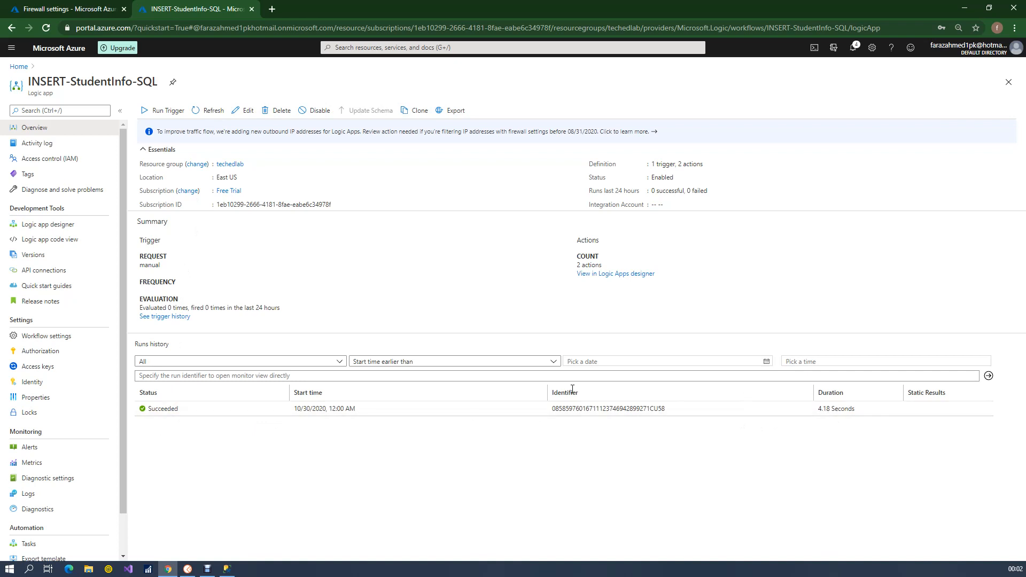
click(163, 412)
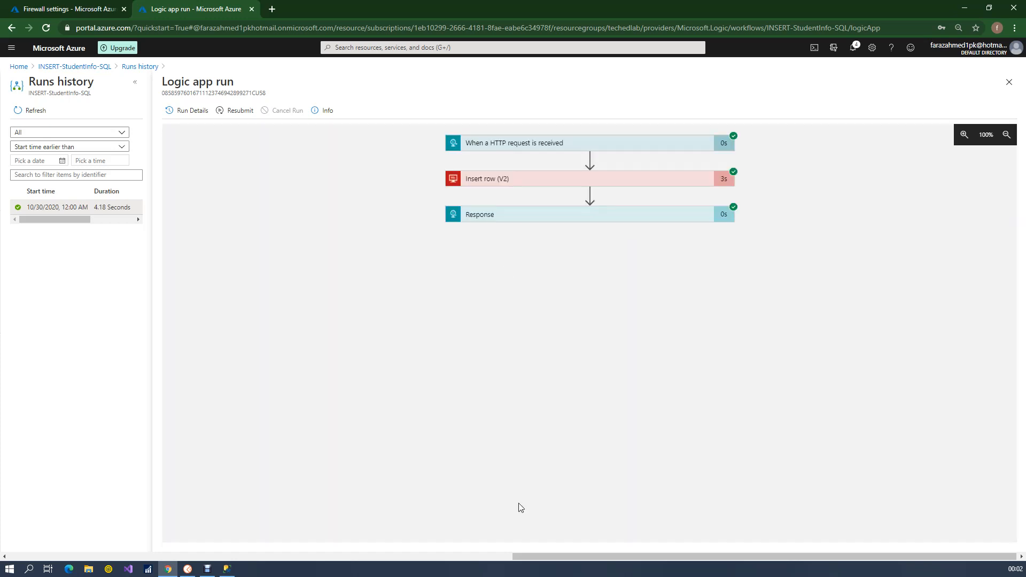
Examine the run's HTTP request trigger, including its method, schema and the received student fields
click(567, 143)
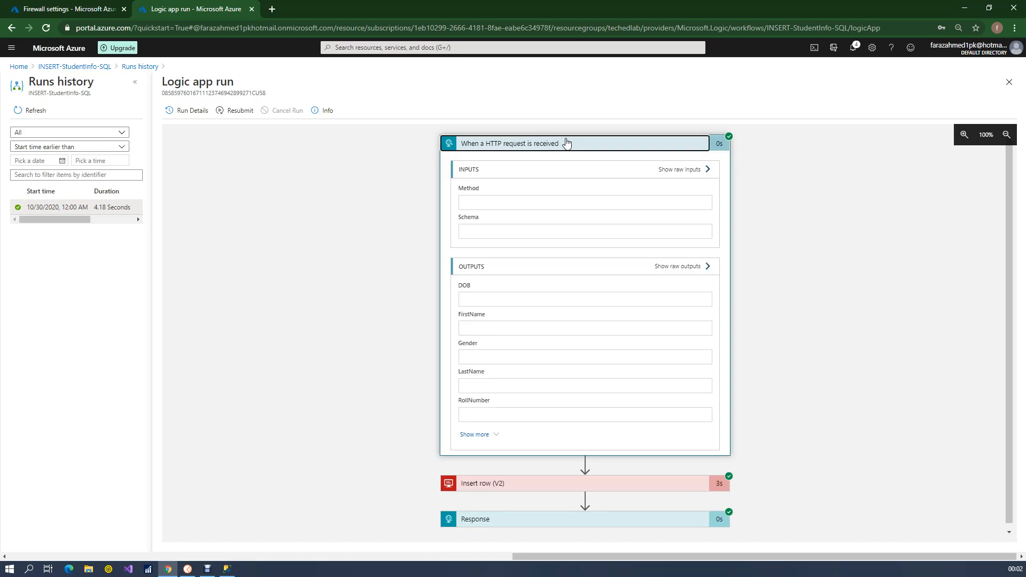
drag(521, 354, 458, 450)
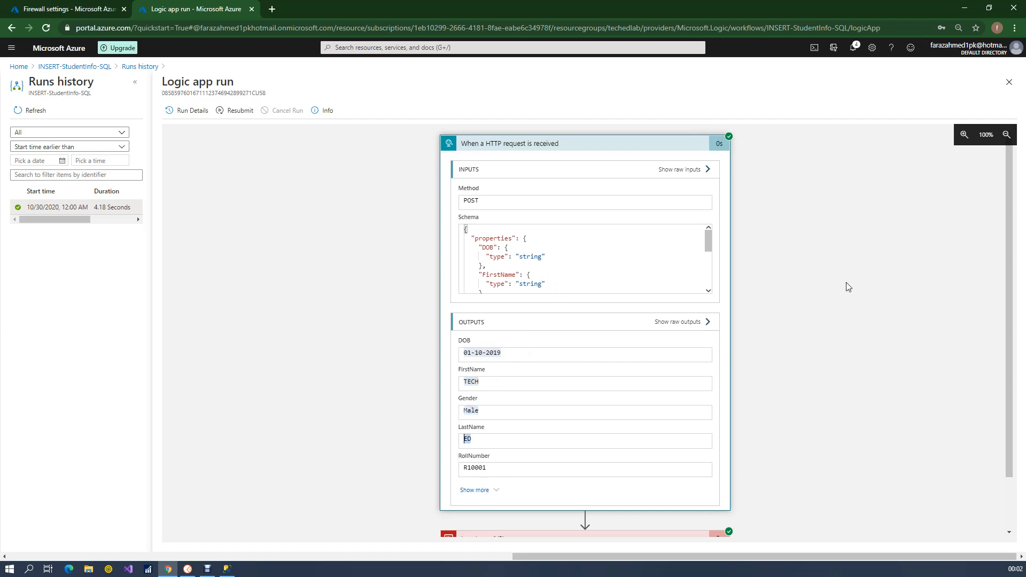
drag(1012, 191, 1012, 302)
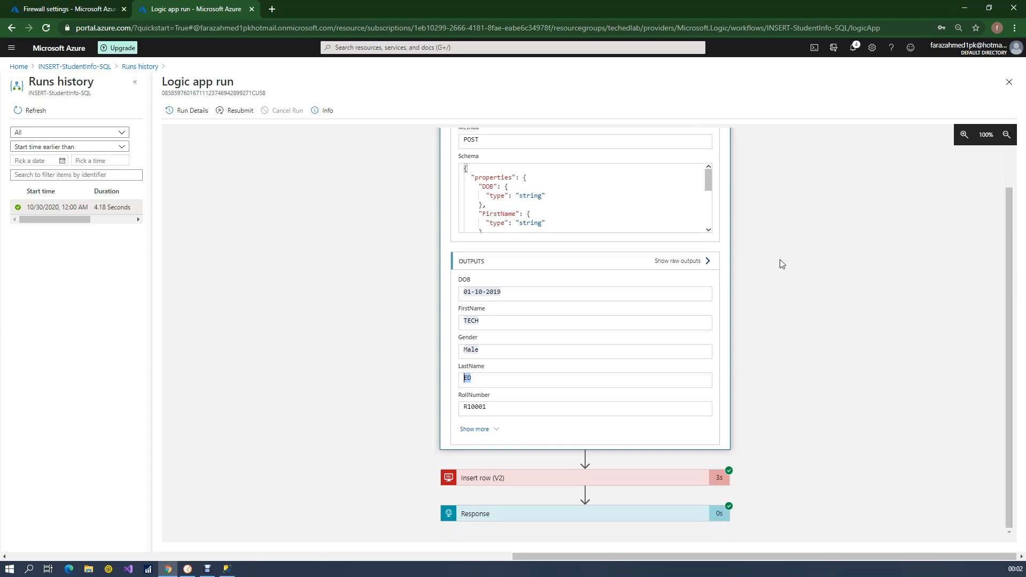
double_click(502, 407)
Examine the Insert row (V2) action's inputs and outputs, including the registration date and time
click(518, 475)
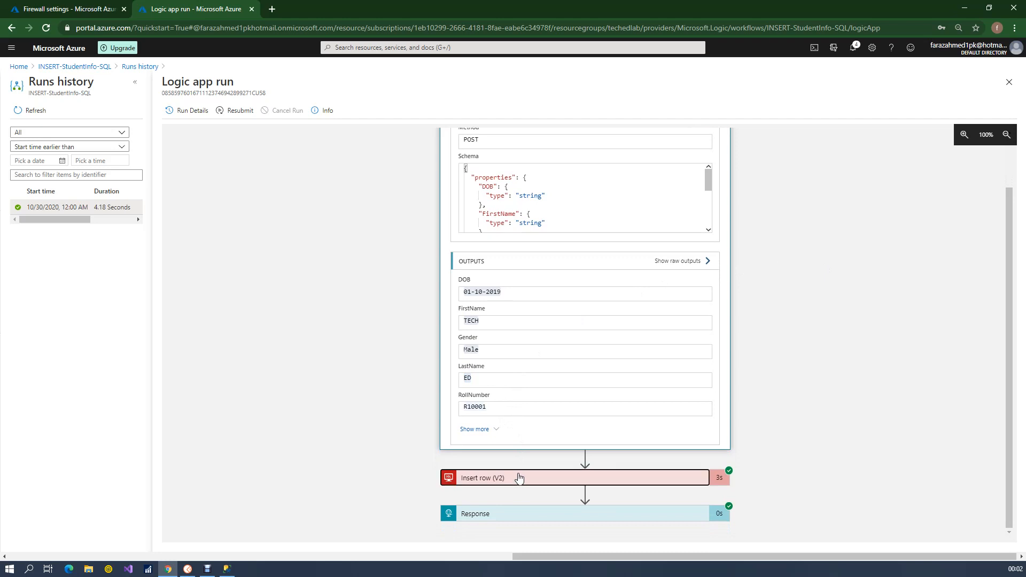
drag(1014, 294, 1015, 424)
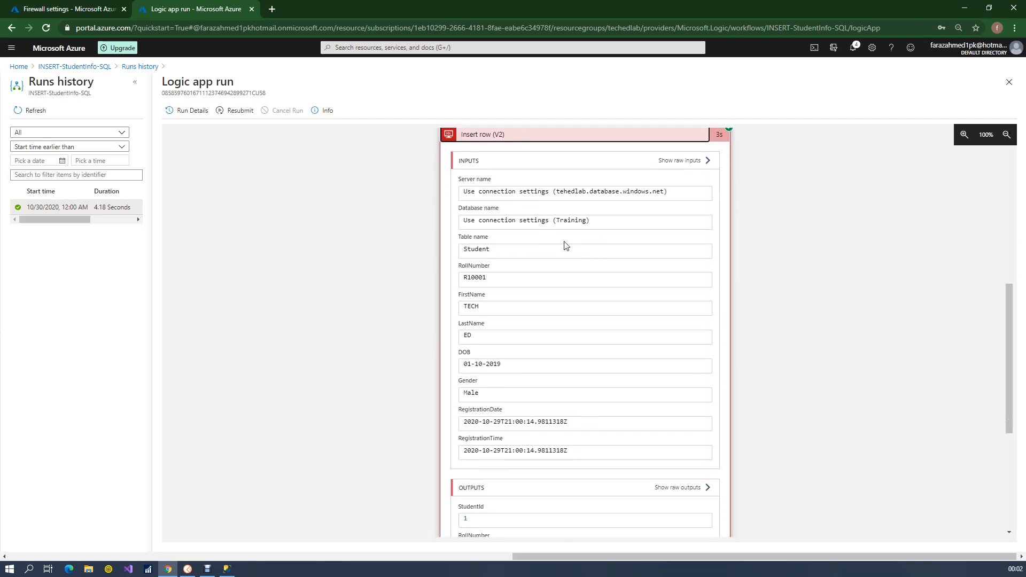
drag(535, 422, 670, 417)
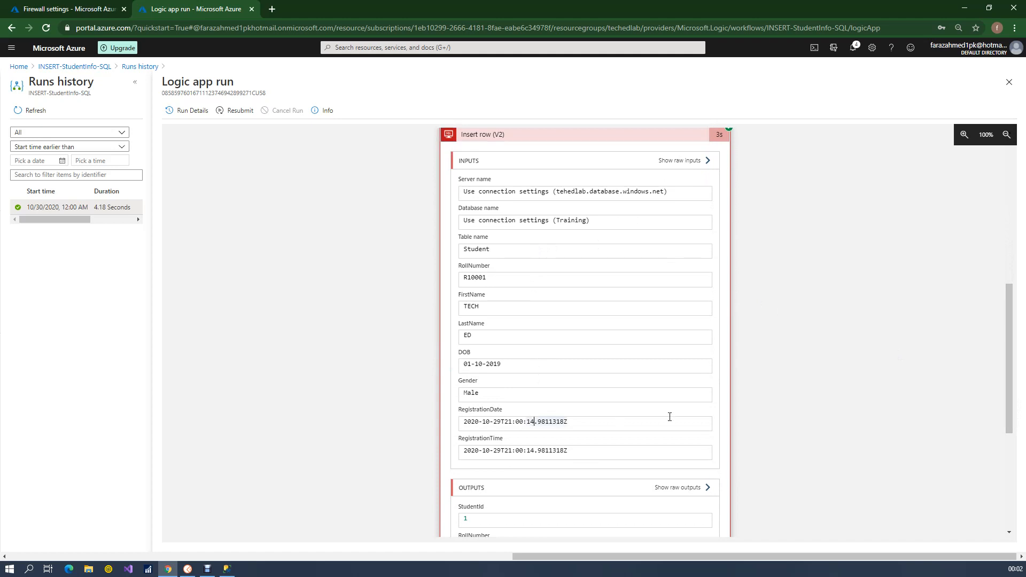
drag(1012, 310, 1014, 405)
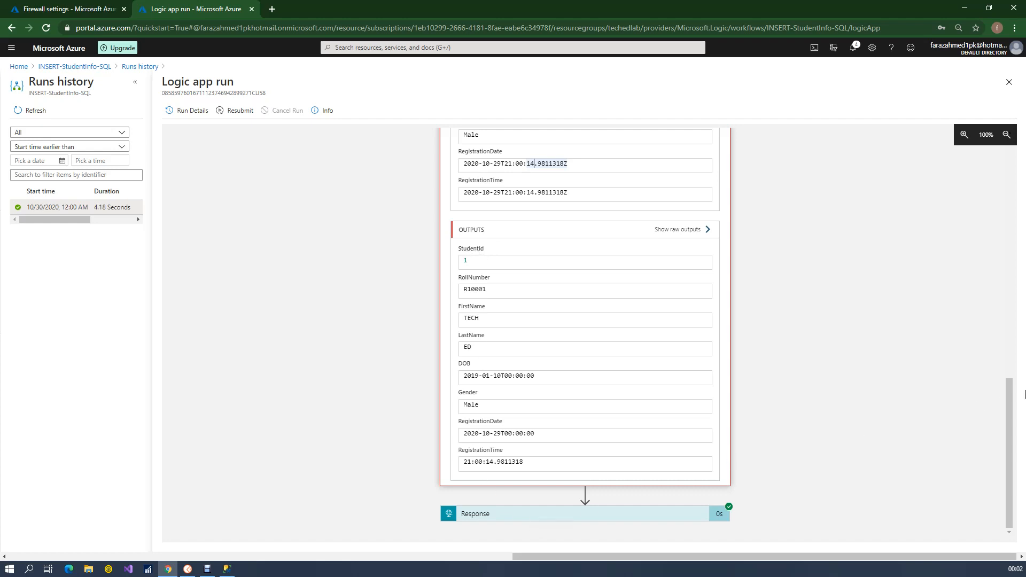
Examine the Response action's body through to its Status field, and return to the logic app and open it for editing
click(640, 516)
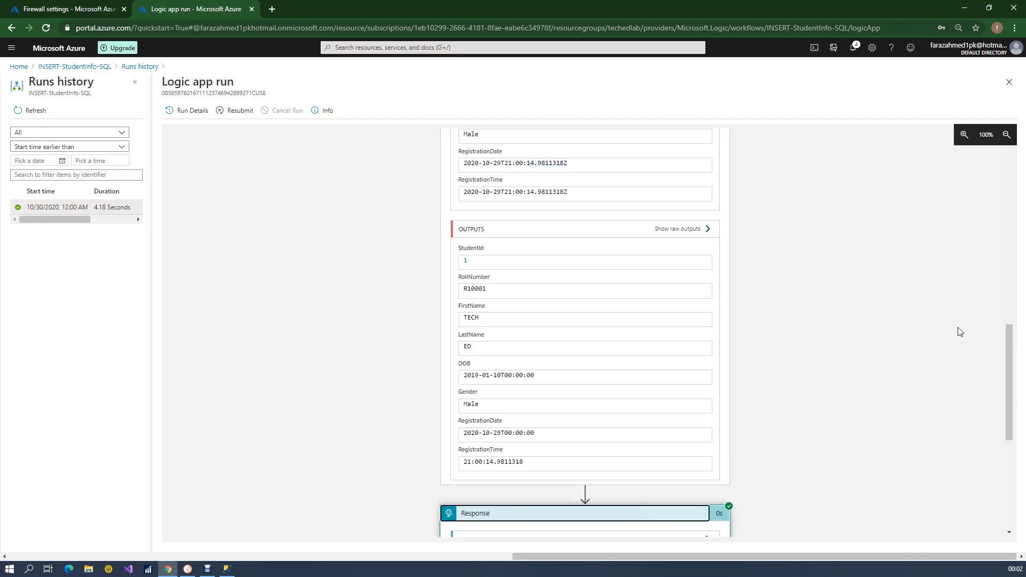
drag(1009, 350, 1009, 438)
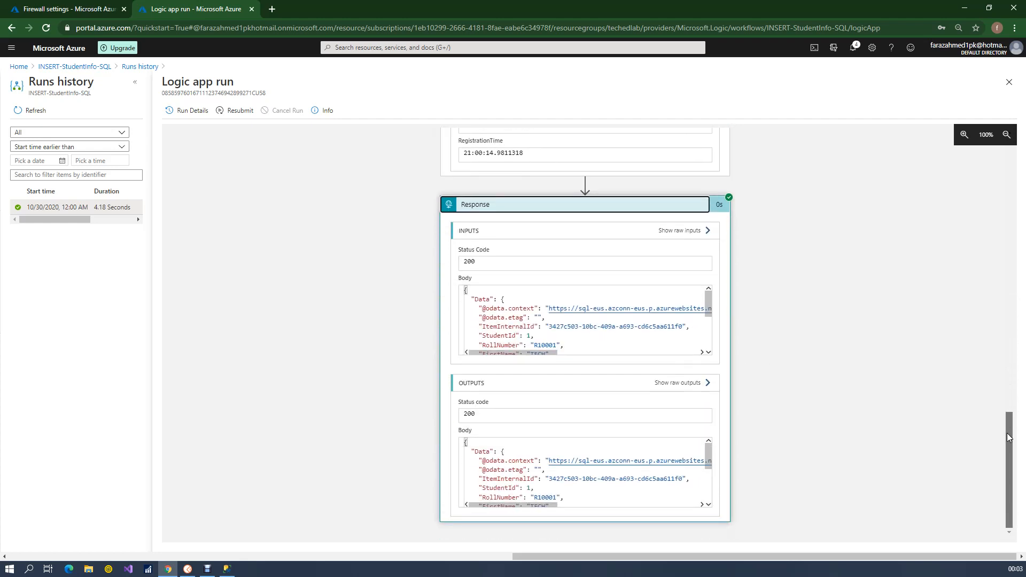
drag(711, 316, 706, 351)
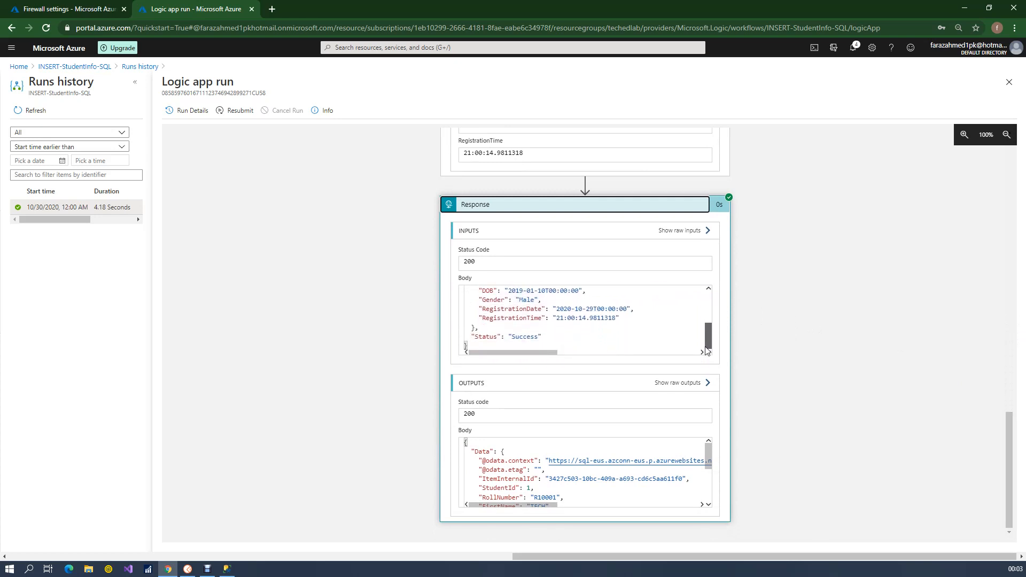
click(532, 336)
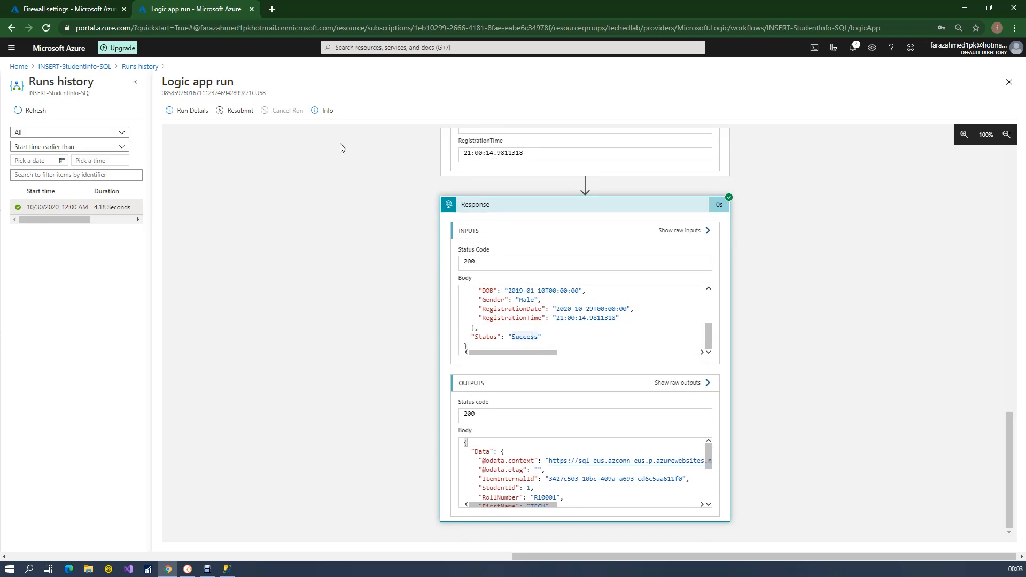
click(92, 68)
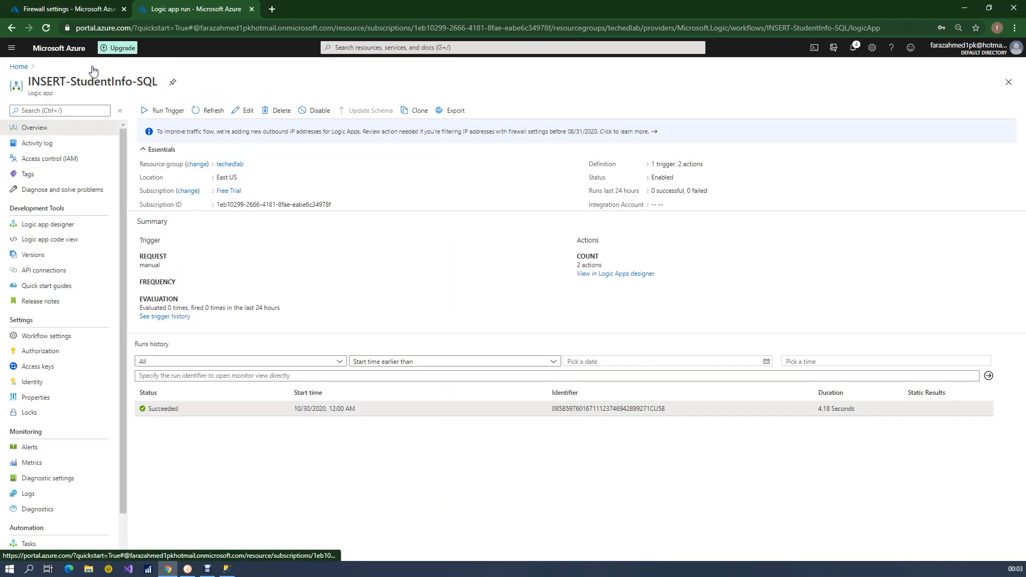
click(245, 110)
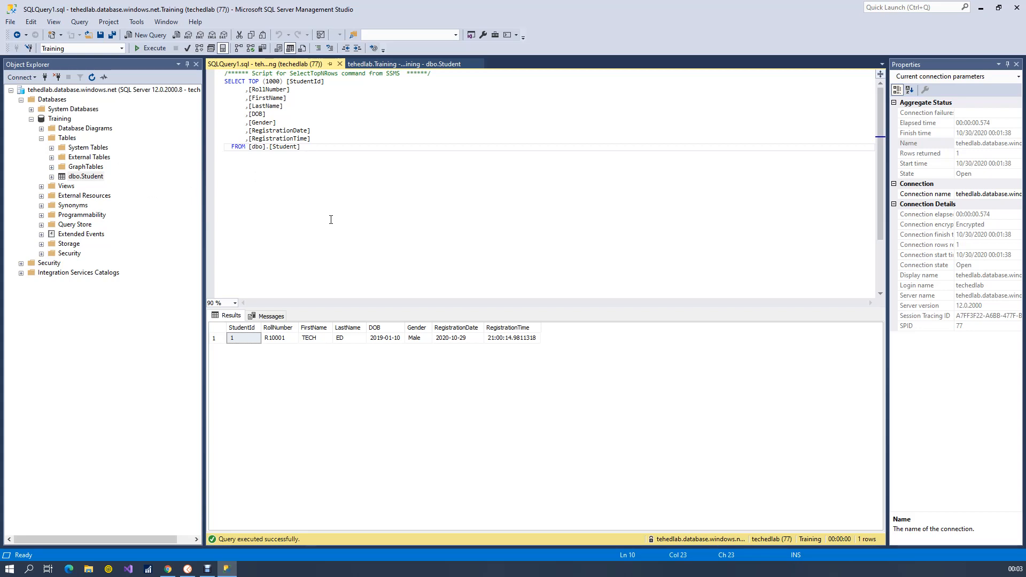
Switch to SQL Server Management Studio and open the dbo.Student table's design
click(89, 177)
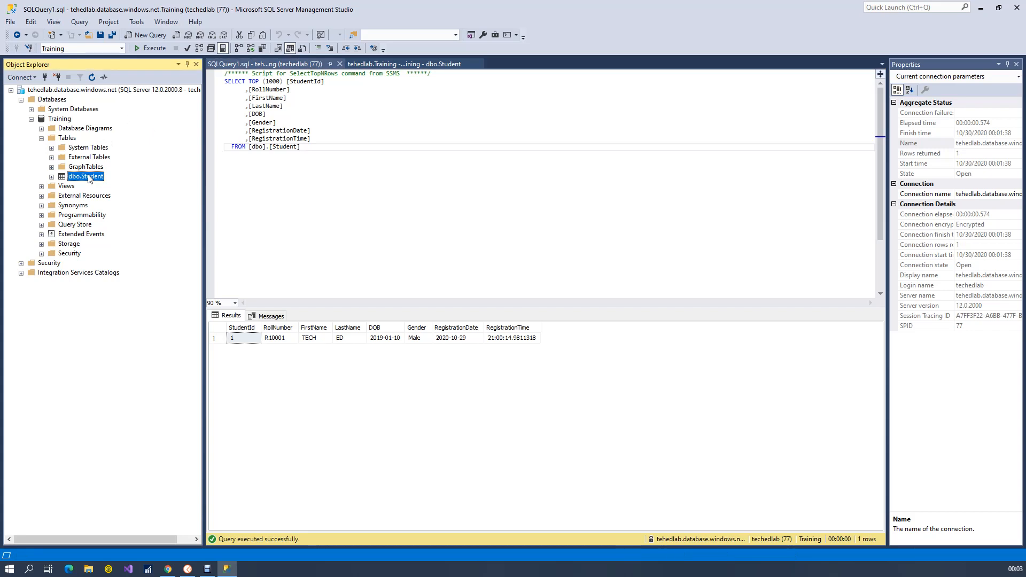
key(F2)
key(Escape)
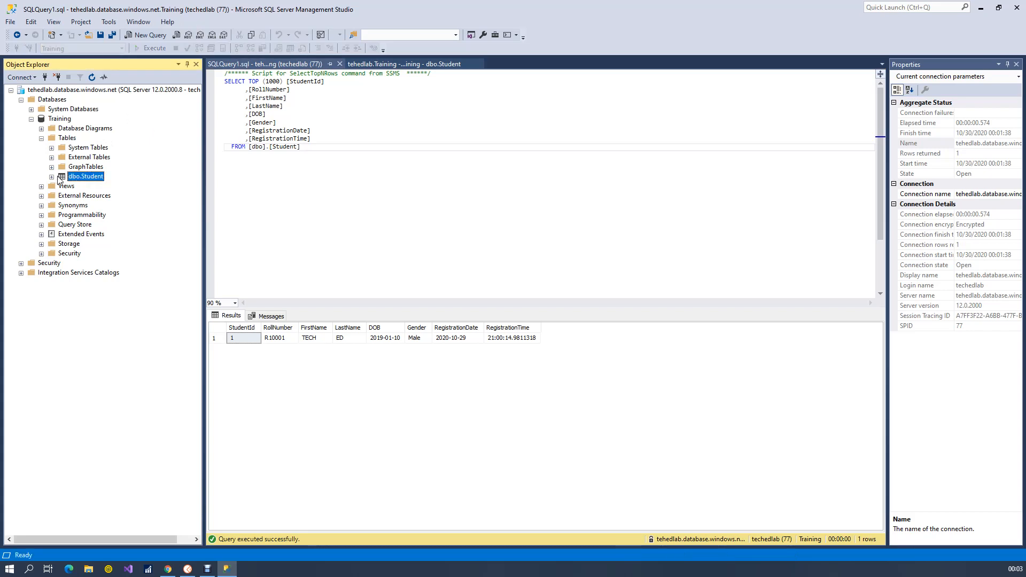
right_click(83, 177)
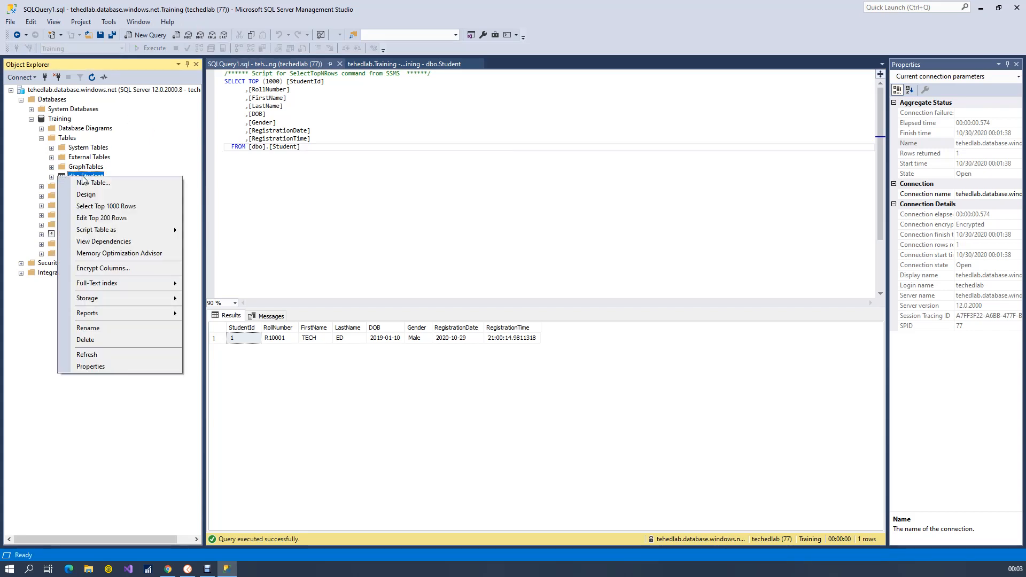
click(105, 194)
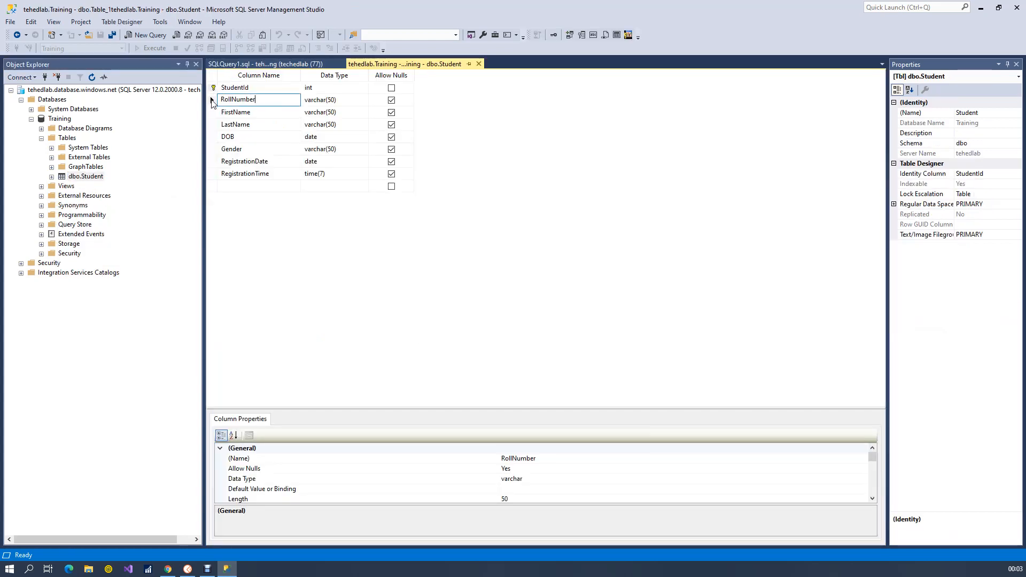
Set StudentId and RollNumber together as the Student table's primary key and save the design
click(213, 88)
shift+click(212, 100)
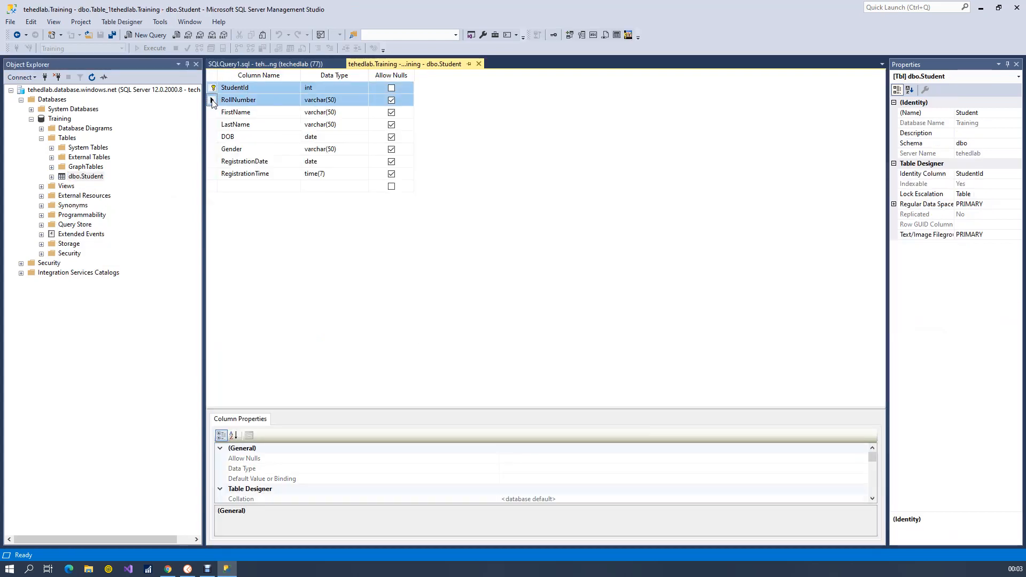
right_click(212, 101)
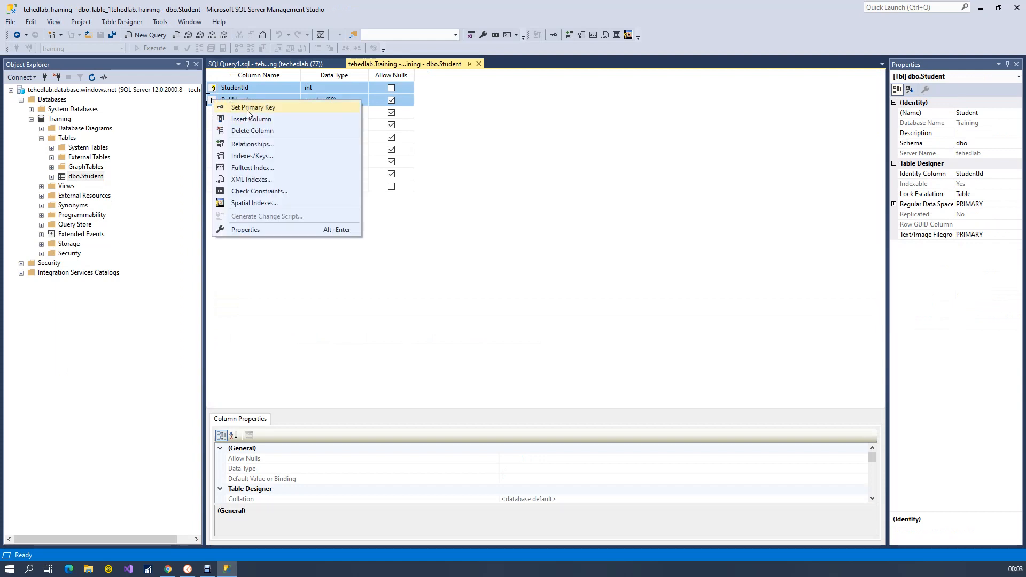
click(251, 107)
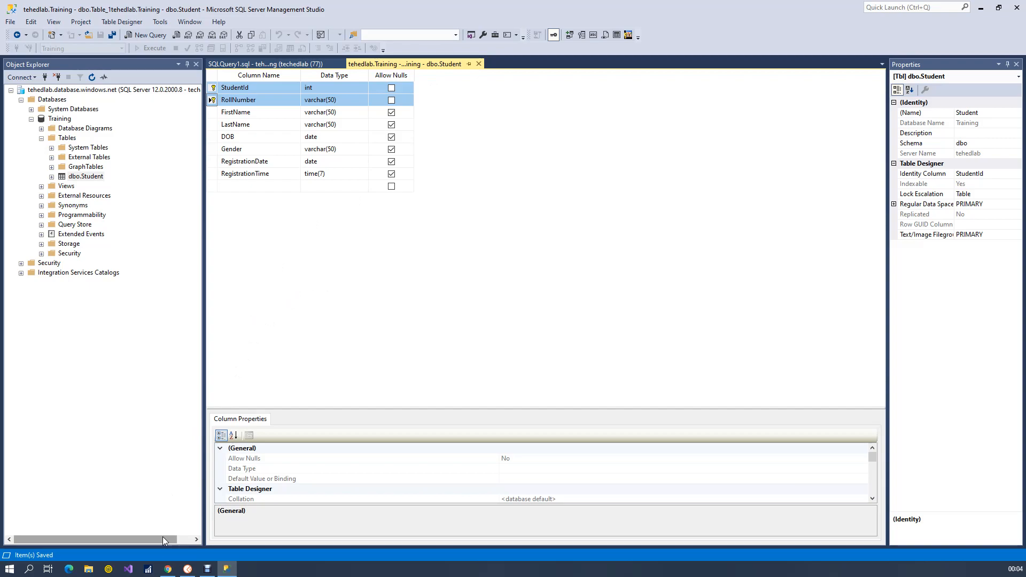
Switch to Postman and resend the POST request with the same RollNumber R10001
click(191, 567)
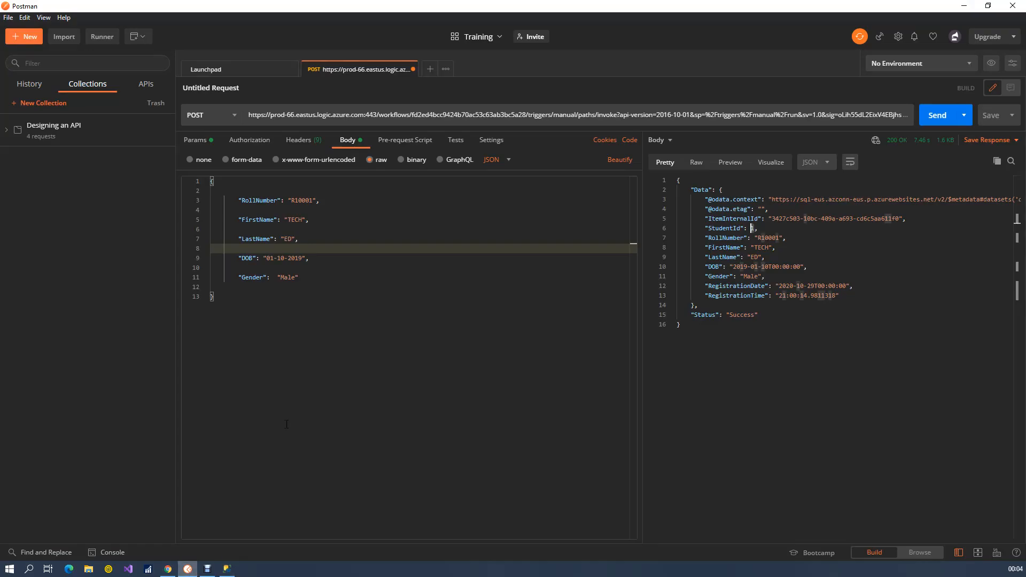
click(353, 332)
click(294, 201)
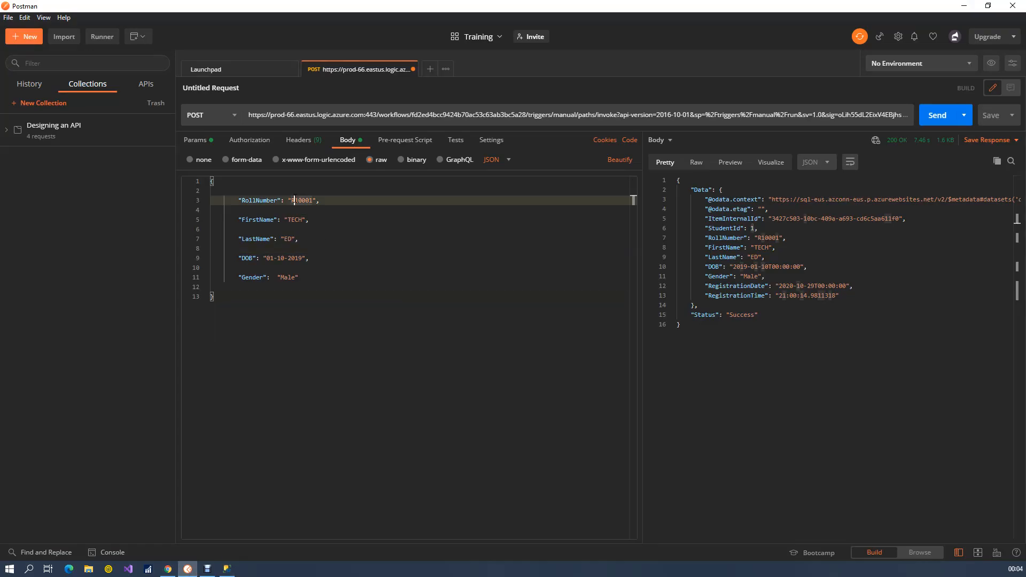
click(939, 116)
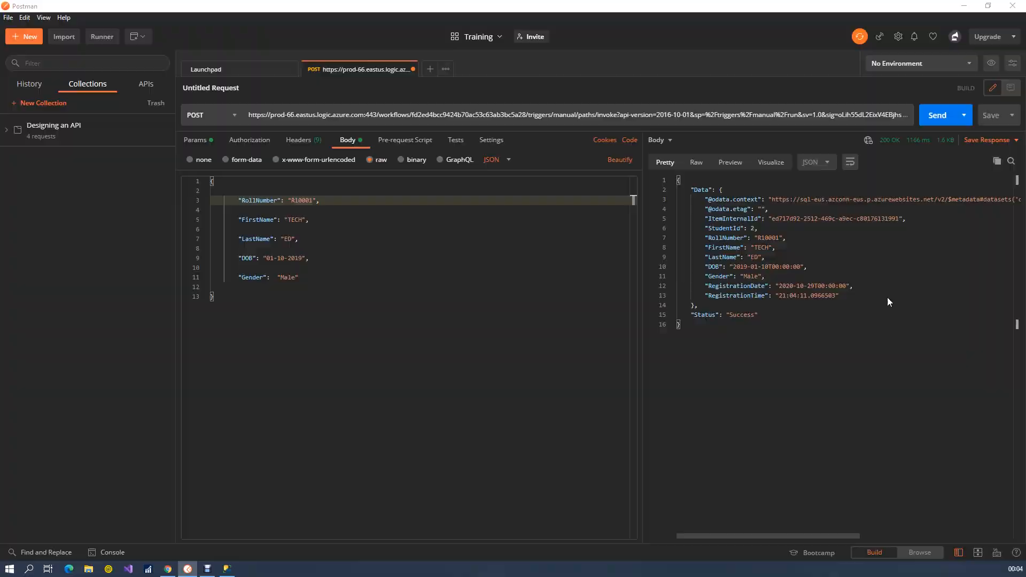
Switch back to SQL Server Management Studio and remove the primary key from the Student table's design
key(alt+Tab)
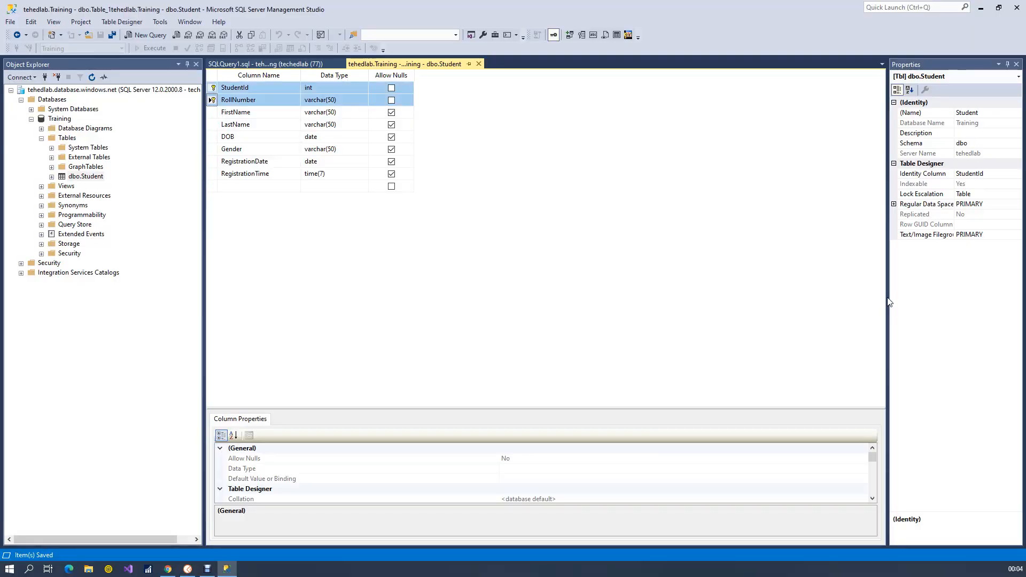
click(212, 101)
right_click(213, 101)
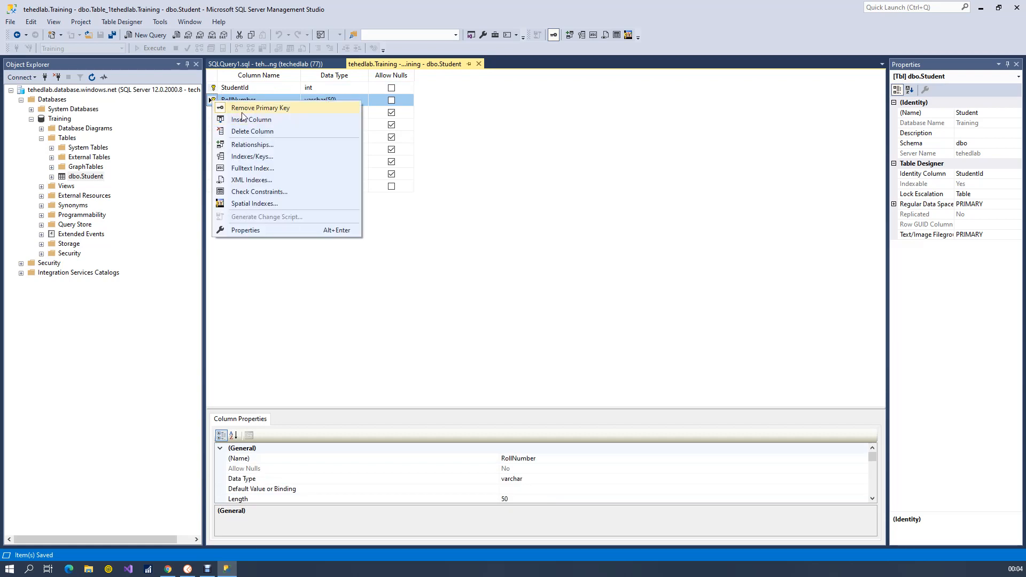
click(213, 88)
right_click(213, 88)
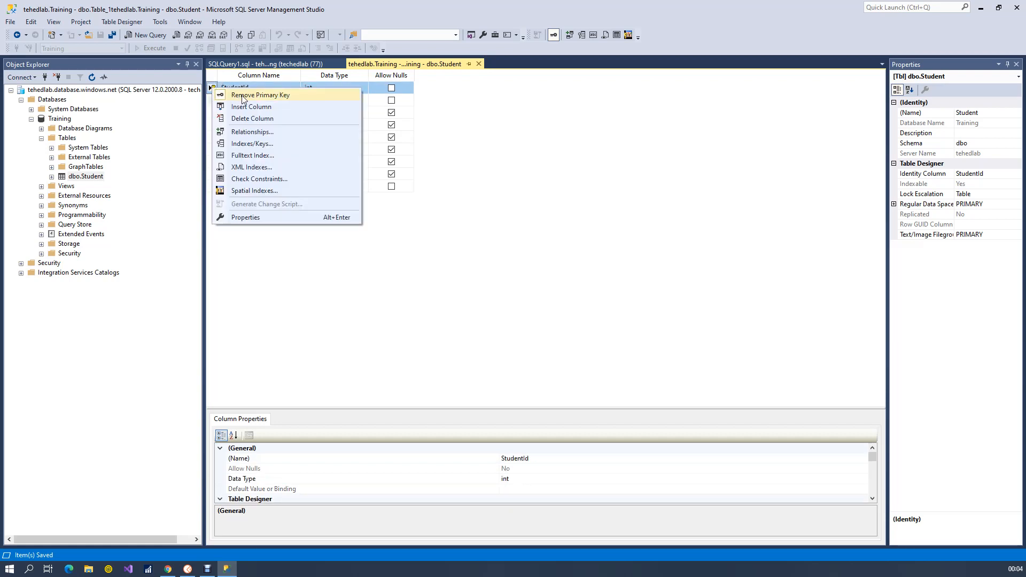
click(215, 93)
Set RollNumber alone as the Student table's primary key, try to save the design and dismiss the save notification
click(213, 101)
right_click(212, 101)
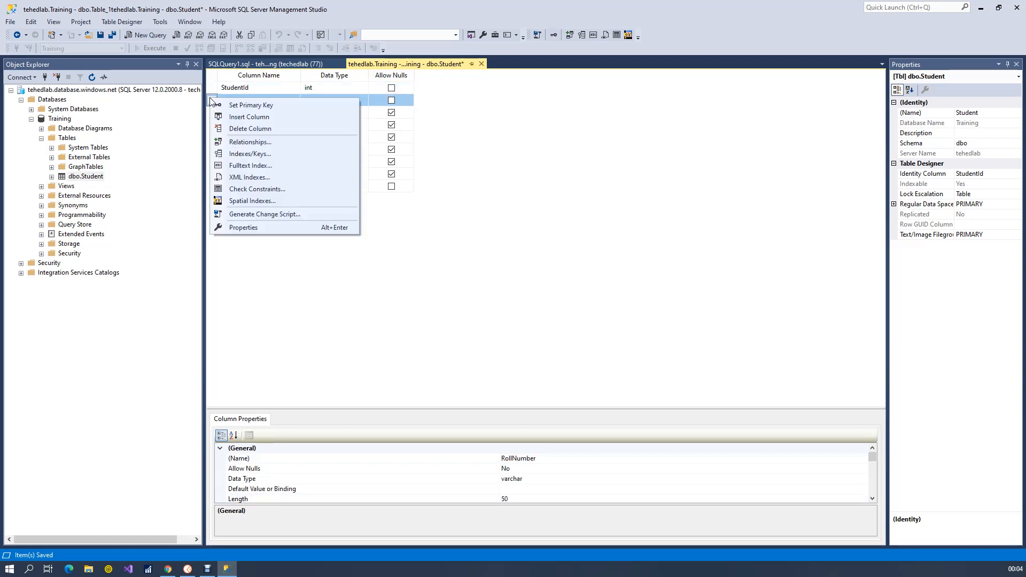
click(240, 106)
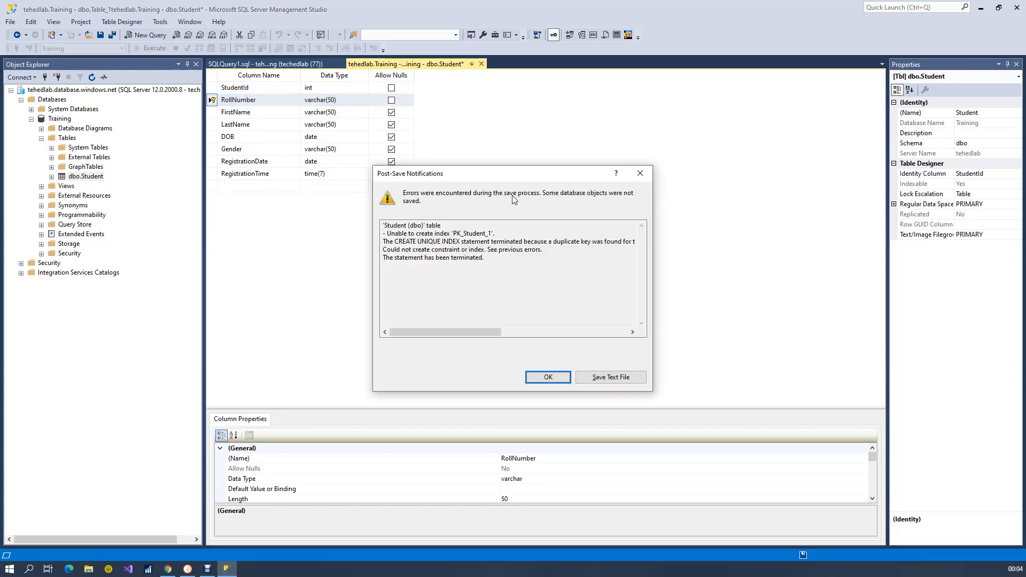
click(549, 377)
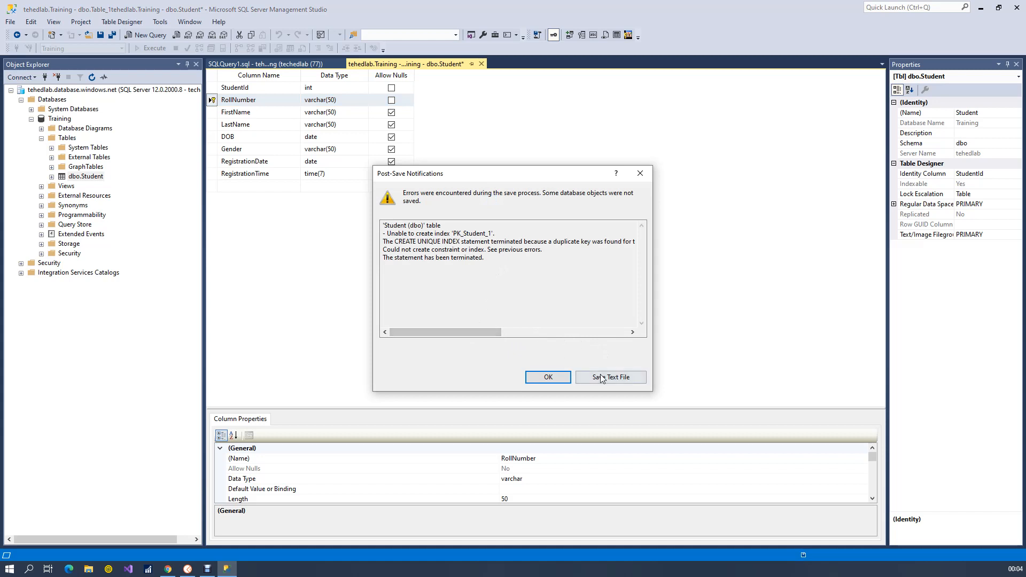
click(550, 379)
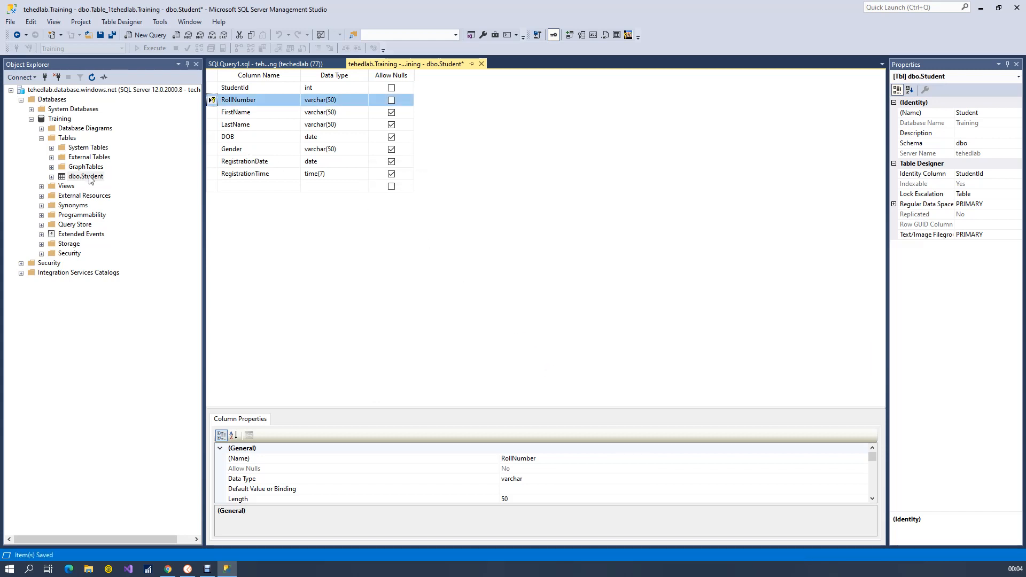
Open the dbo.Student table's rows in an editable data grid
click(299, 65)
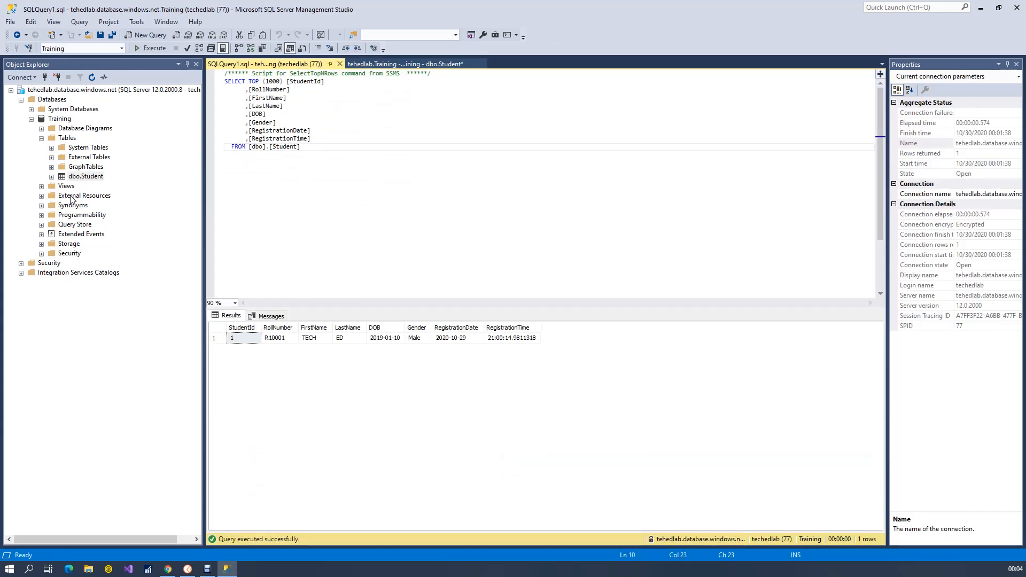
click(97, 176)
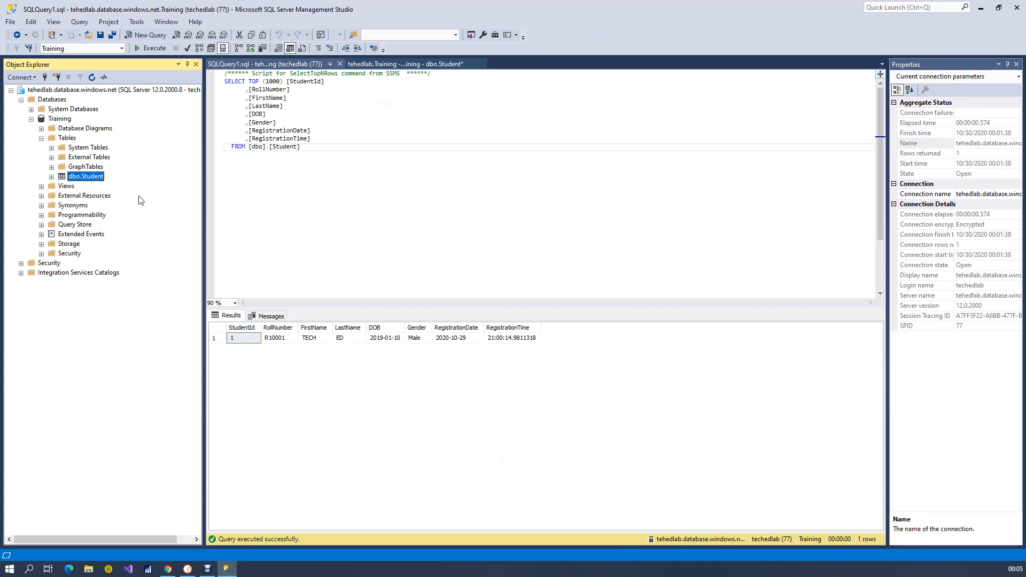
right_click(99, 177)
key(Escape)
click(309, 209)
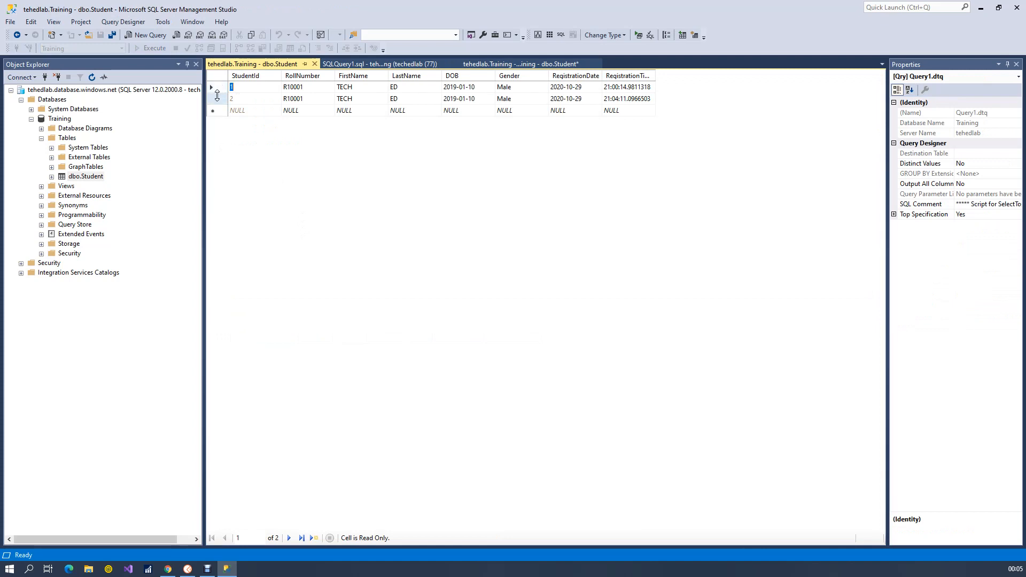
Delete the duplicate R10001 row with StudentId 2 from the Student table and confirm the deletion
right_click(217, 95)
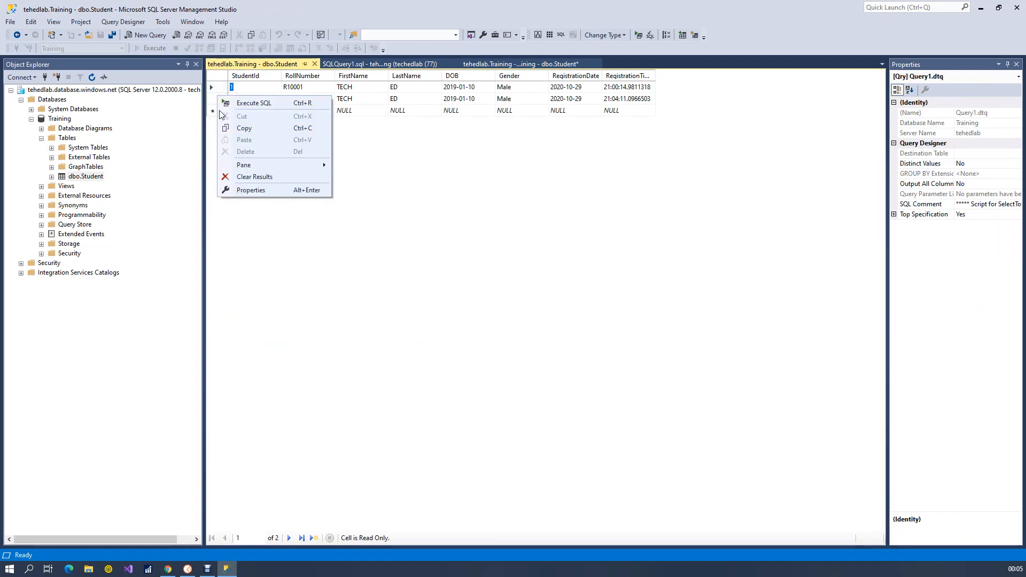
click(212, 100)
right_click(212, 101)
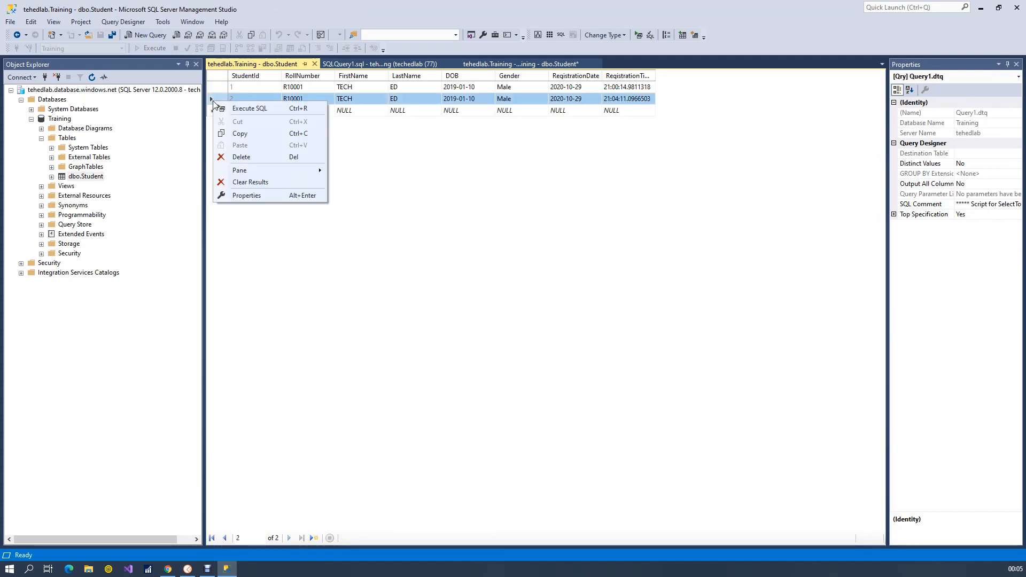
click(291, 157)
click(508, 330)
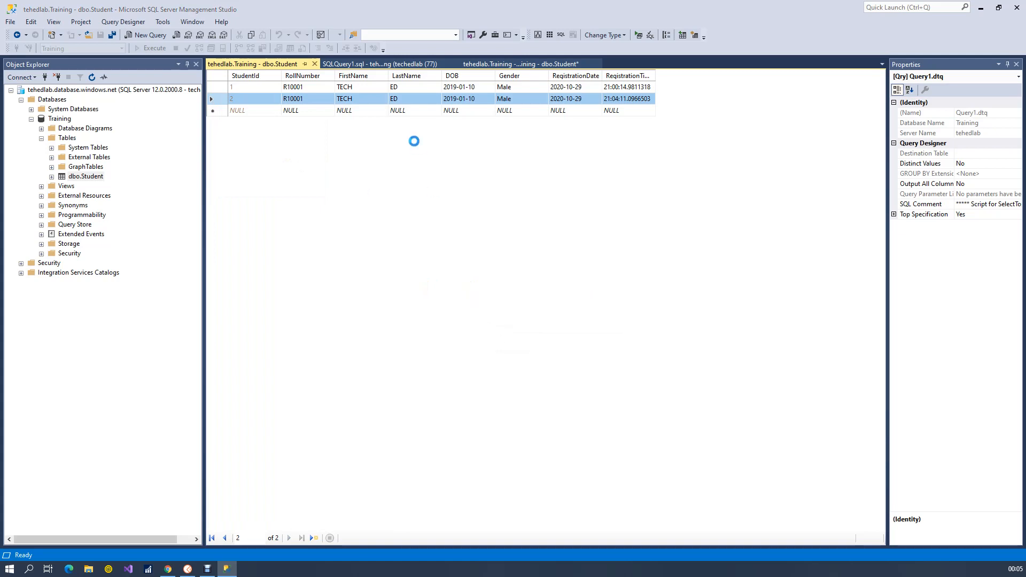
Return to the Student table's design and save it with RollNumber as the primary key
click(386, 63)
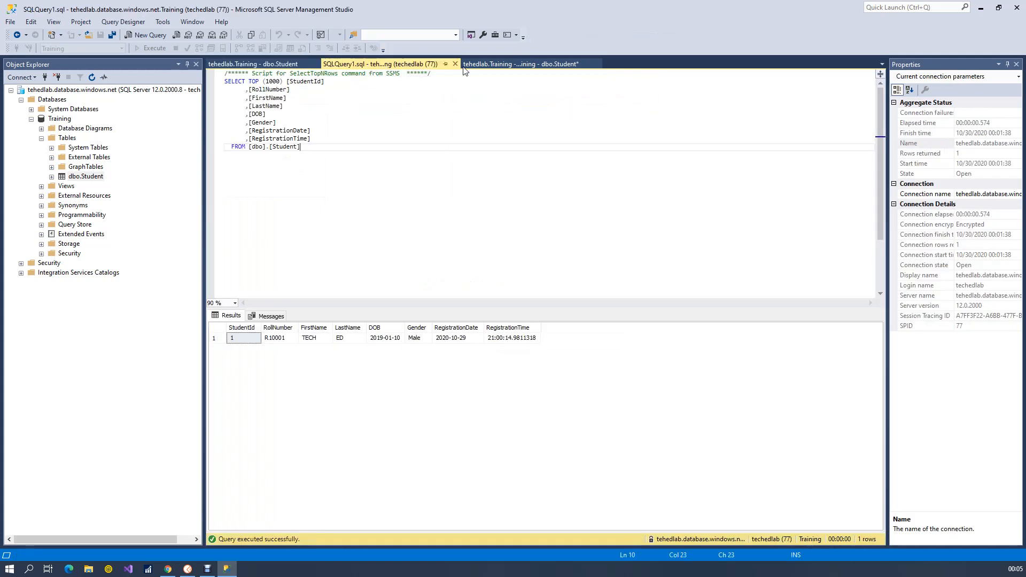
click(496, 65)
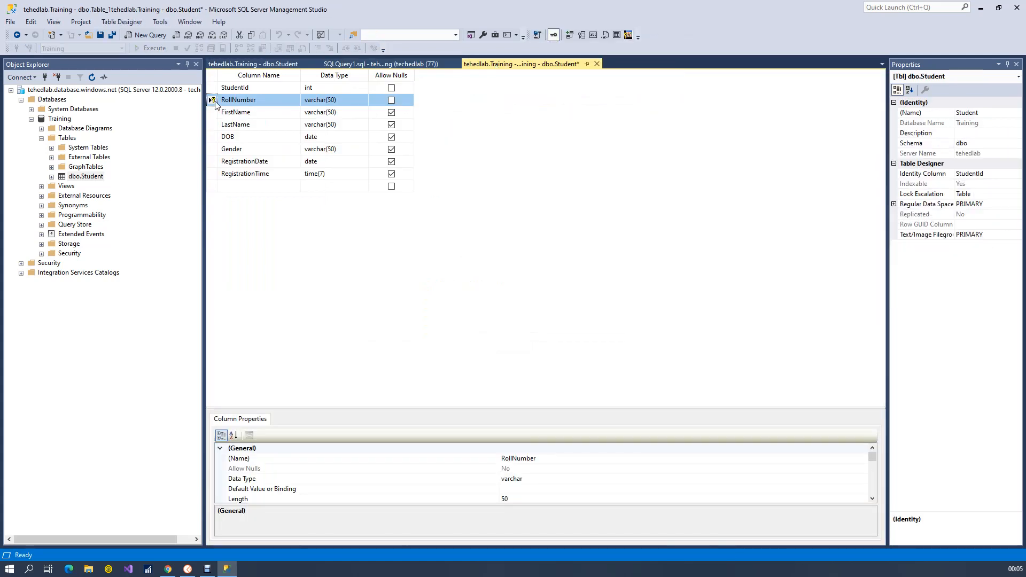
key(ctrl+s)
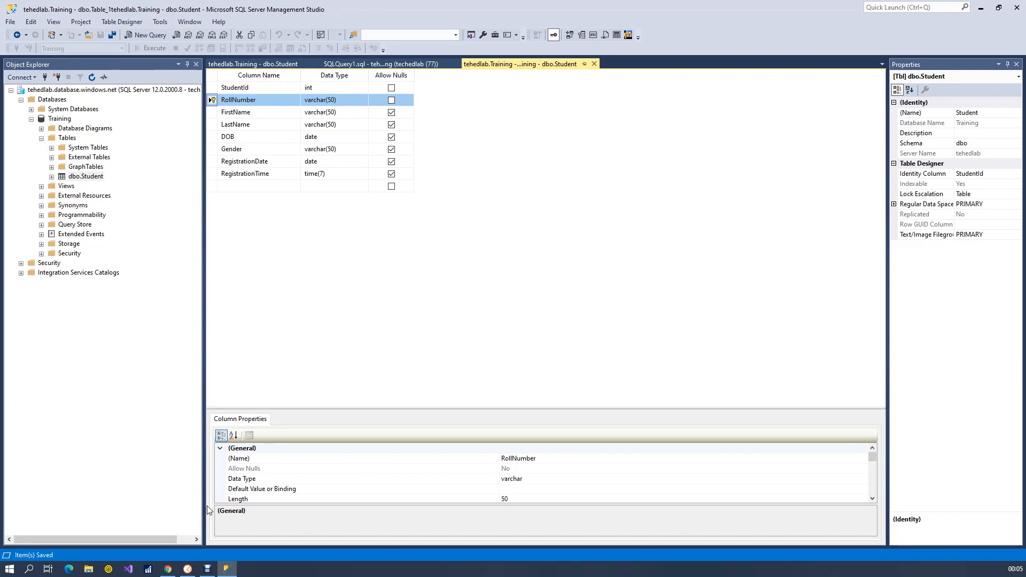
Switch to Postman, resend the POST request with the existing RollNumber R10001 and review the response
click(188, 568)
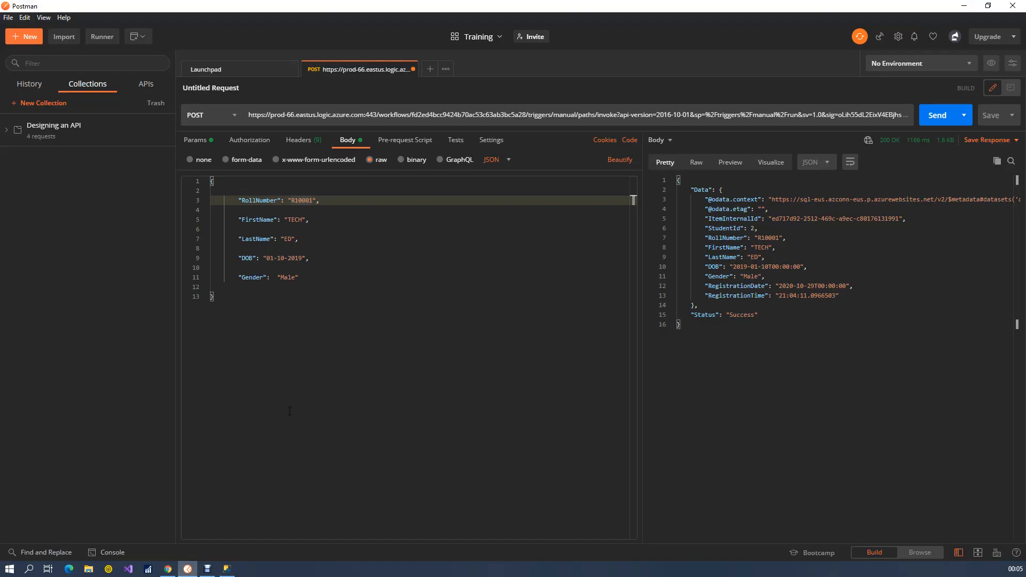
click(358, 375)
click(455, 256)
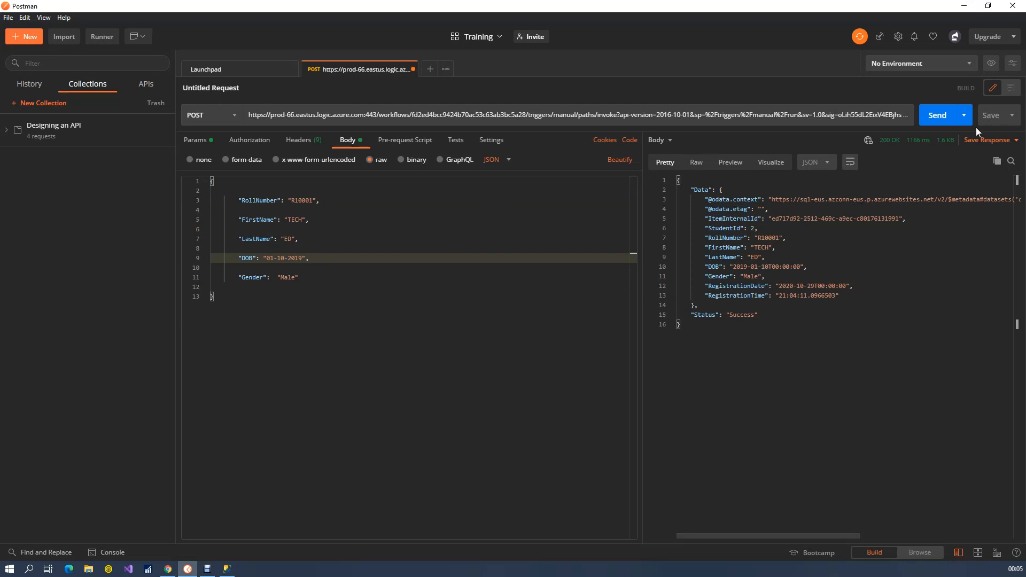
click(938, 116)
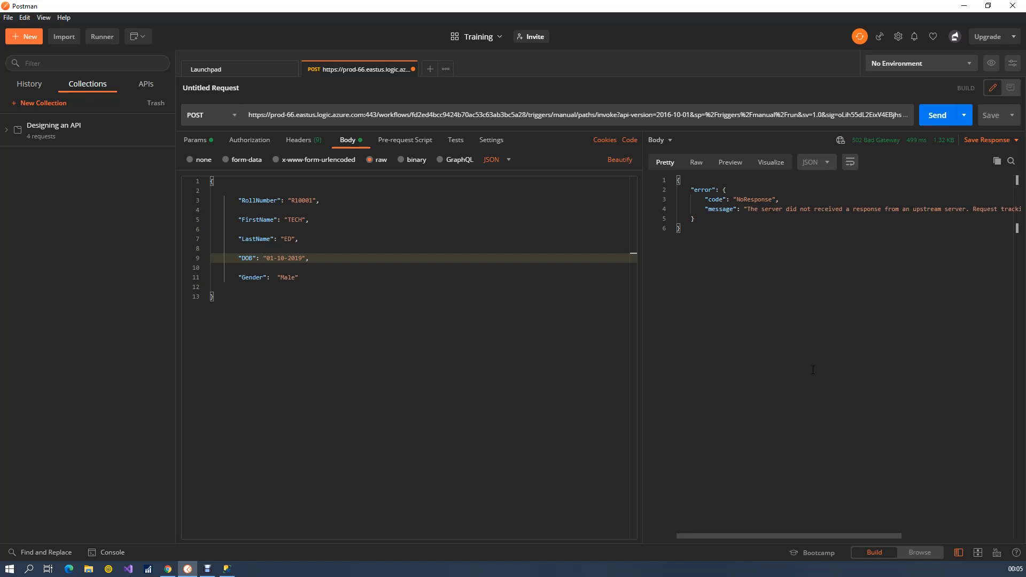
drag(802, 537, 735, 518)
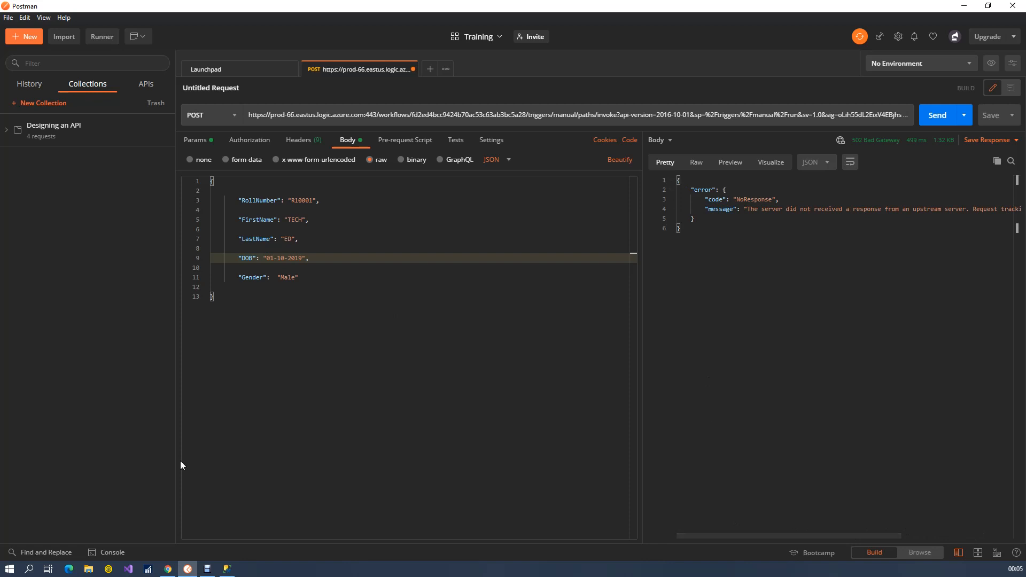
Switch to the Azure portal in Chrome and open the latest failed run of INSERT-StudentInfo-SQL from its runs history
click(169, 570)
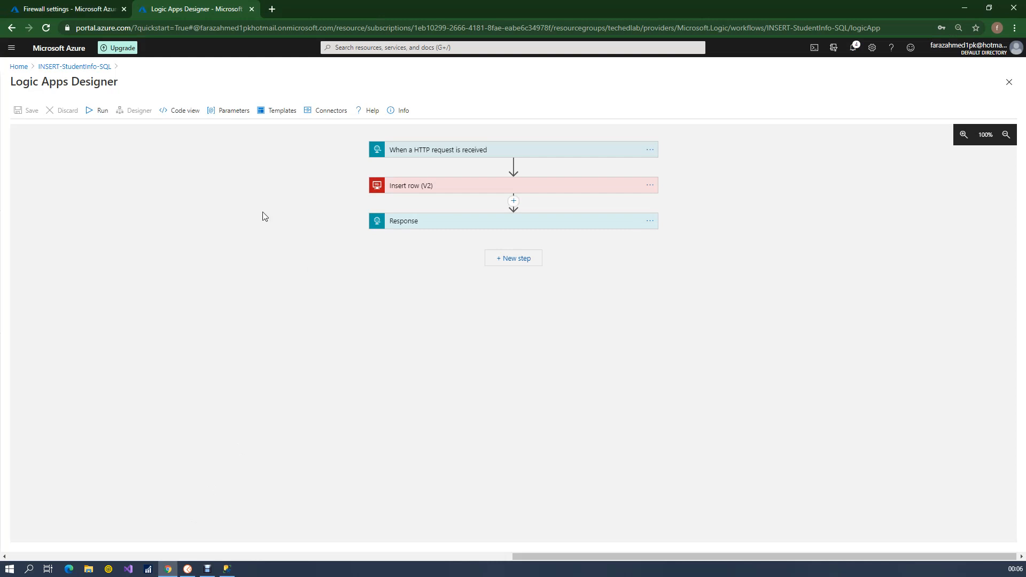
click(92, 68)
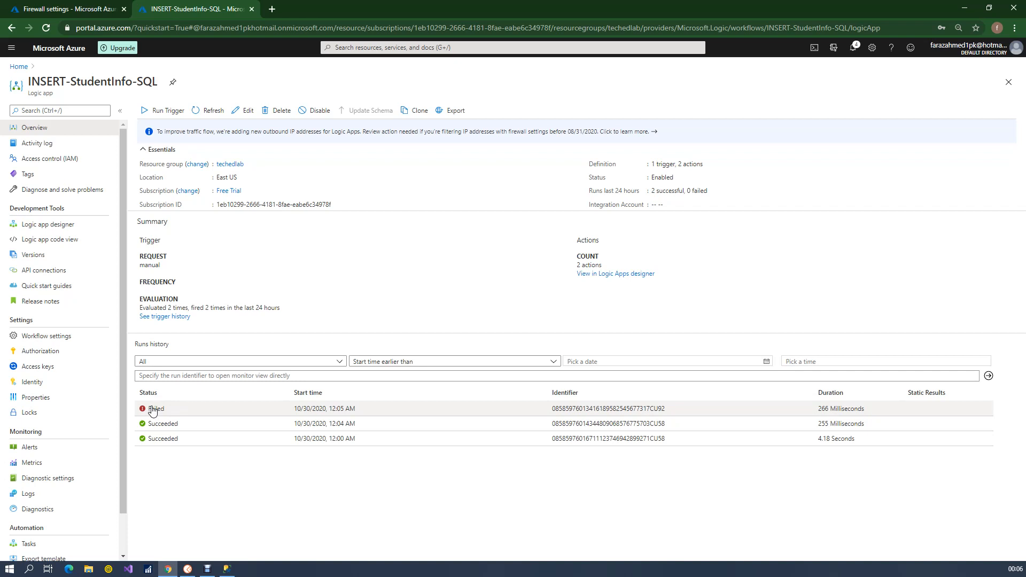
click(152, 410)
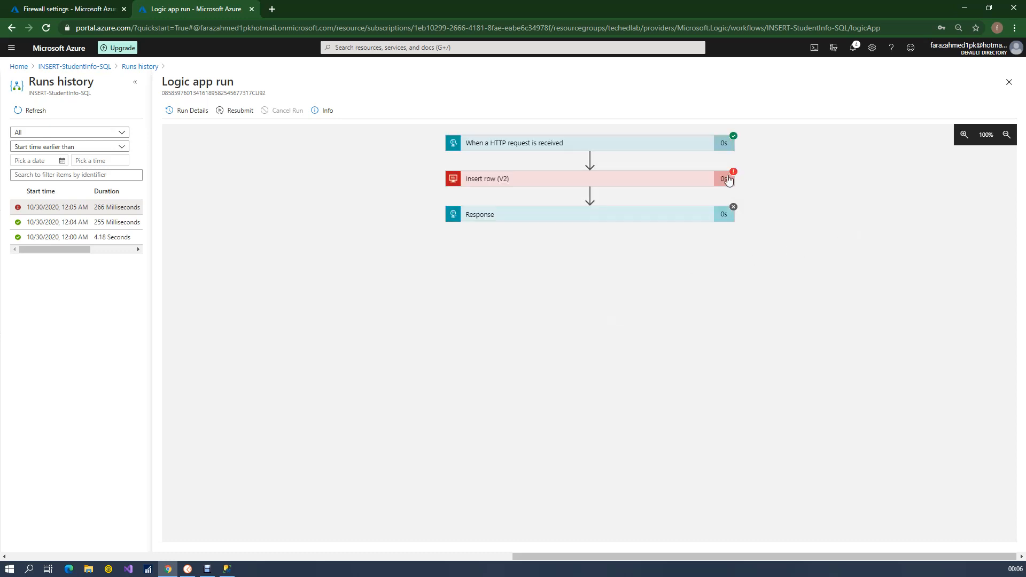
Expand the failed Insert row (V2) action and read the full error message in its output body
click(690, 184)
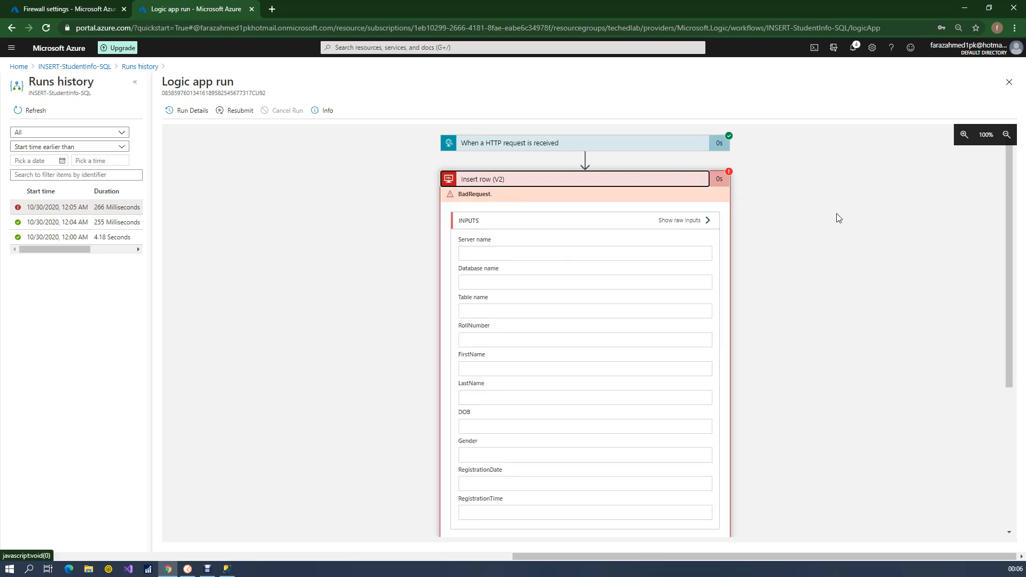
drag(1012, 223, 1014, 403)
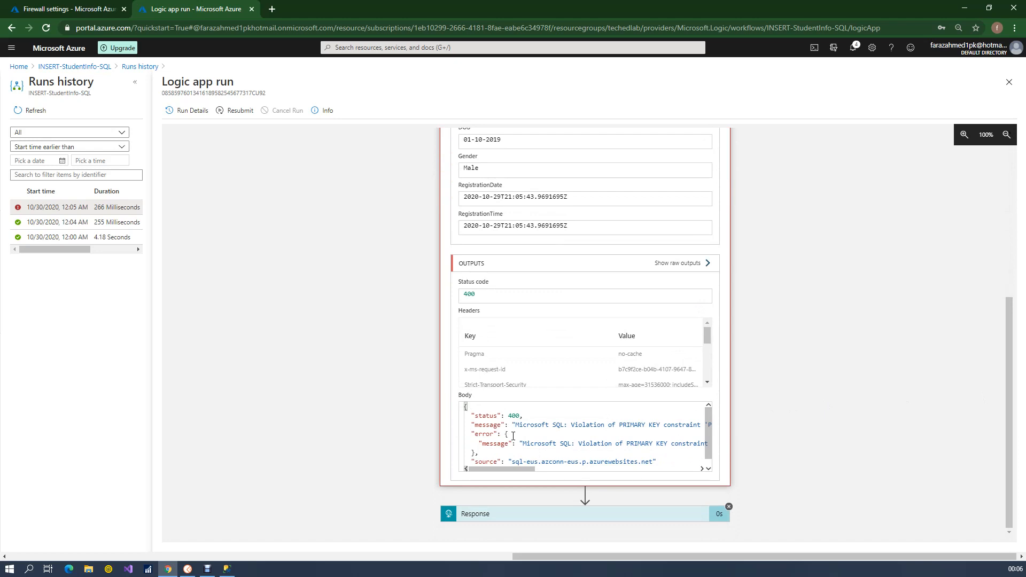
drag(502, 469, 517, 469)
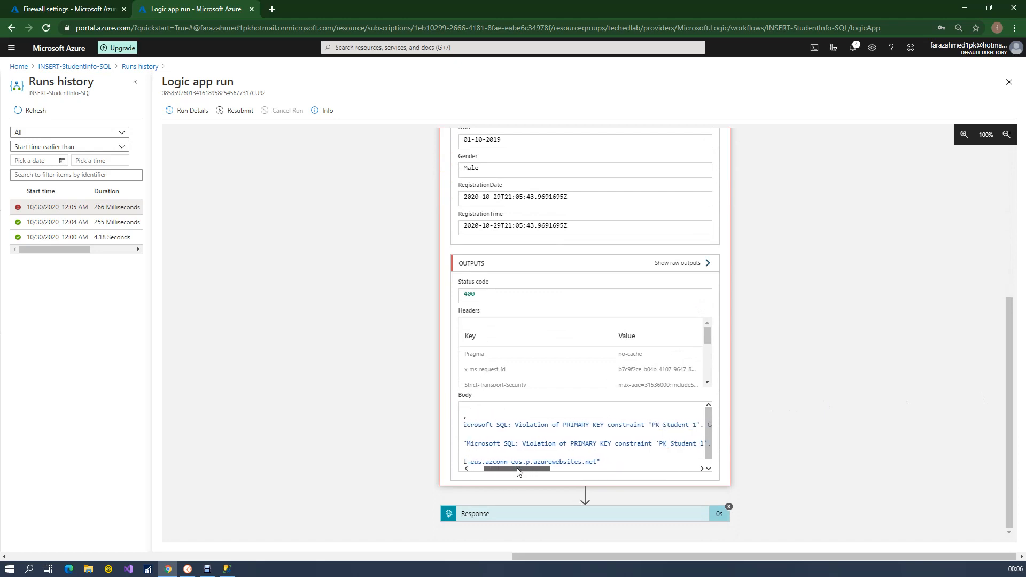
drag(547, 471, 592, 473)
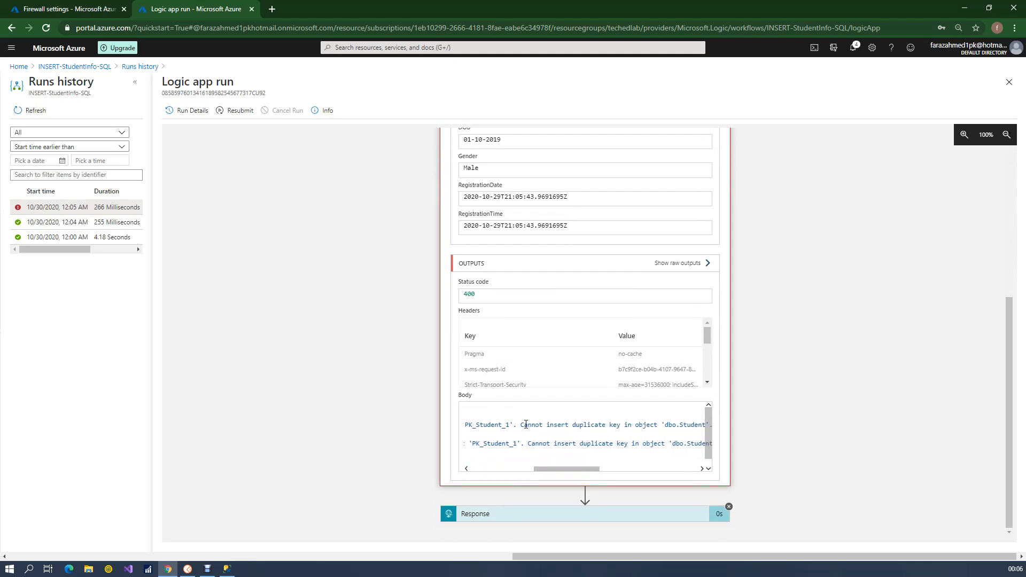
drag(523, 425, 621, 434)
drag(523, 468, 523, 434)
click(523, 434)
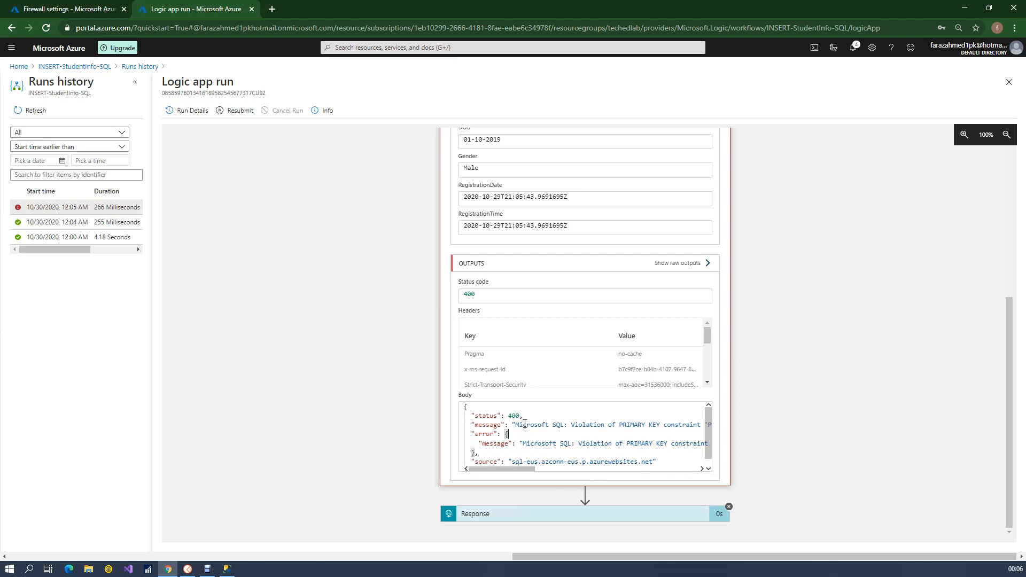
Return to the INSERT-StudentInfo-SQL overview, open the logic app for editing and expand its HTTP request trigger
click(92, 70)
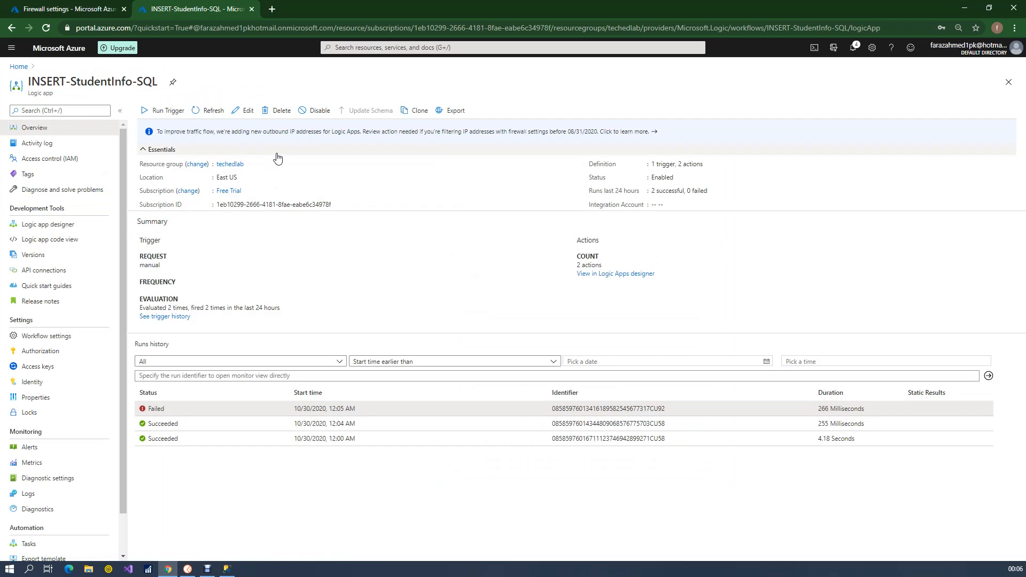
click(246, 112)
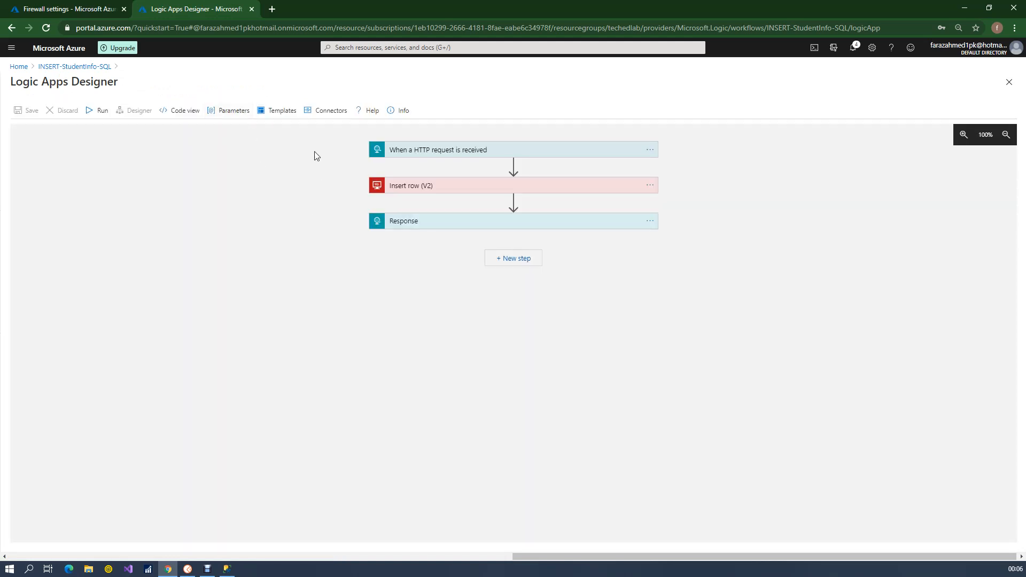
click(428, 151)
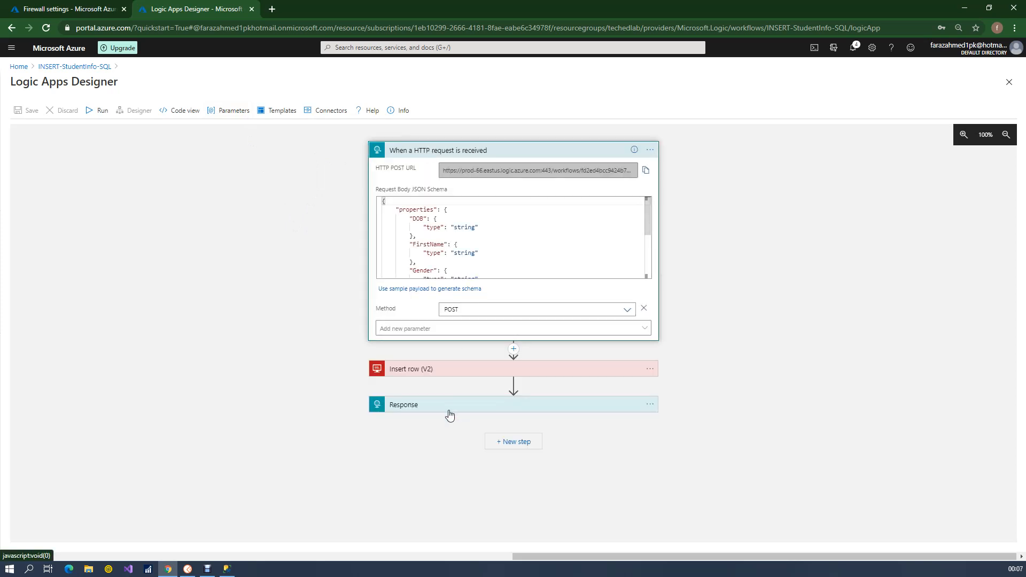
Insert a second Response action between Insert row (V2) and the existing Response action
click(513, 386)
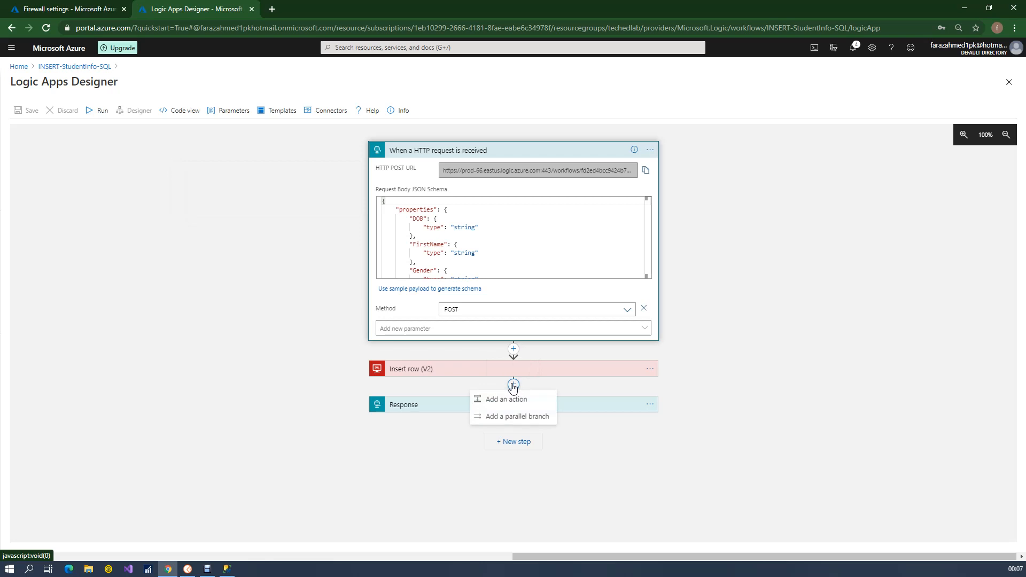
click(504, 404)
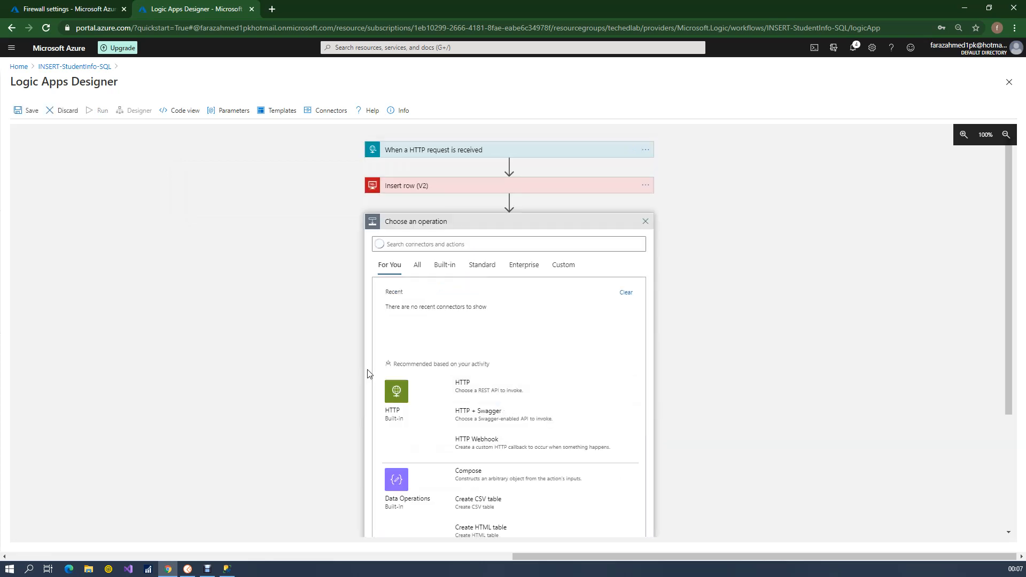
click(425, 245)
text(Response)
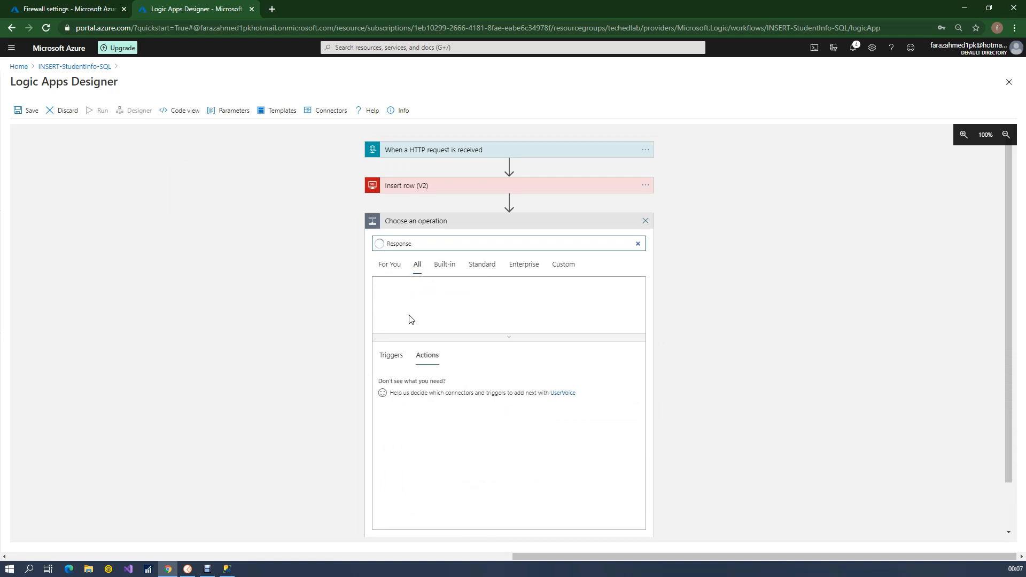
click(398, 382)
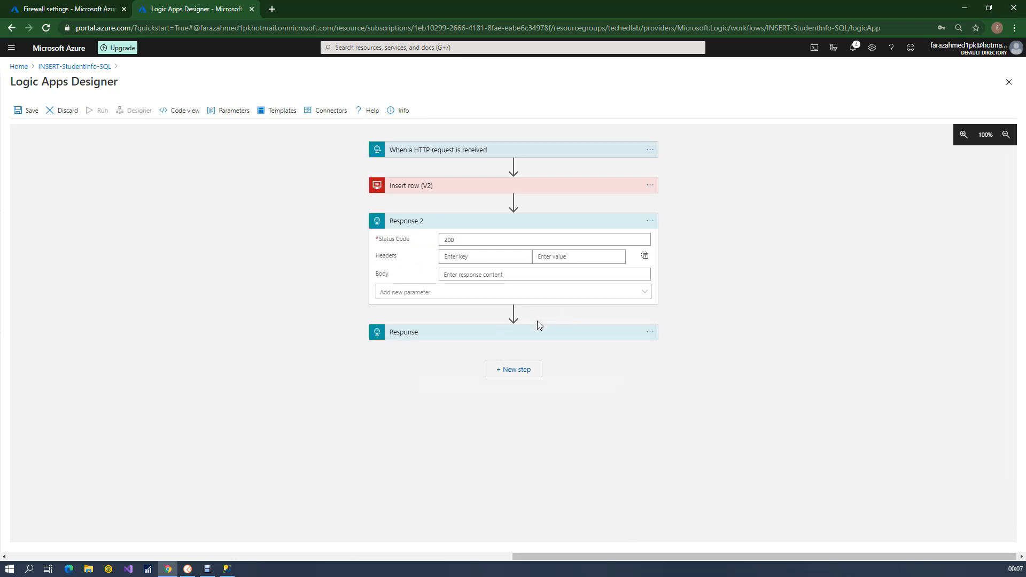
click(491, 235)
drag(482, 241, 419, 244)
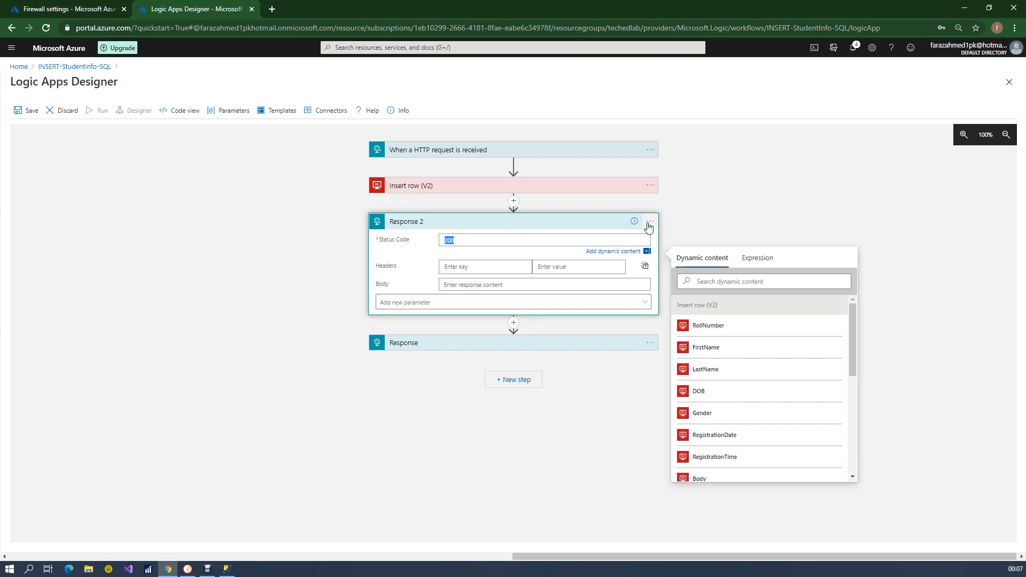
Add a parallel branch after Insert row (V2), move Response 2 into it and remove the empty operation placeholder
click(514, 201)
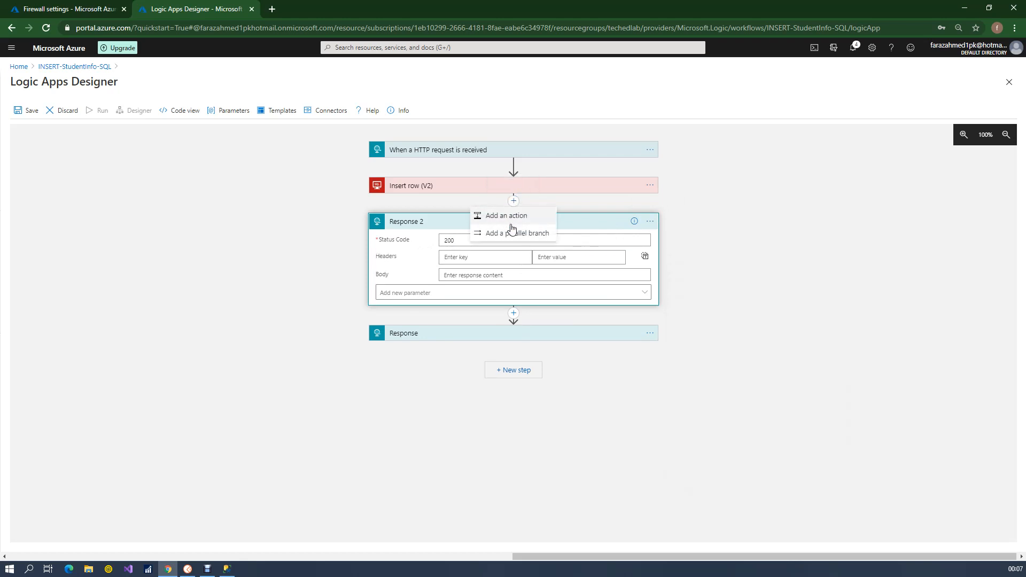
click(512, 235)
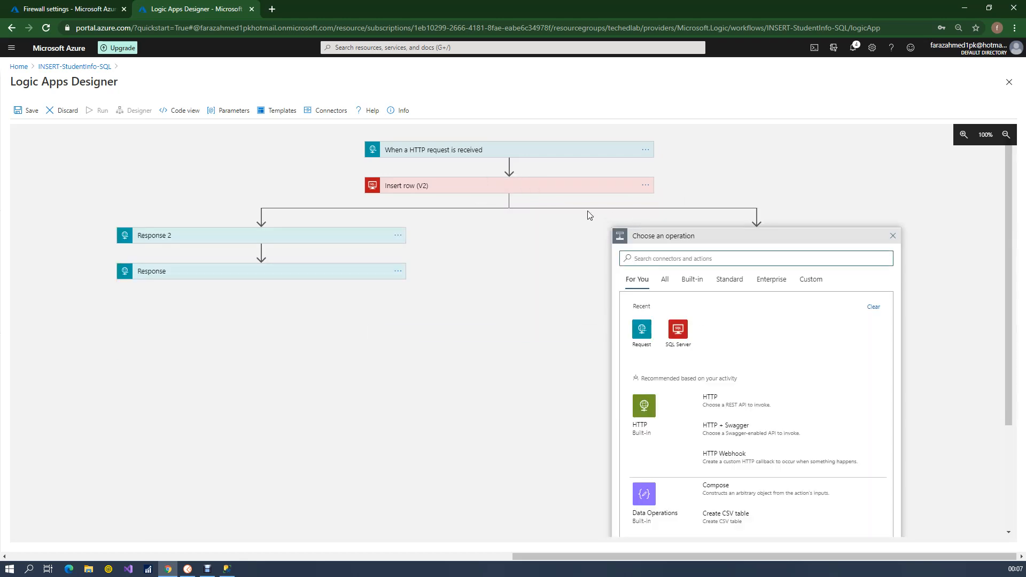
drag(335, 236, 759, 227)
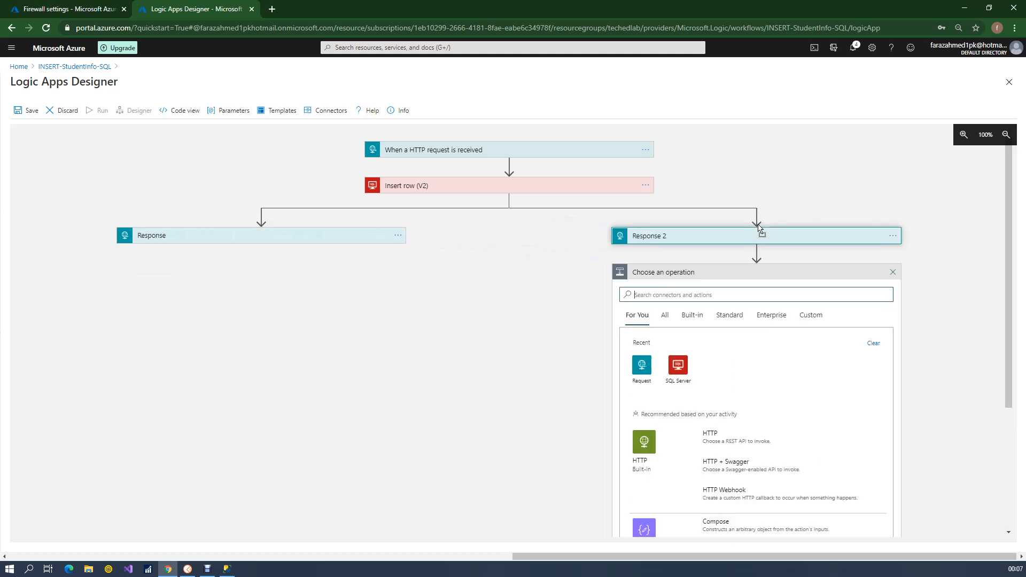
click(893, 273)
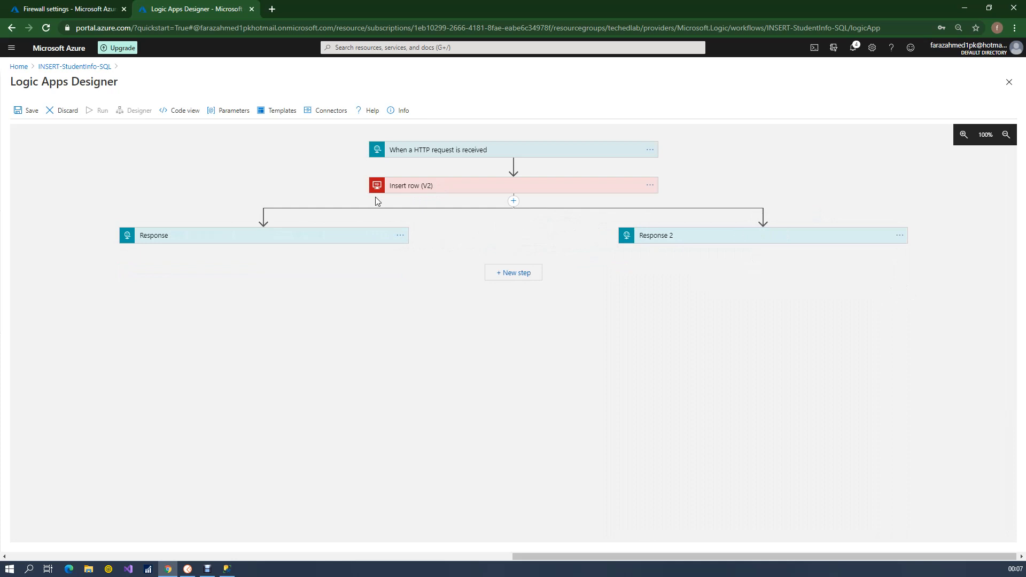
Expand both the Response and Response 2 actions and set the Response 2 status code to 400
click(322, 235)
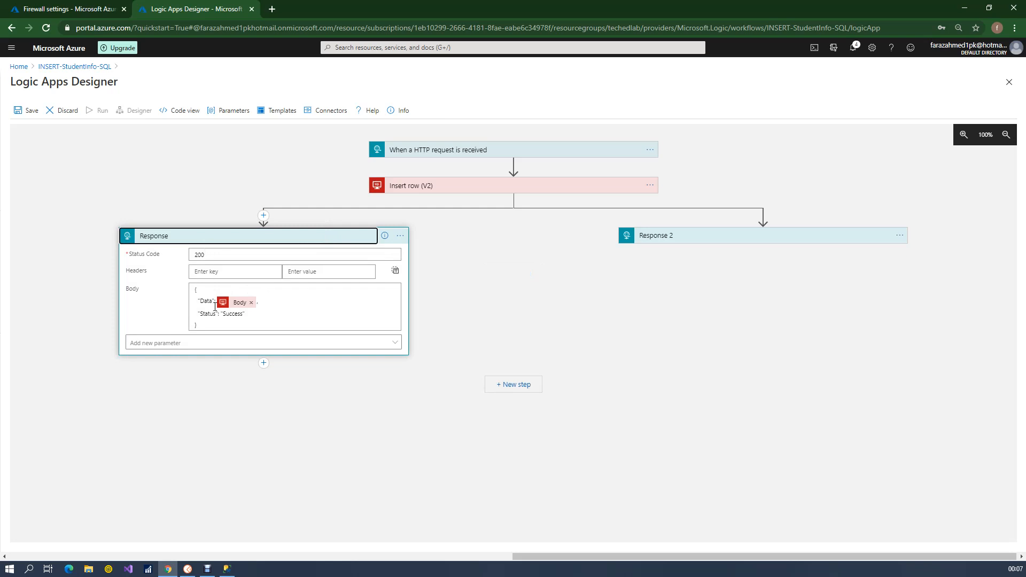
click(268, 316)
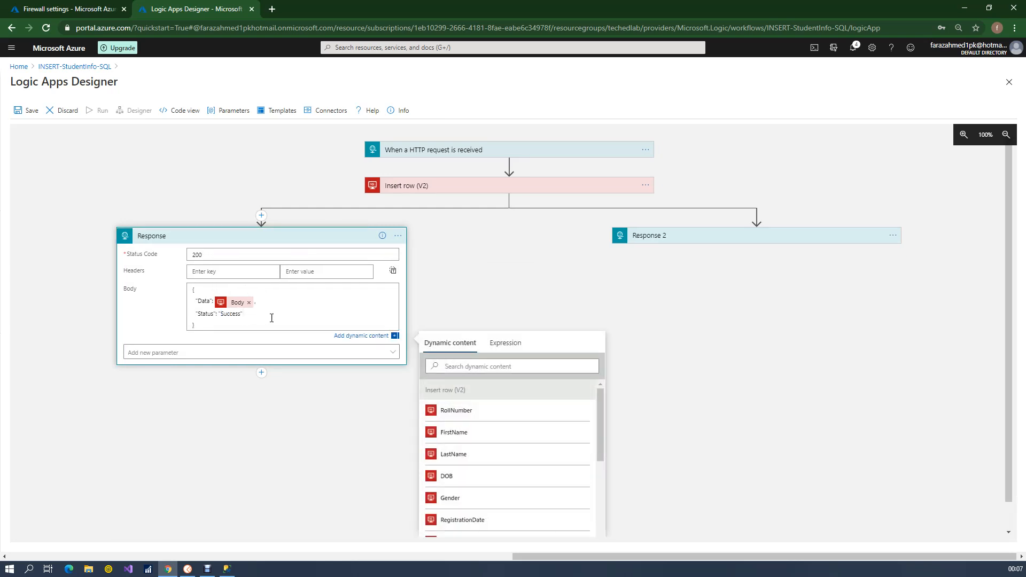
click(677, 239)
double_click(718, 255)
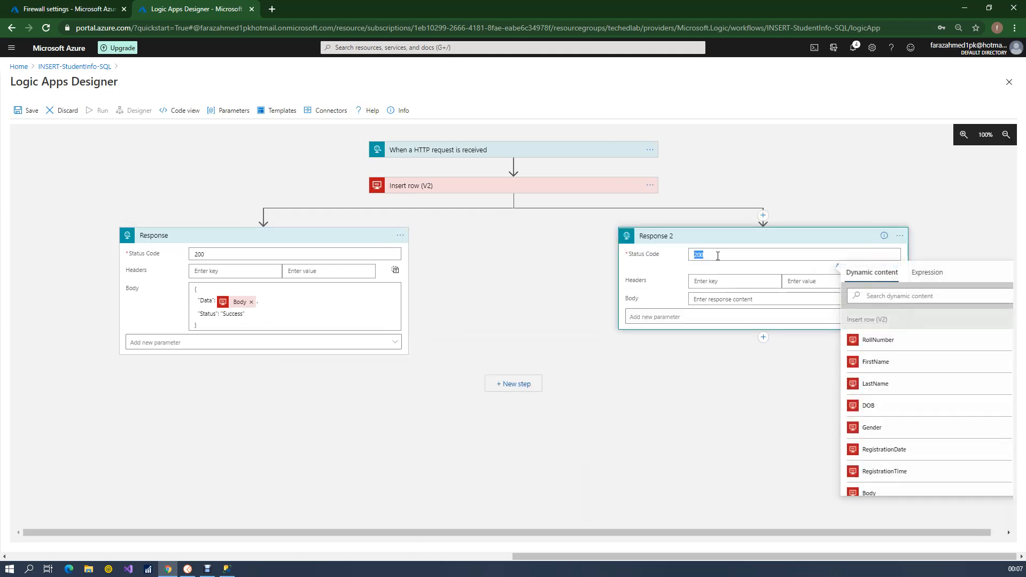
text(400)
Copy the Response body JSON into the Response 2 body and change its Status value to "fail"
drag(203, 325, 191, 288)
key(ctrl+c)
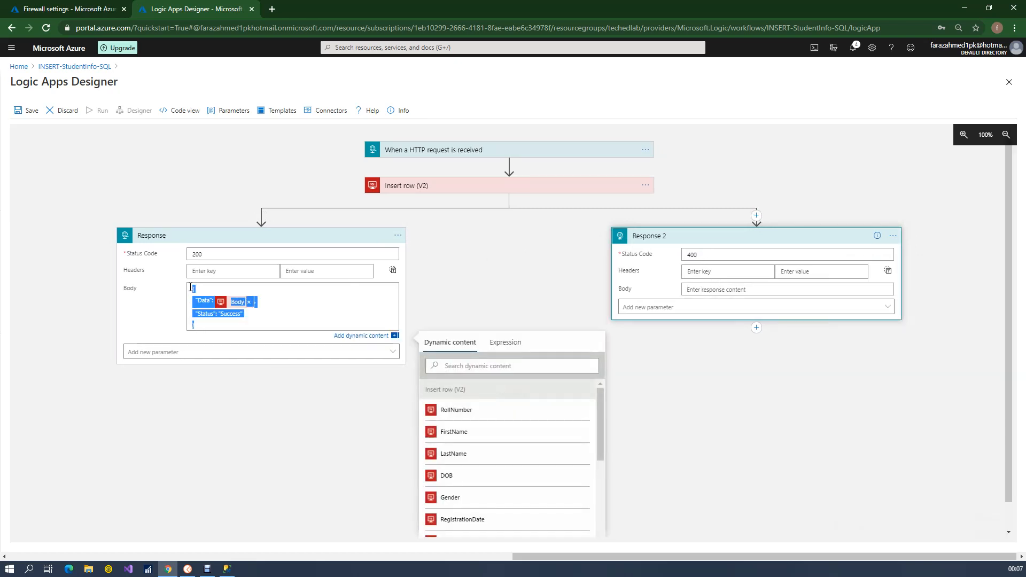
click(726, 289)
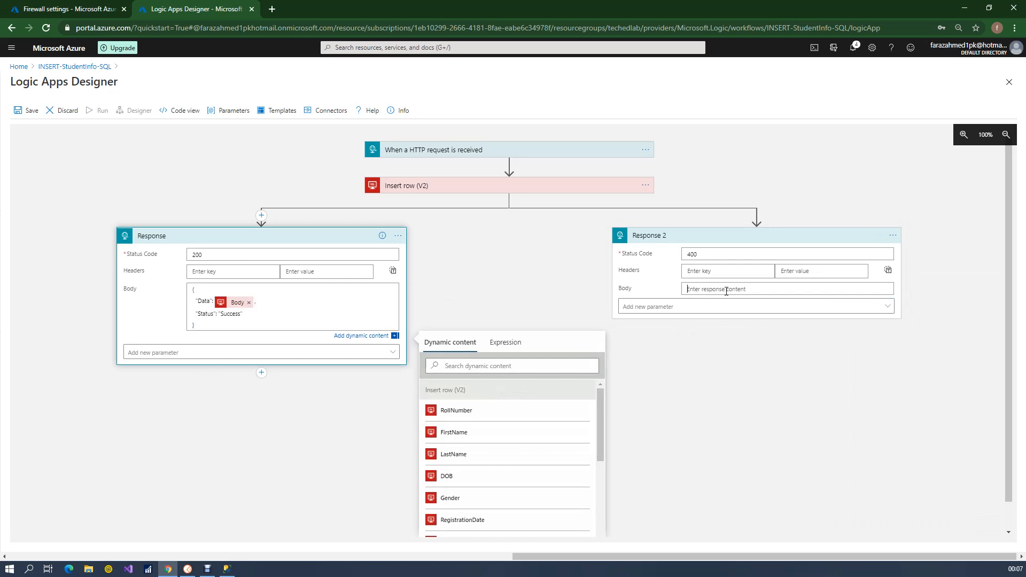
key(ctrl+v)
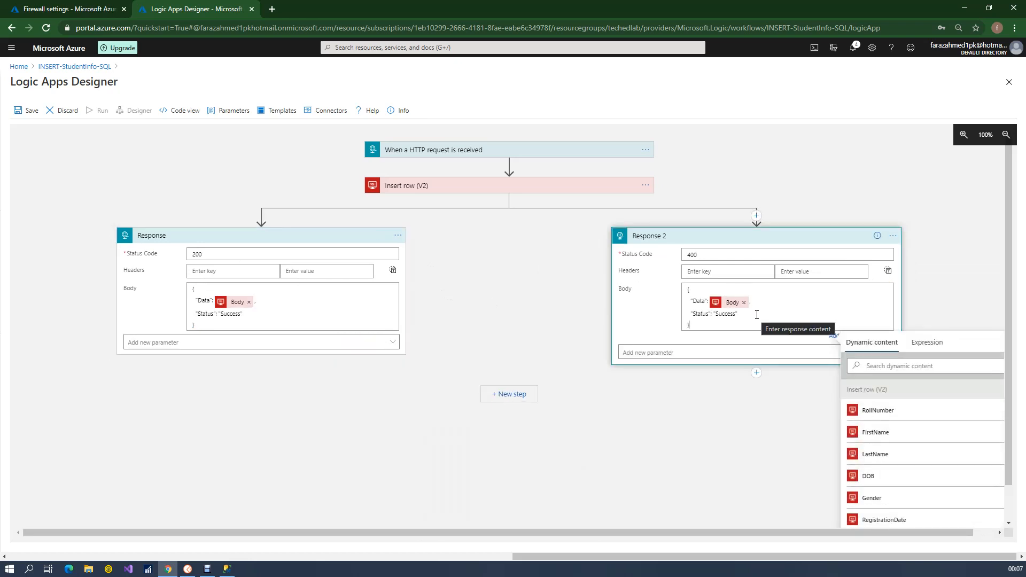
double_click(728, 313)
text(F)
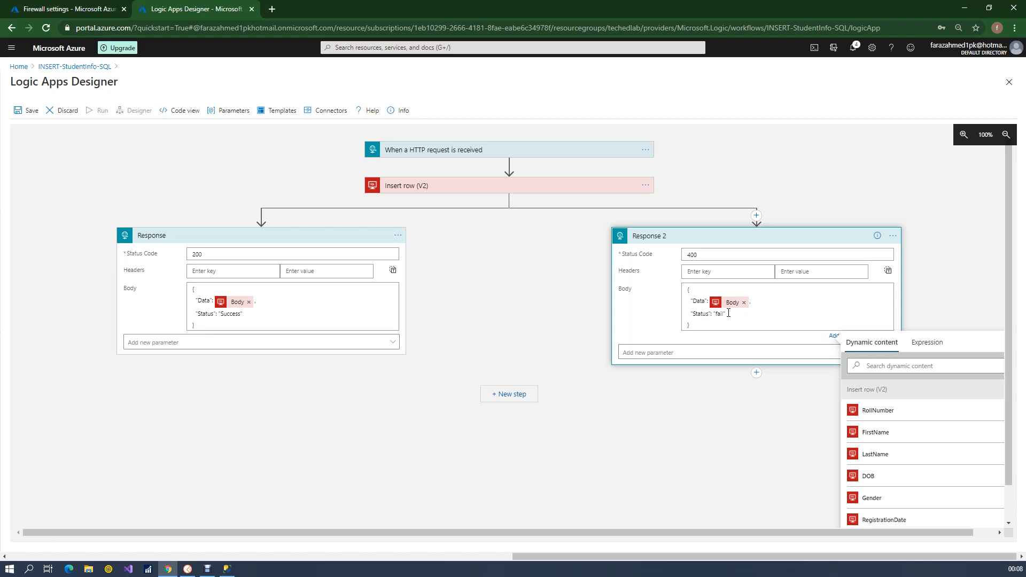
click(422, 224)
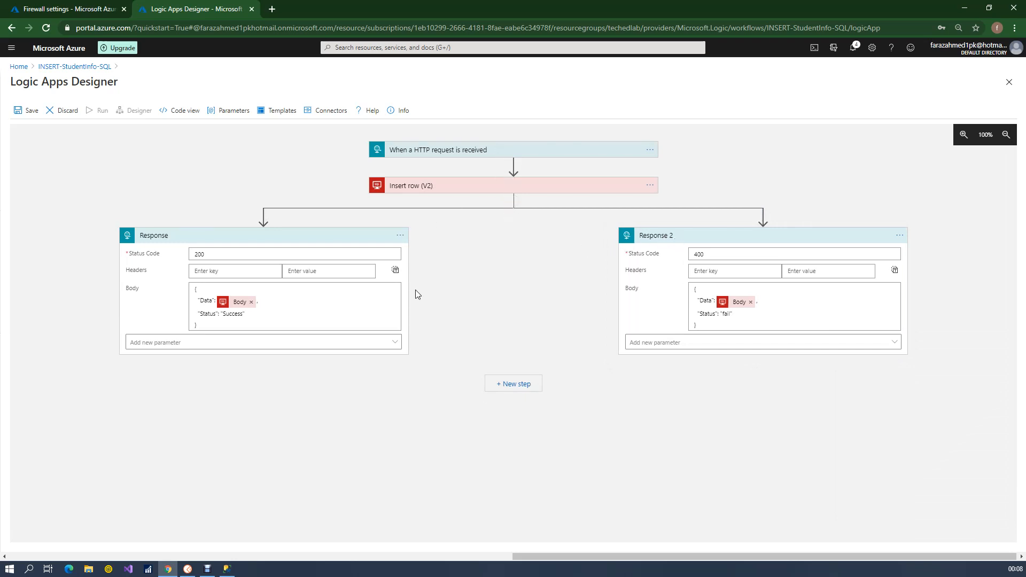
Review the run-after conditions of the Response action, keeping only "is successful" for Insert row (V2)
click(399, 237)
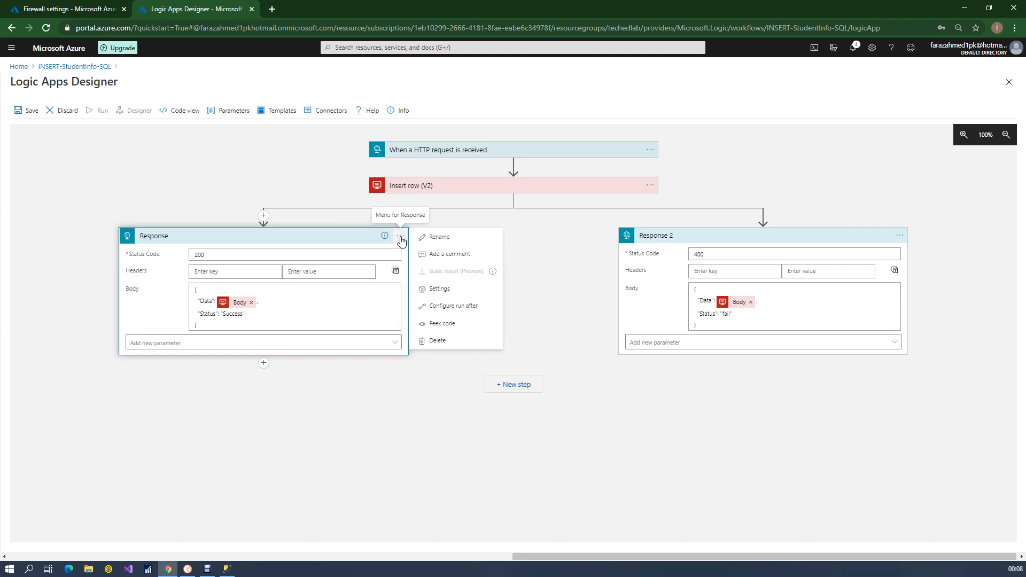
click(454, 308)
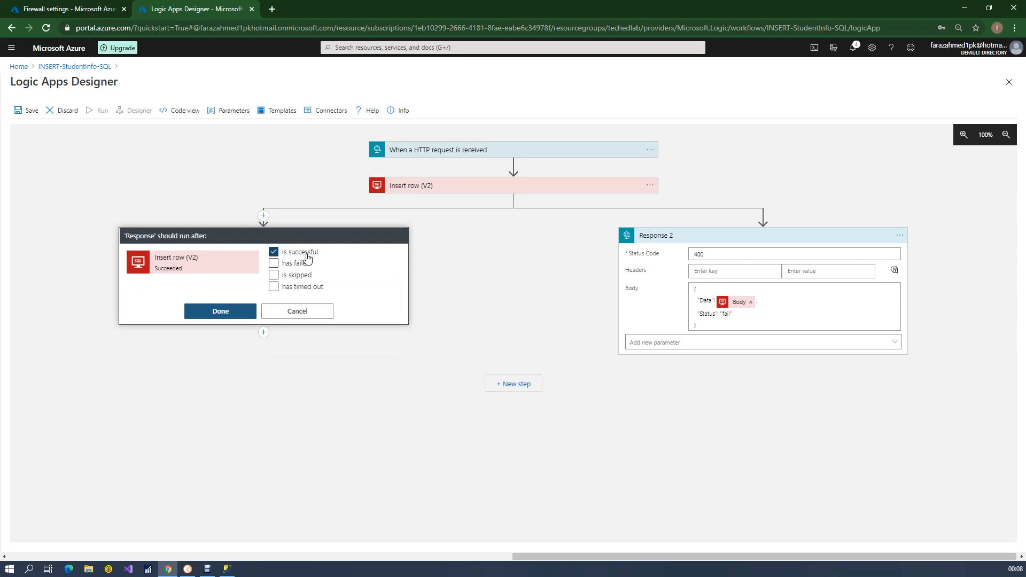
click(232, 313)
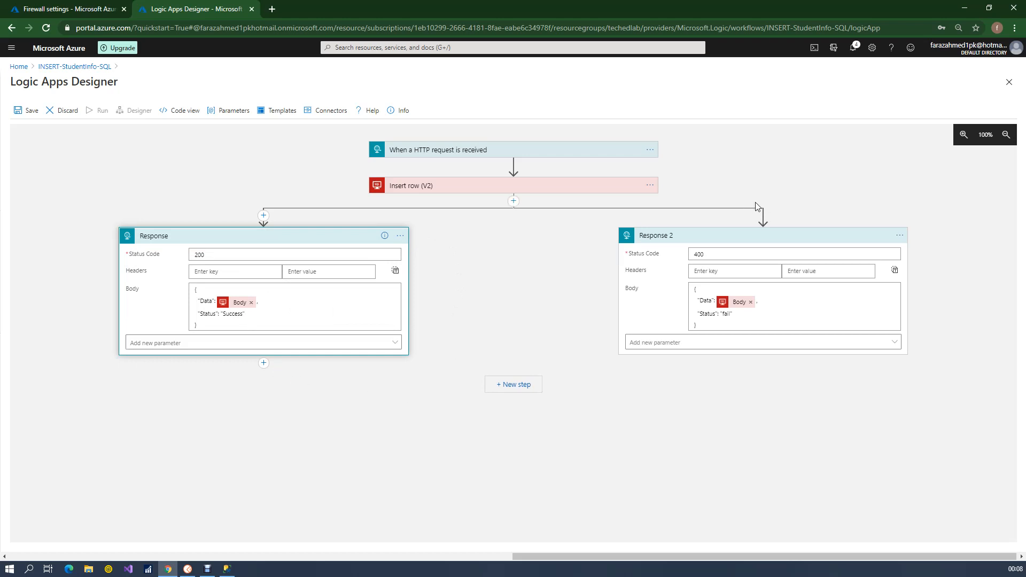
Configure Response 2 to run only after Insert row (V2) has failed, instead of when it is successful
click(900, 235)
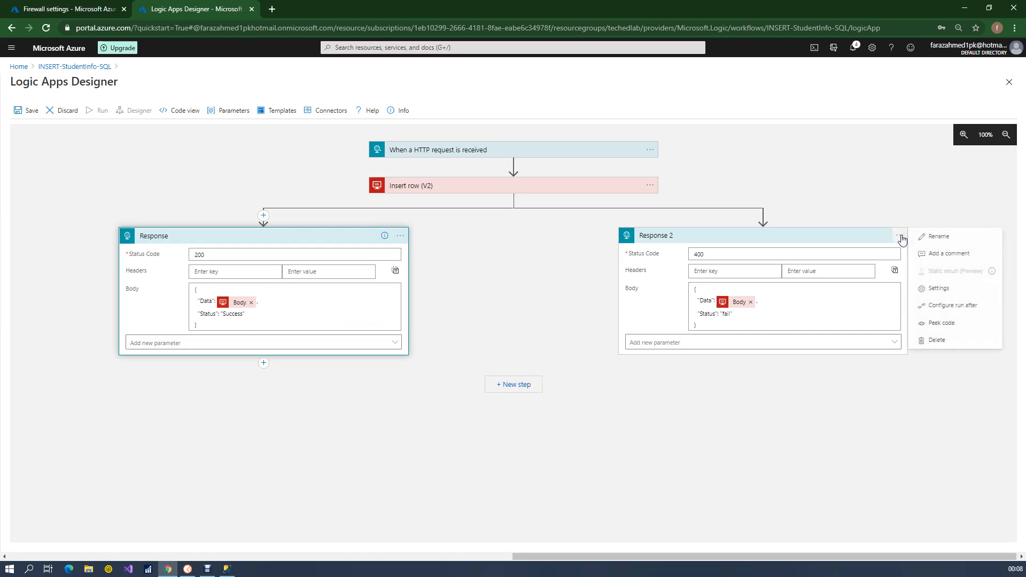
click(949, 306)
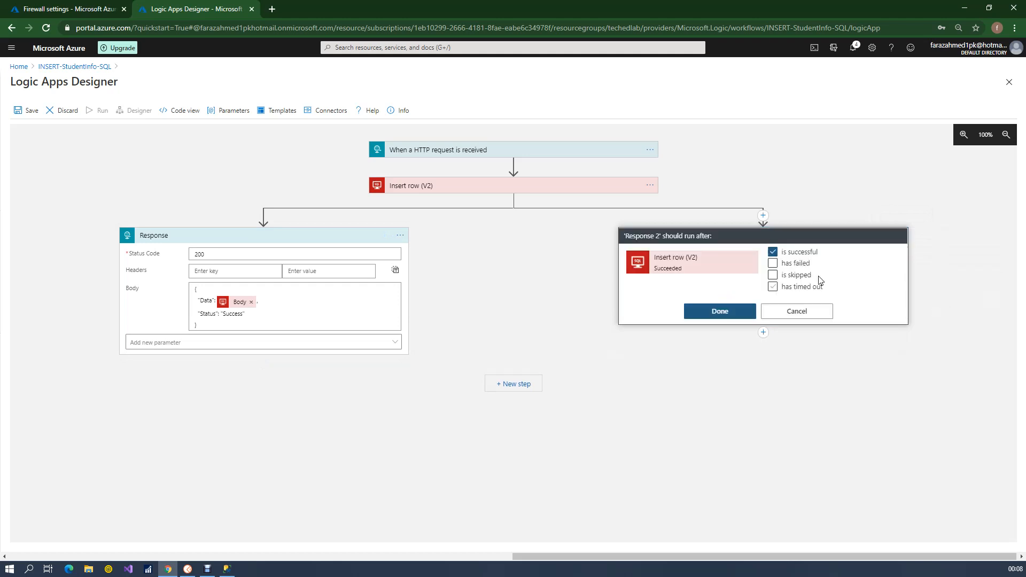
click(773, 253)
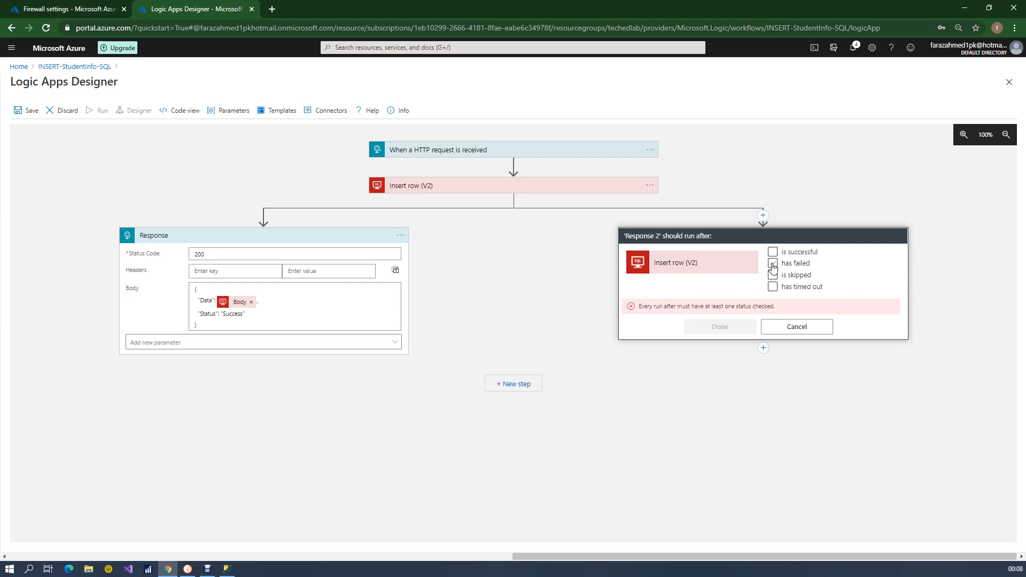
click(773, 264)
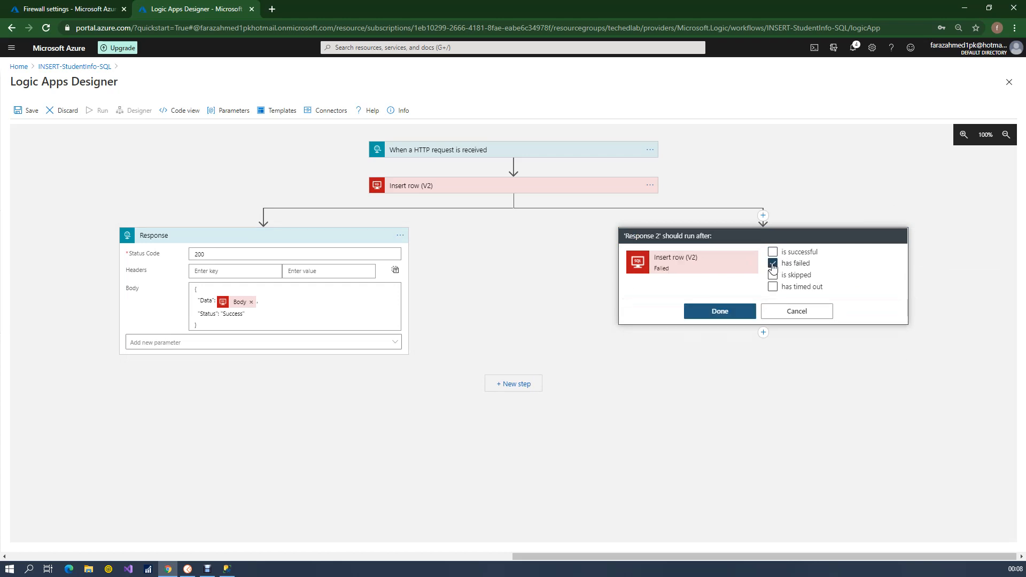
click(729, 314)
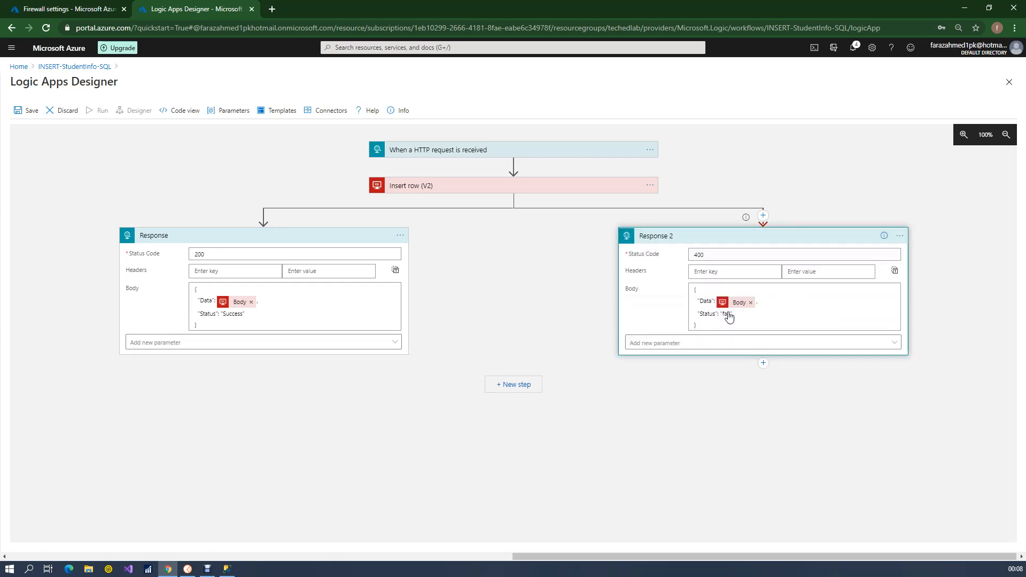
click(763, 170)
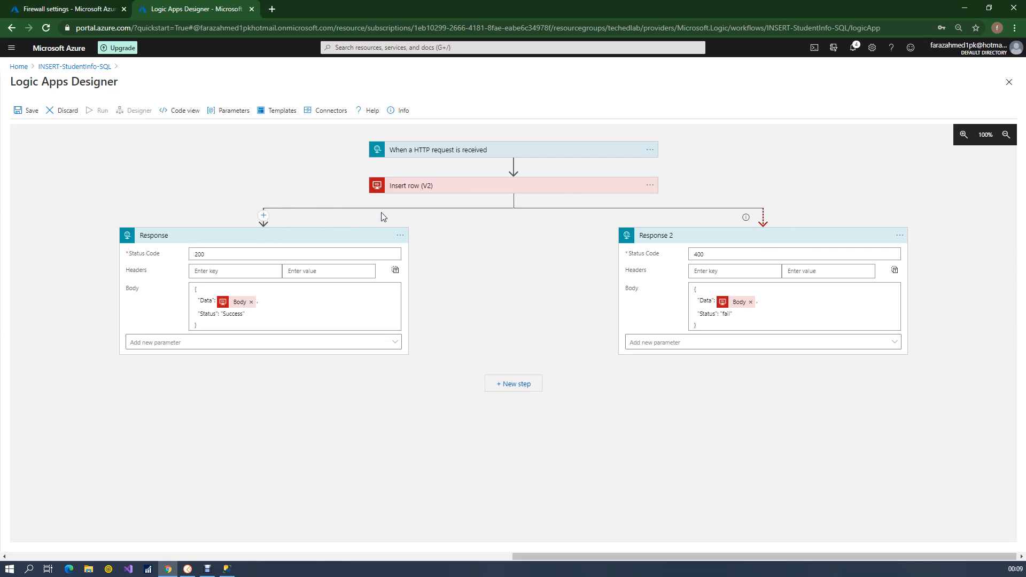
Check the body of Response 2 and save the logic app
click(734, 320)
drag(719, 327, 688, 288)
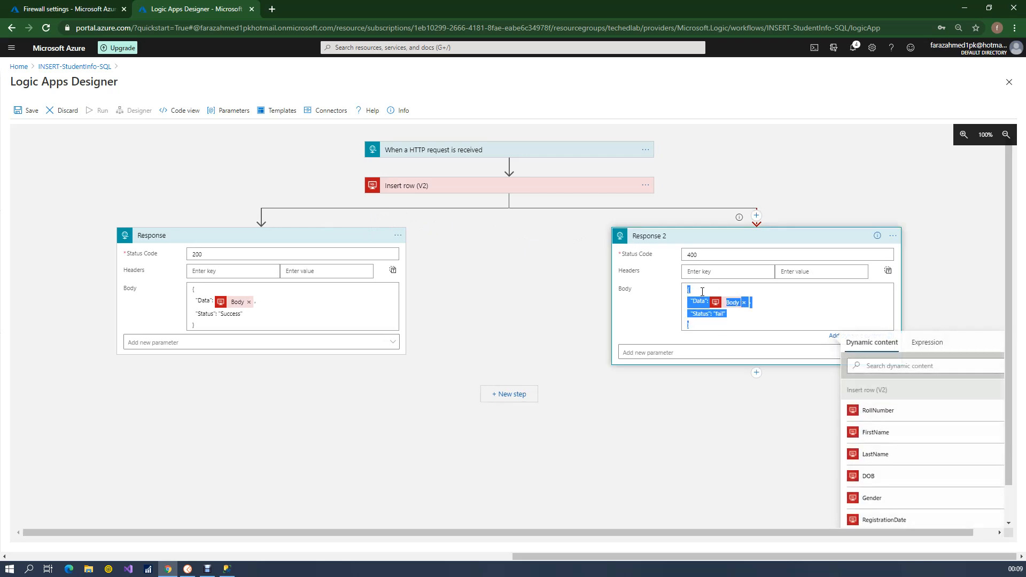
click(823, 175)
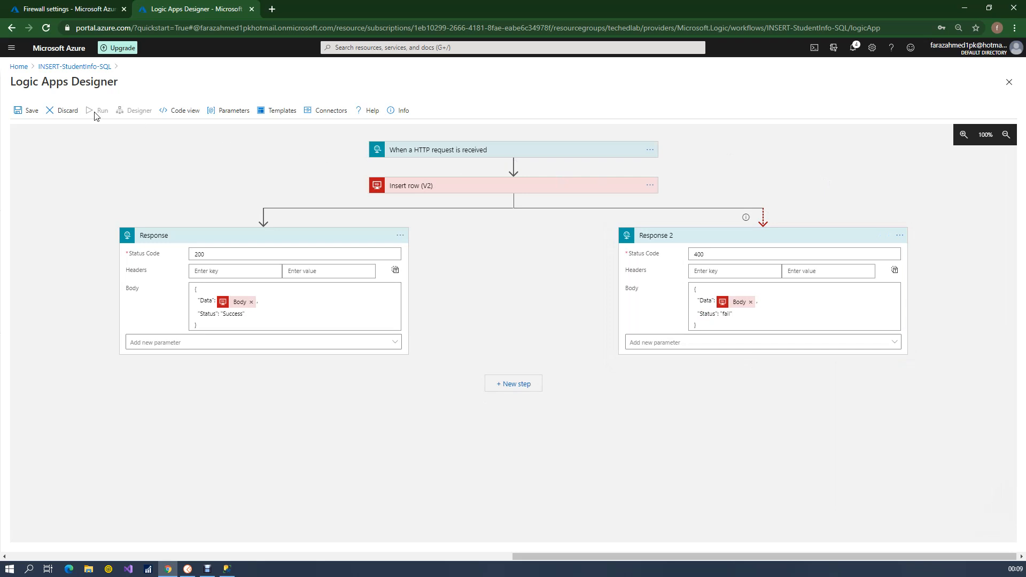
click(22, 111)
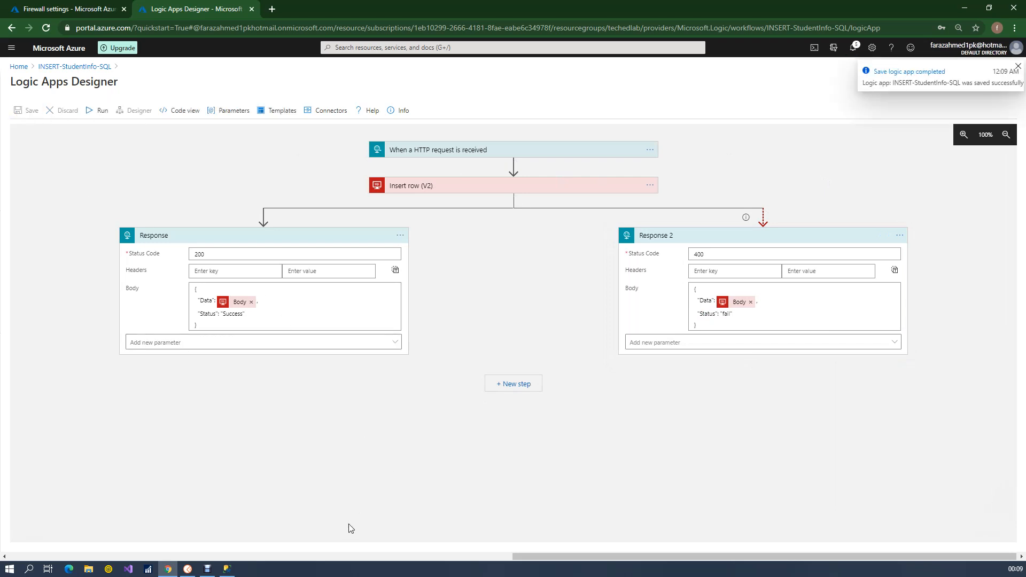
Switch to Postman and resend the POST request with the same duplicate student record
click(187, 569)
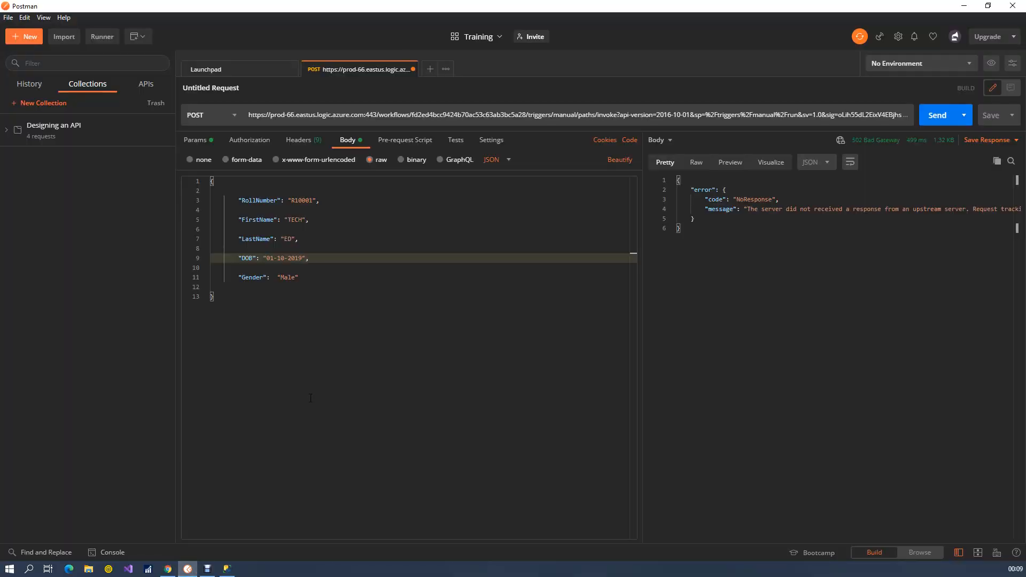
click(371, 336)
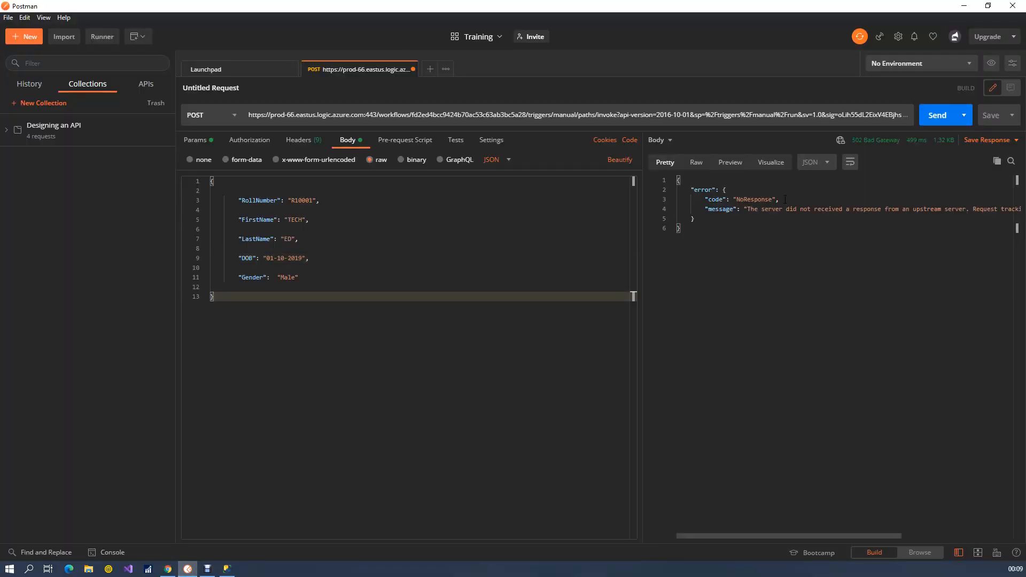
click(942, 119)
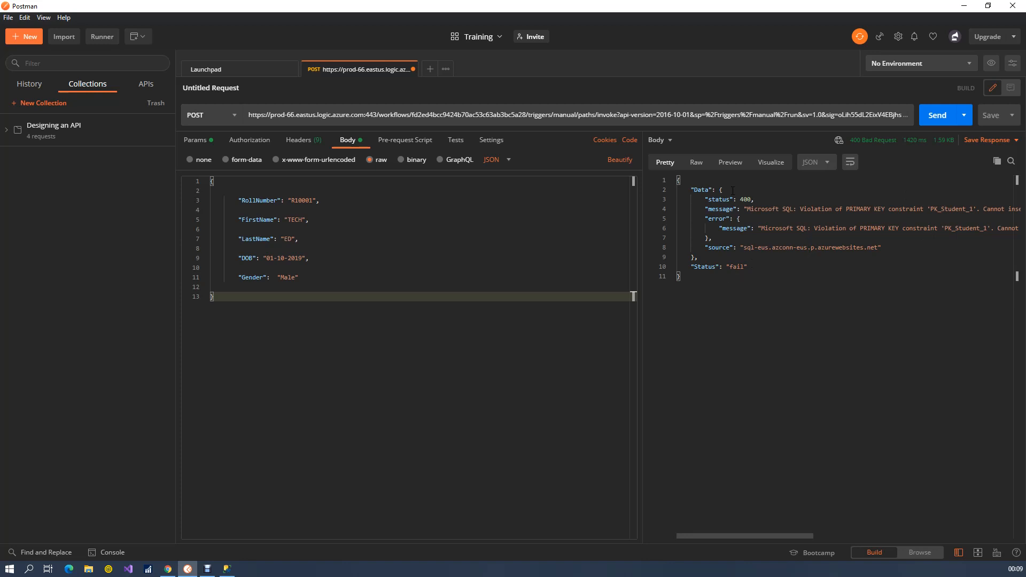
Examine the response's status values, error messages and source in Postman, and return to the logic app designer in the browser
double_click(713, 269)
double_click(738, 267)
double_click(745, 200)
drag(781, 539, 875, 537)
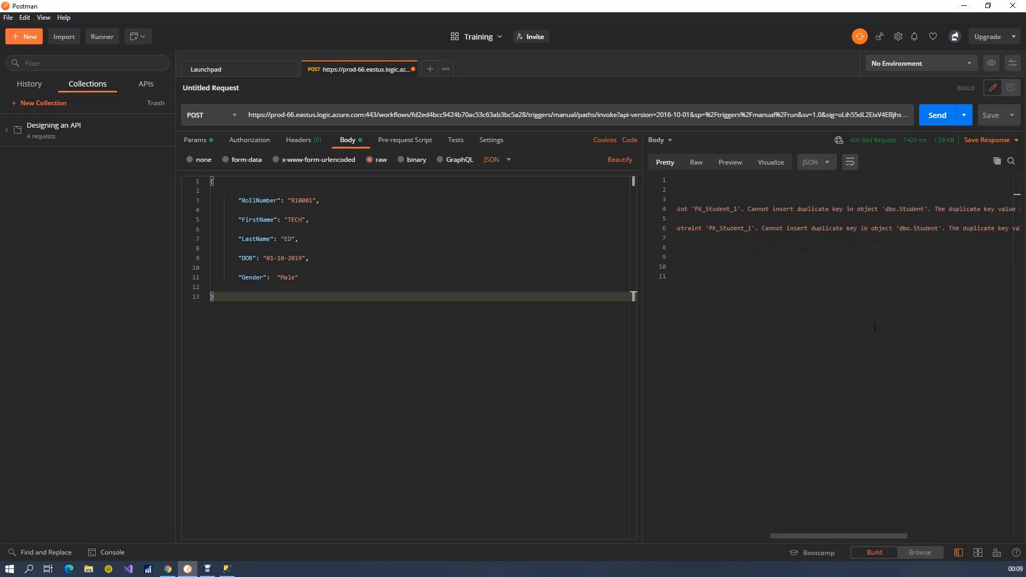
mouse_move(889, 142)
drag(814, 537, 729, 556)
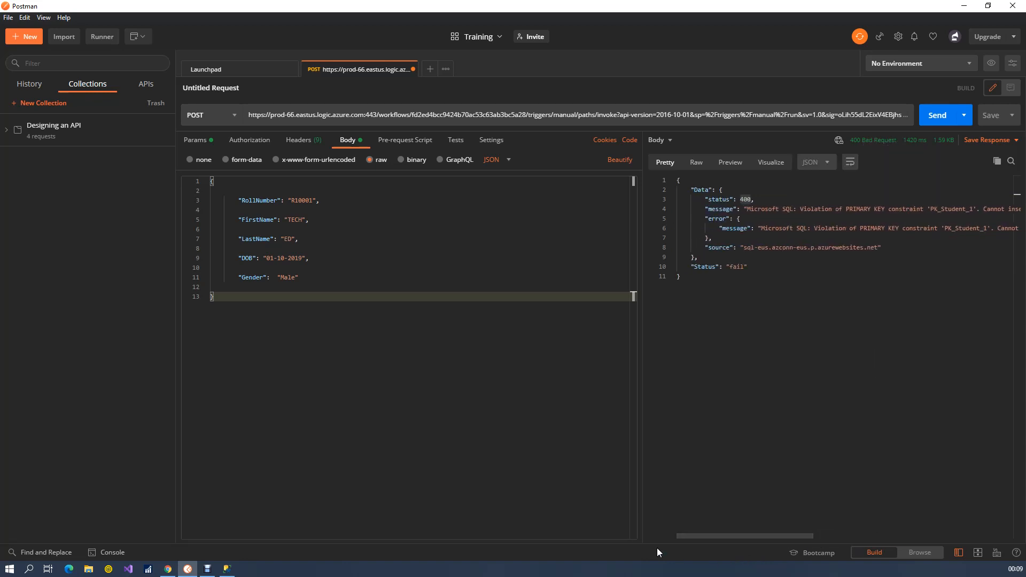
click(719, 199)
drag(705, 207, 710, 239)
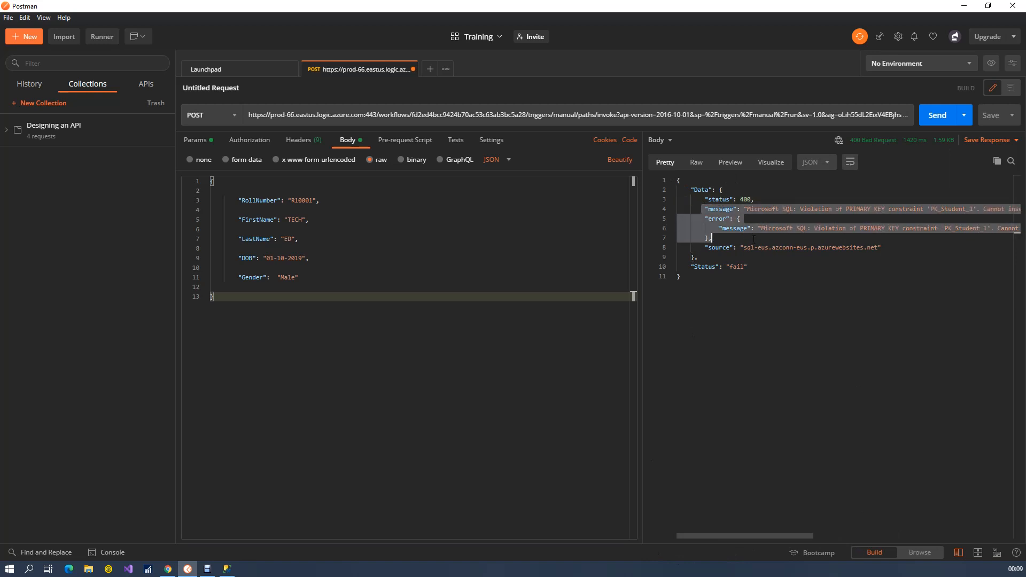
click(768, 248)
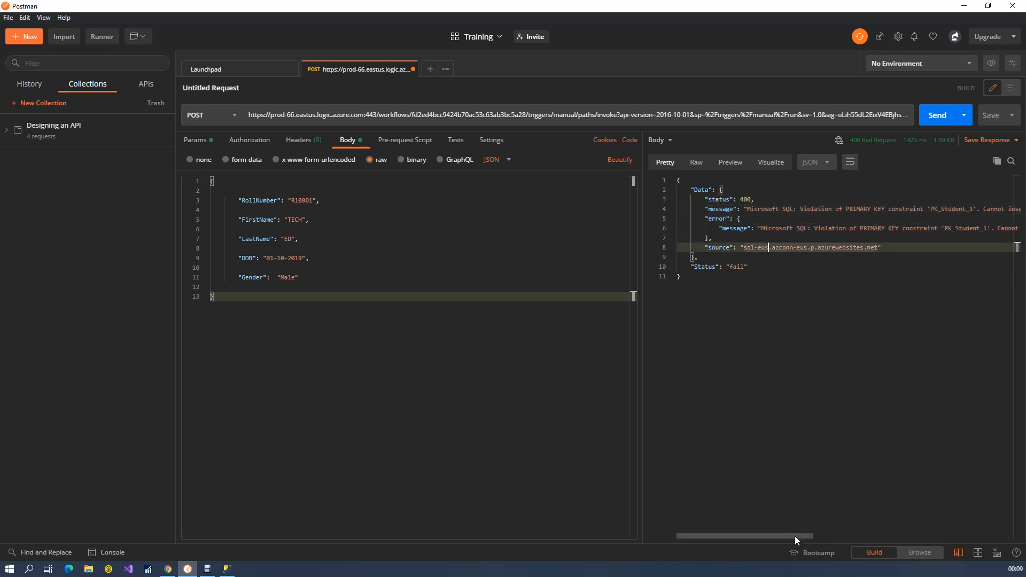
drag(797, 537, 856, 536)
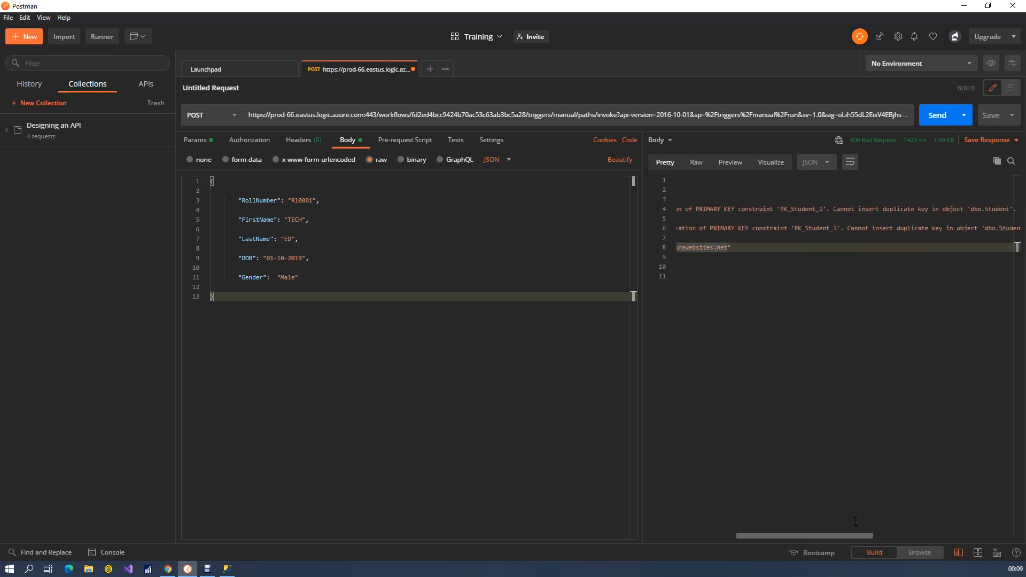
double_click(799, 209)
click(844, 209)
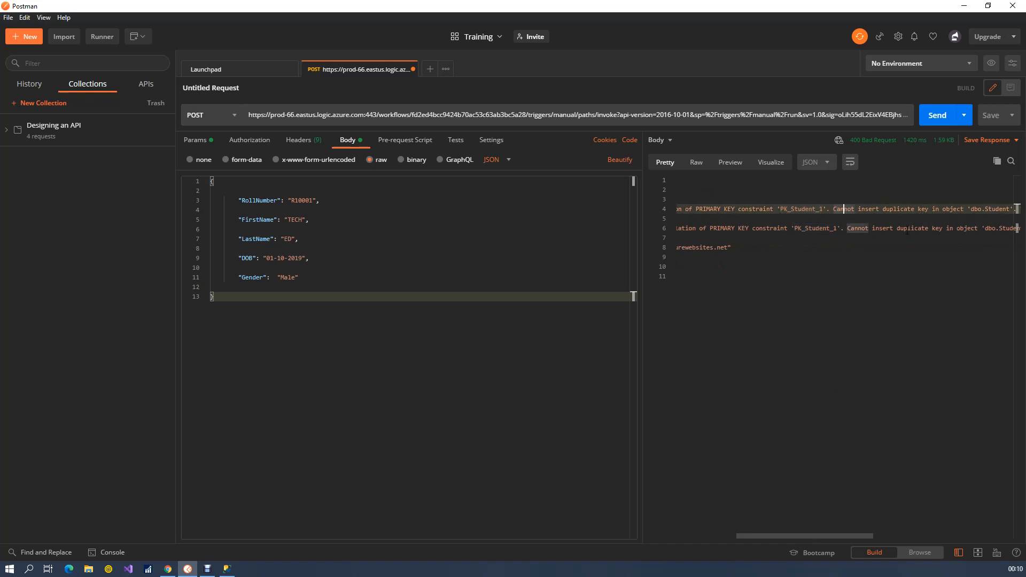
drag(865, 536, 740, 527)
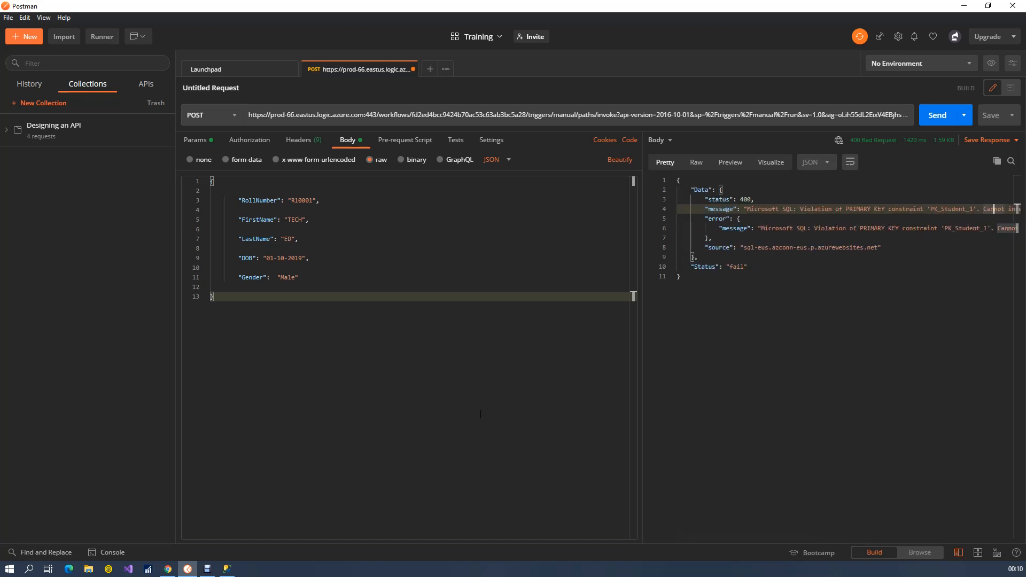
click(168, 569)
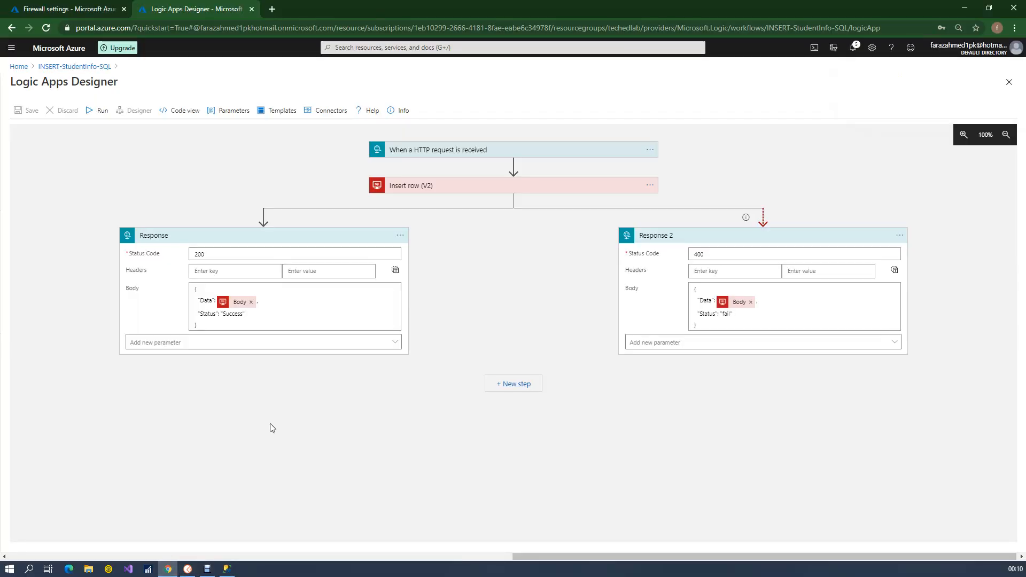